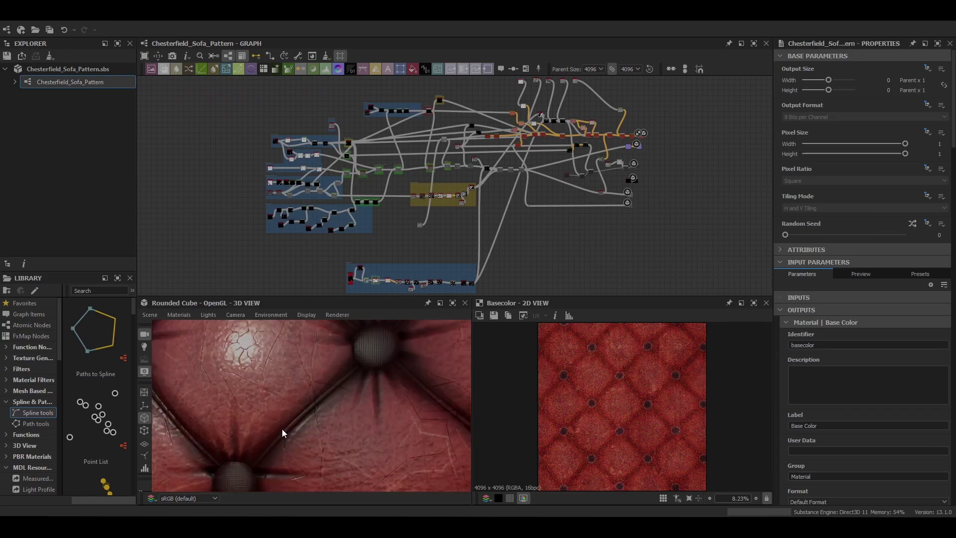
pyautogui.scroll(-3, 281, 429)
pyautogui.keyDown('ctrl'); pyautogui.keyDown('shift'); pyautogui.moveTo(280, 428); pyautogui.dragTo(264, 431, button='right'); pyautogui.keyUp('shift'); pyautogui.keyUp('ctrl')
pyautogui.scroll(-5, 265, 431)
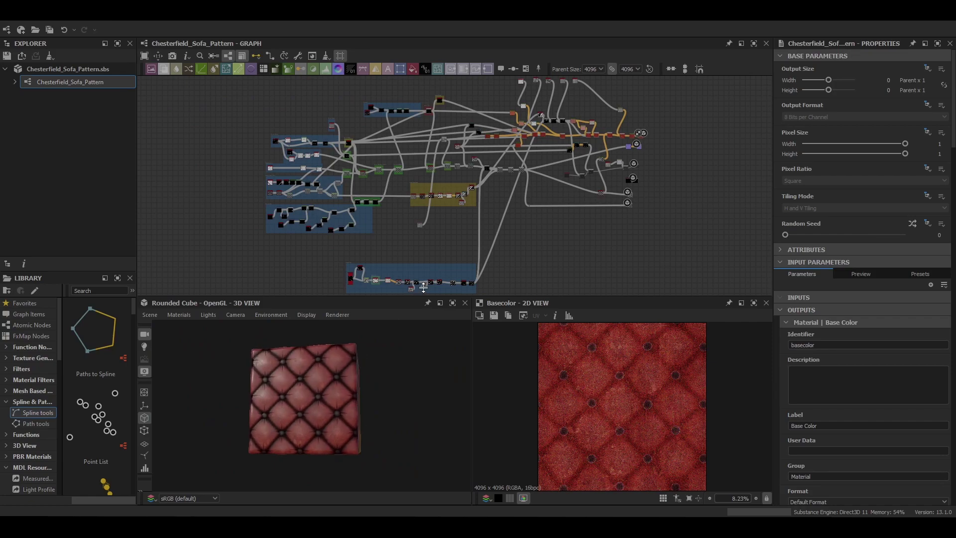
pyautogui.click(453, 303)
pyautogui.scroll(5, 426, 267)
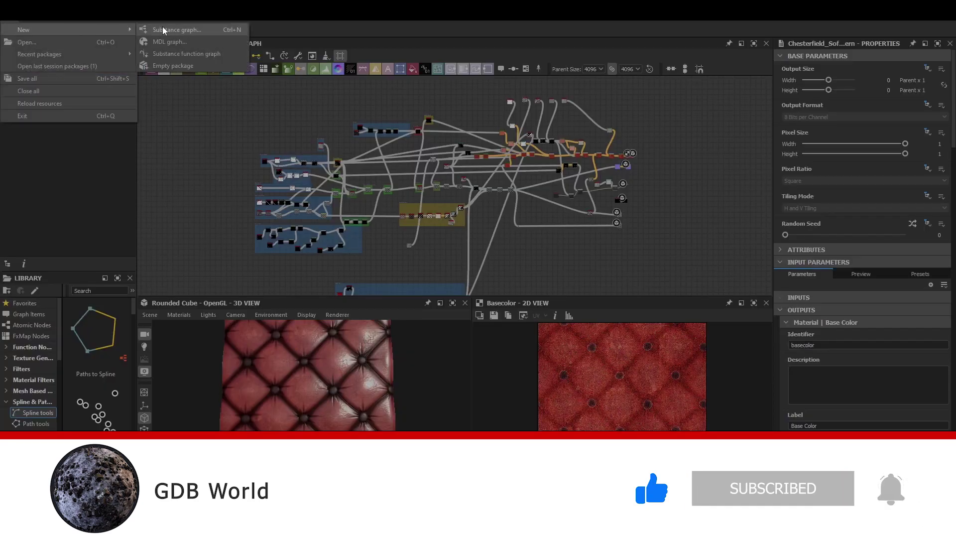
# Create a new Substance graph named ChesterField_Sofa_Pattern_YT from the Metallic Roughness template
pyautogui.click(164, 31)
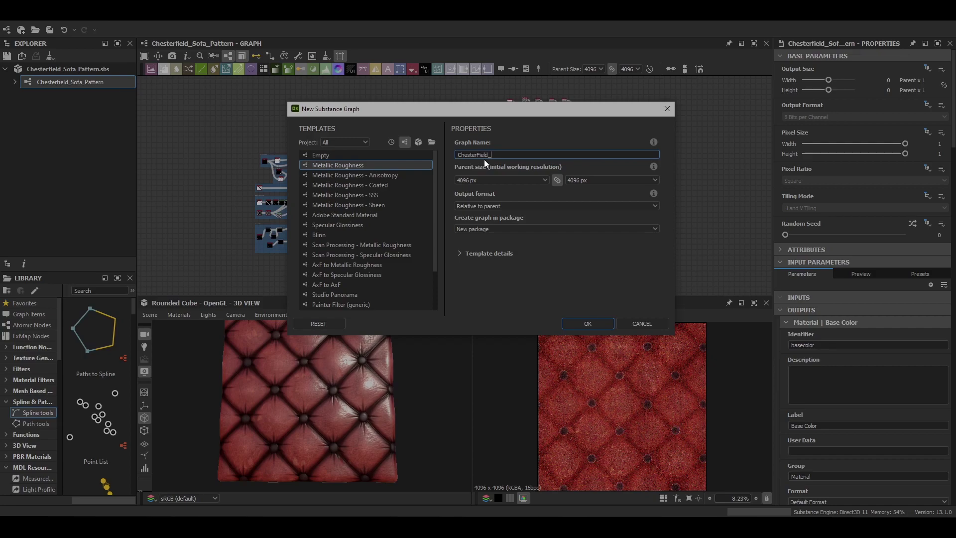
pyautogui.write('Pattern_YT')
pyautogui.press('Return')
# Add a Blend node and an Ambient Occlusion (HBAO) node to the graph beside the output nodes
pyautogui.rightClick(396, 189)
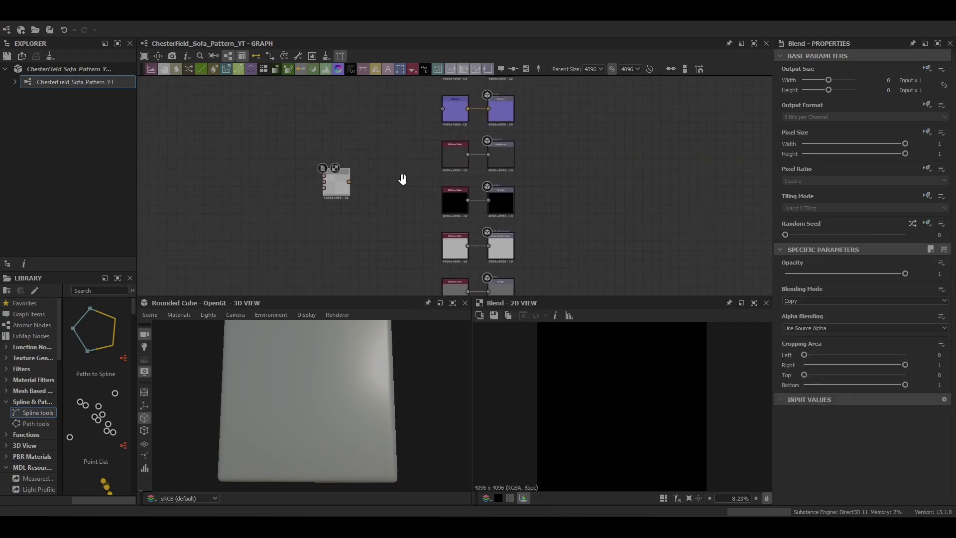
pyautogui.moveTo(403, 180); pyautogui.dragTo(370, 217, button='middle')
pyautogui.moveTo(314, 225); pyautogui.dragTo(339, 228)
pyautogui.scroll(-1, 343, 214)
pyautogui.moveTo(345, 198); pyautogui.dragTo(288, 155, button='middle')
pyautogui.scroll(3, 288, 156)
pyautogui.moveTo(325, 229); pyautogui.dragTo(281, 139, button='middle')
pyautogui.press('space')
pyautogui.write('amb')
pyautogui.press('Return')
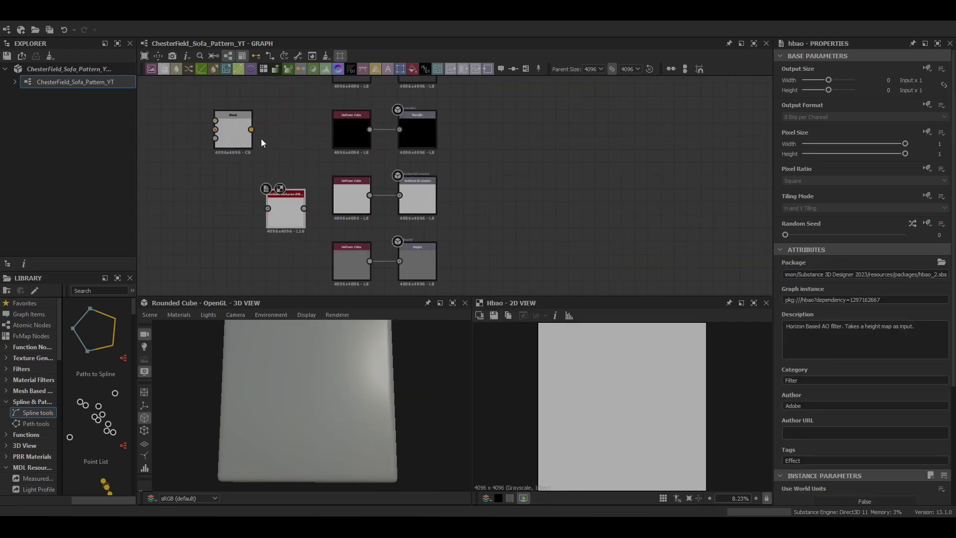
# Connect the Blend output to the ambient occlusion node and the Height output, and delete Height's Uniform Color node
pyautogui.moveTo(251, 129); pyautogui.dragTo(268, 208)
pyautogui.moveTo(249, 166); pyautogui.dragTo(252, 143, button='middle')
pyautogui.moveTo(391, 238); pyautogui.dragTo(401, 238)
pyautogui.click(348, 239)
pyautogui.press('Delete')
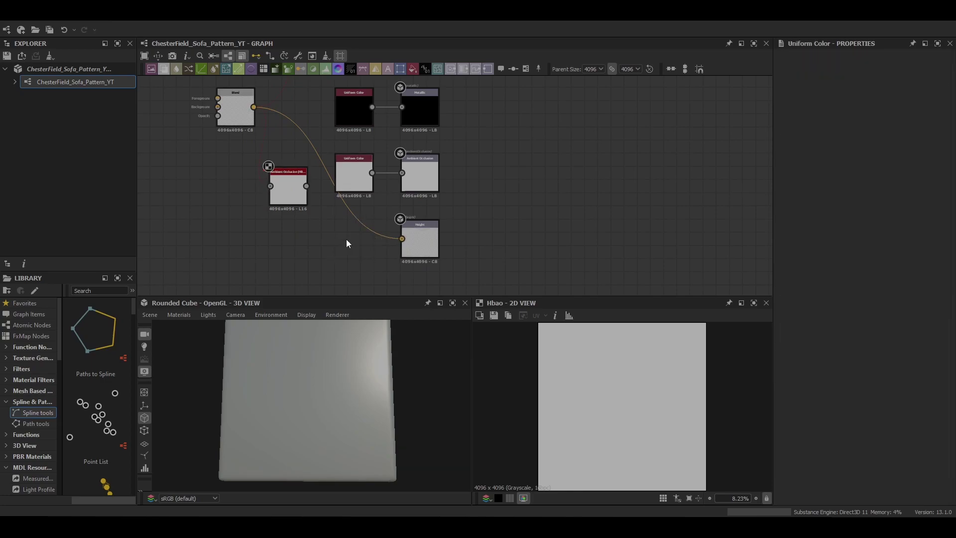
# Delete the Uniform Color feeding the Ambient Occlusion output and connect the HBAO node there instead
pyautogui.click(351, 177)
pyautogui.press('Delete')
pyautogui.moveTo(306, 186); pyautogui.dragTo(401, 173)
# Set up a frame titled Baseshape in the empty area of the graph and add a Shape node inside it
pyautogui.moveTo(357, 180); pyautogui.dragTo(380, 280, button='middle')
pyautogui.scroll(-5, 393, 193)
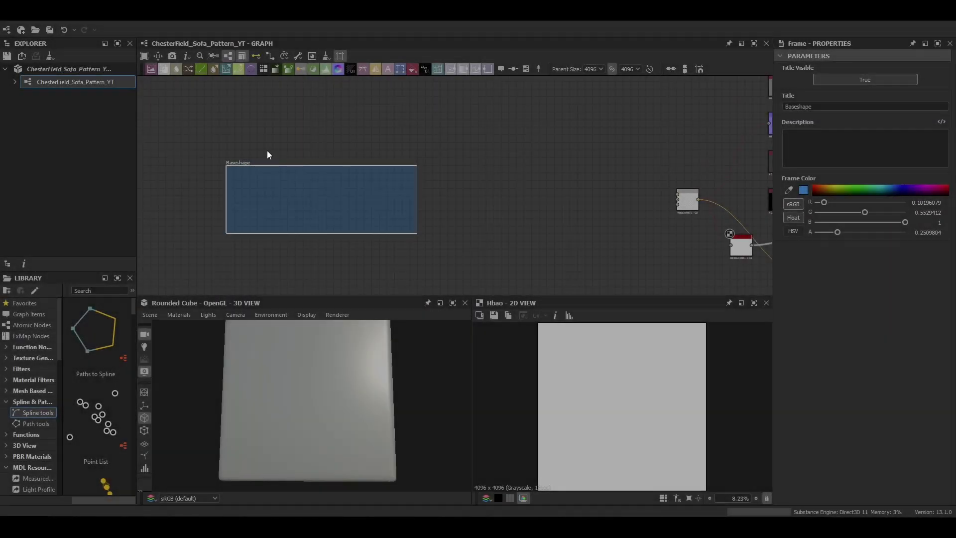
pyautogui.press('space')
pyautogui.write('sh')
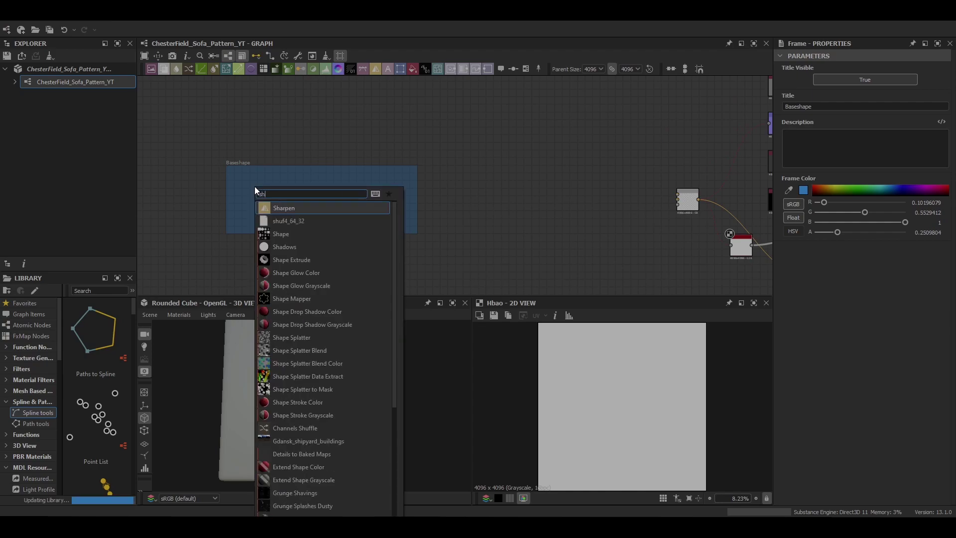
pyautogui.press('Down')
pyautogui.press('Down')
pyautogui.press('Return')
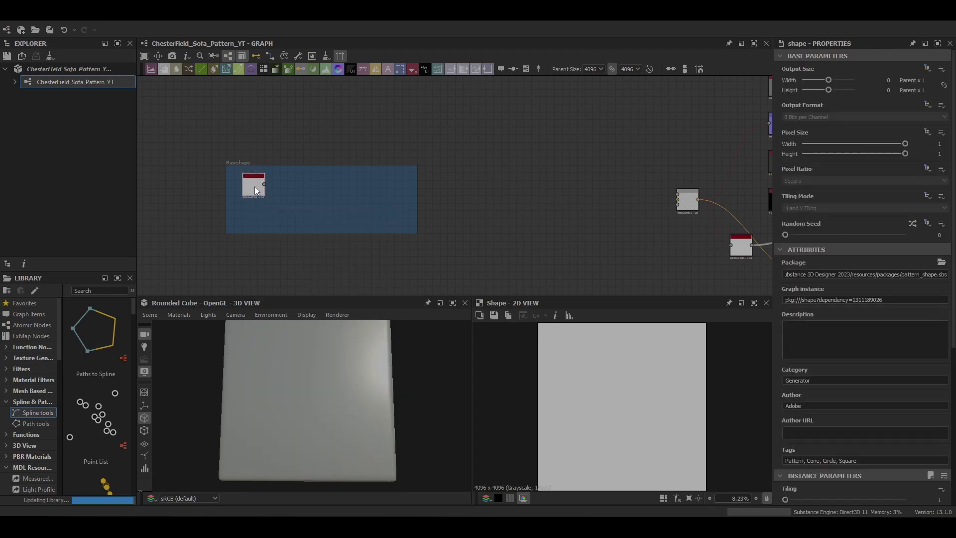
# Set the Shape node's tiling to 3 and scale to 0.98, and turn on its 45° rotation
pyautogui.scroll(-2, 844, 404)
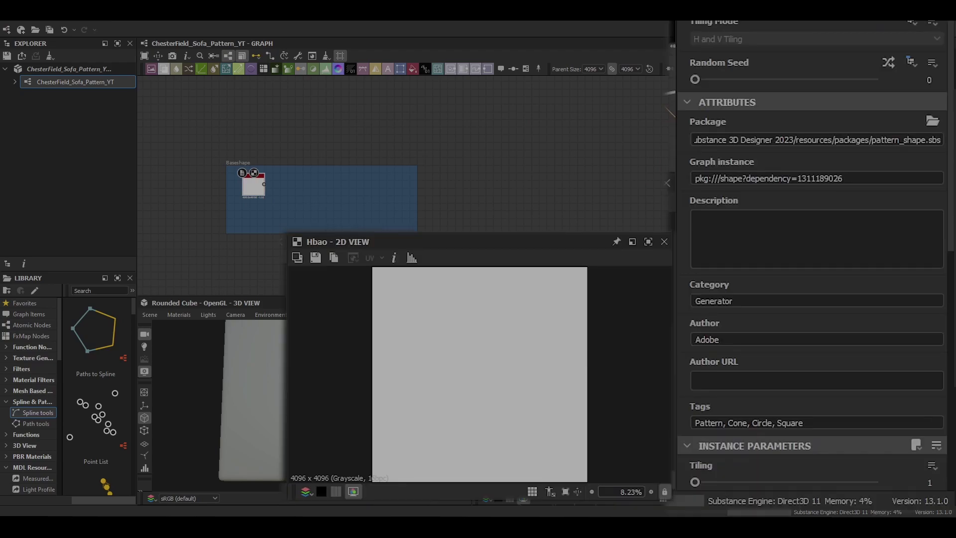
pyautogui.scroll(-2, 842, 406)
pyautogui.moveTo(696, 392); pyautogui.dragTo(707, 392)
pyautogui.scroll(-2, 737, 408)
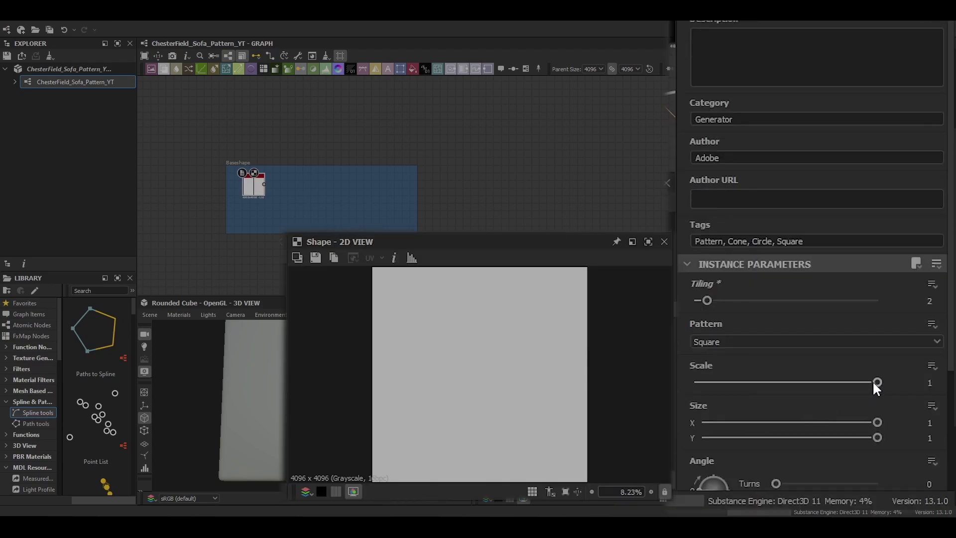
pyautogui.moveTo(872, 381); pyautogui.dragTo(873, 382)
pyautogui.scroll(-4, 721, 327)
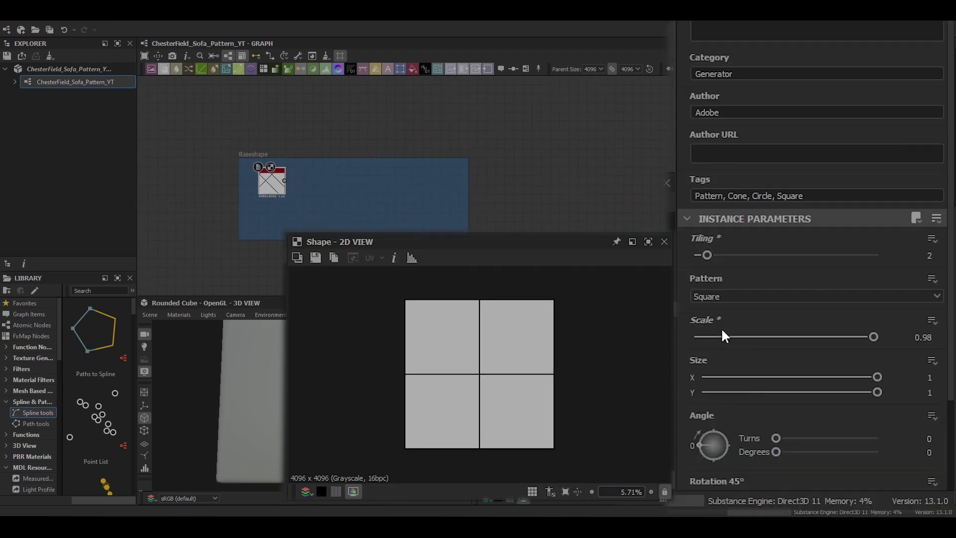
pyautogui.click(759, 365)
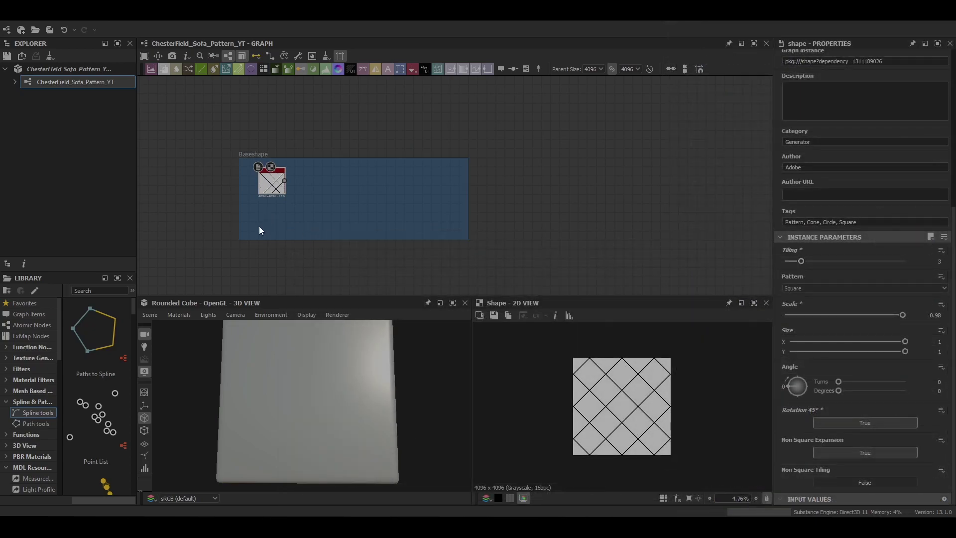
# Add an Invert Grayscale node after the Shape node
pyautogui.press('space')
pyautogui.write('inv')
pyautogui.press('Return')
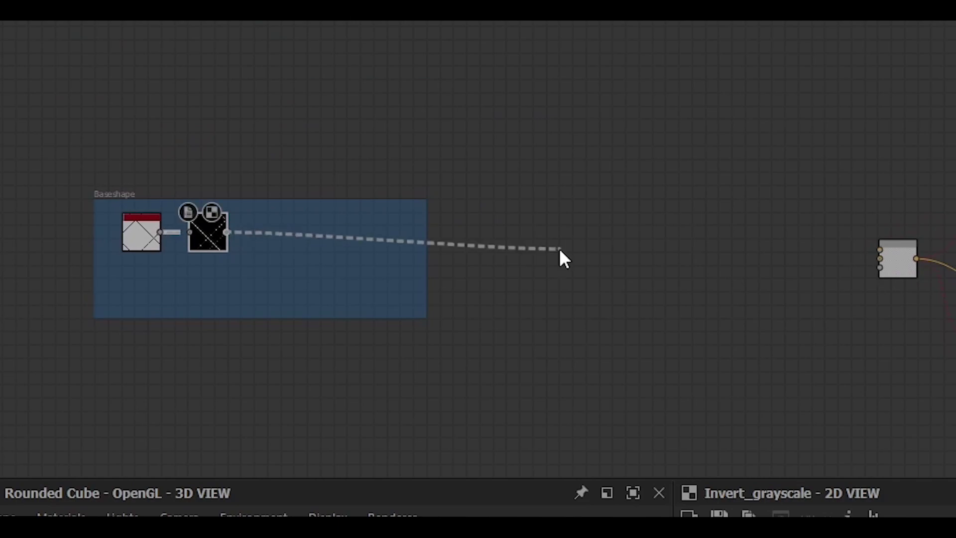
# Connect the Invert Grayscale output to the Blend node and set the blending mode to Add (Linear Dodge)
pyautogui.moveTo(560, 249); pyautogui.dragTo(891, 257)
pyautogui.click(897, 259)
pyautogui.click(801, 300)
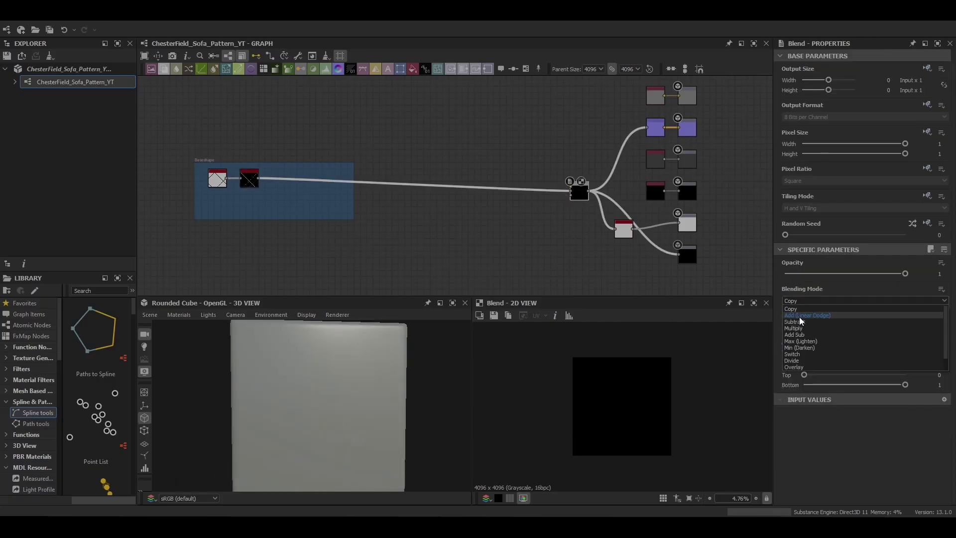
pyautogui.click(800, 317)
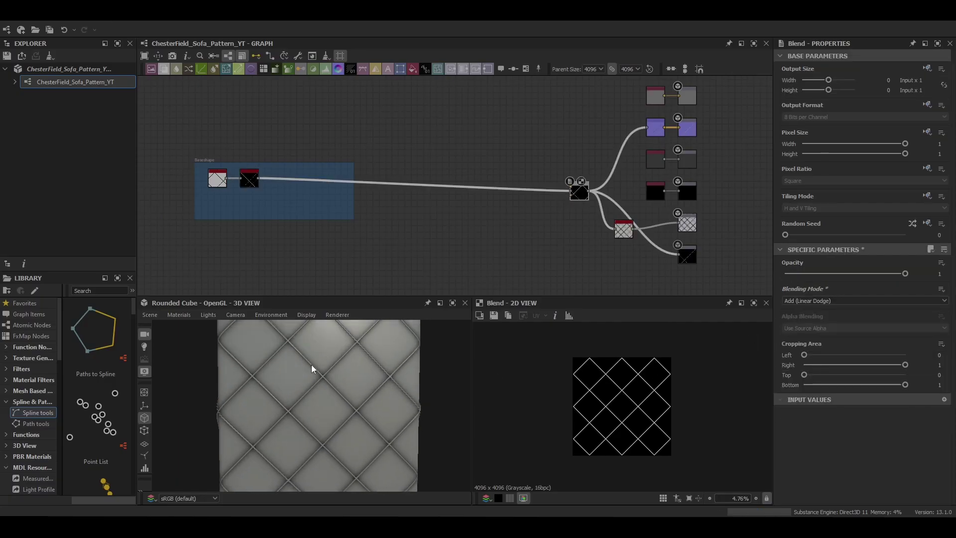
# Insert a Non Uniform Blur Grayscale node after Invert Grayscale and feed the inverted shape into its blur map too
pyautogui.scroll(-3, 312, 369)
pyautogui.scroll(5, 324, 179)
pyautogui.click(329, 151)
pyautogui.press('space')
pyautogui.write('non')
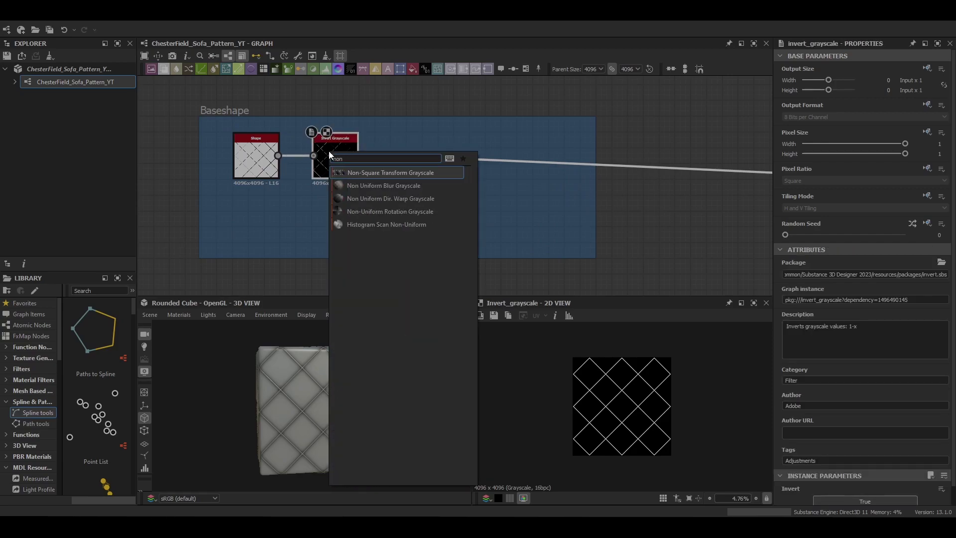
pyautogui.press('Down')
pyautogui.press('Return')
pyautogui.moveTo(359, 152); pyautogui.dragTo(392, 161)
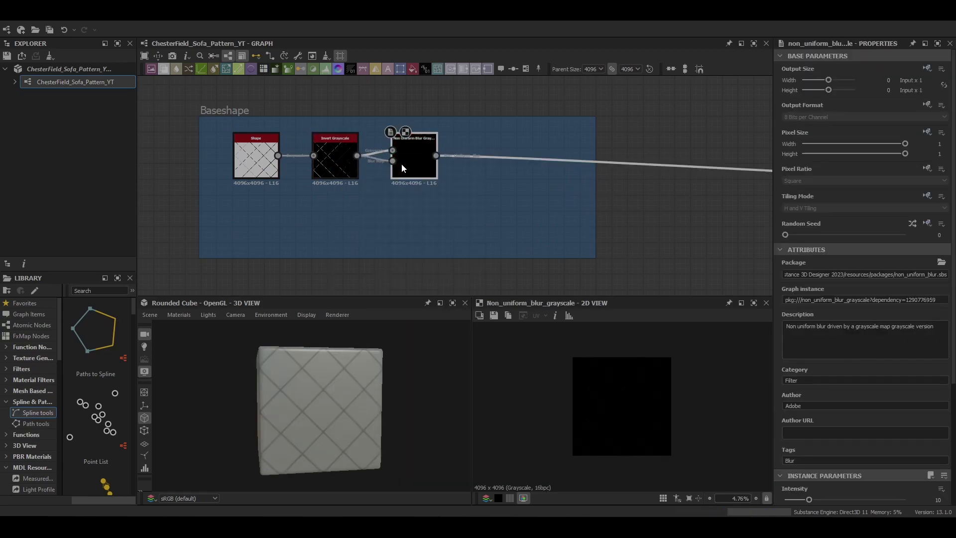
# Set the Non Uniform Blur node's intensity to 0.42, samples to 16 and blades to 9
pyautogui.scroll(-5, 826, 453)
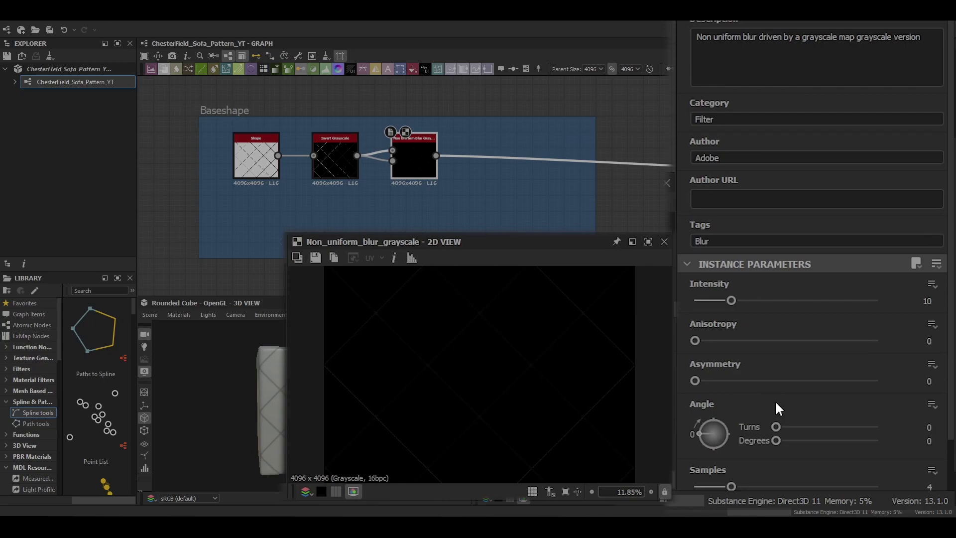
pyautogui.doubleClick(927, 301)
pyautogui.write('0.42')
pyautogui.scroll(10, 394, 367)
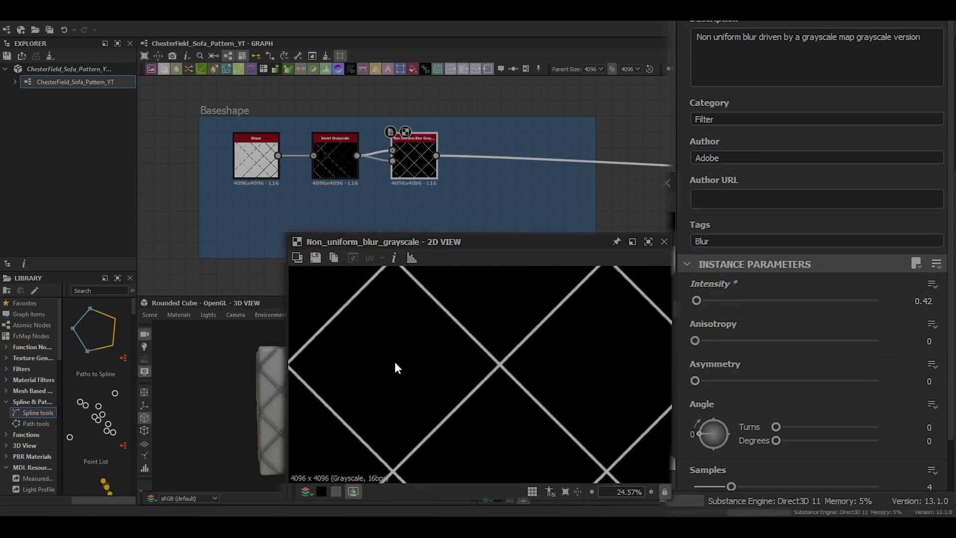
pyautogui.scroll(-2, 844, 364)
pyautogui.moveTo(731, 419); pyautogui.dragTo(879, 418)
pyautogui.moveTo(785, 458); pyautogui.dragTo(879, 459)
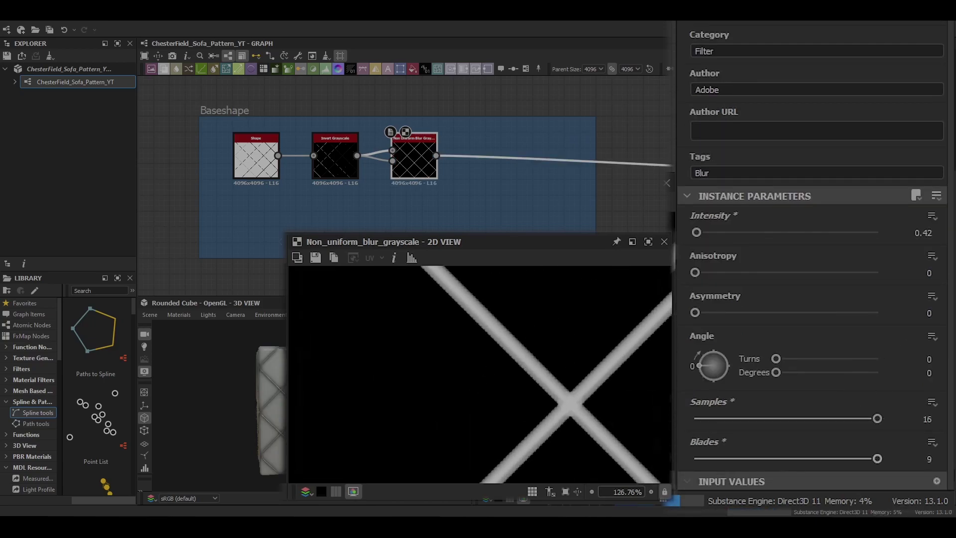
# Insert a Gradient Map node after the Non Uniform Blur and set its color mode to Grayscale
pyautogui.scroll(-7, 471, 221)
pyautogui.scroll(4, 471, 221)
pyautogui.moveTo(433, 216); pyautogui.dragTo(411, 231, button='middle')
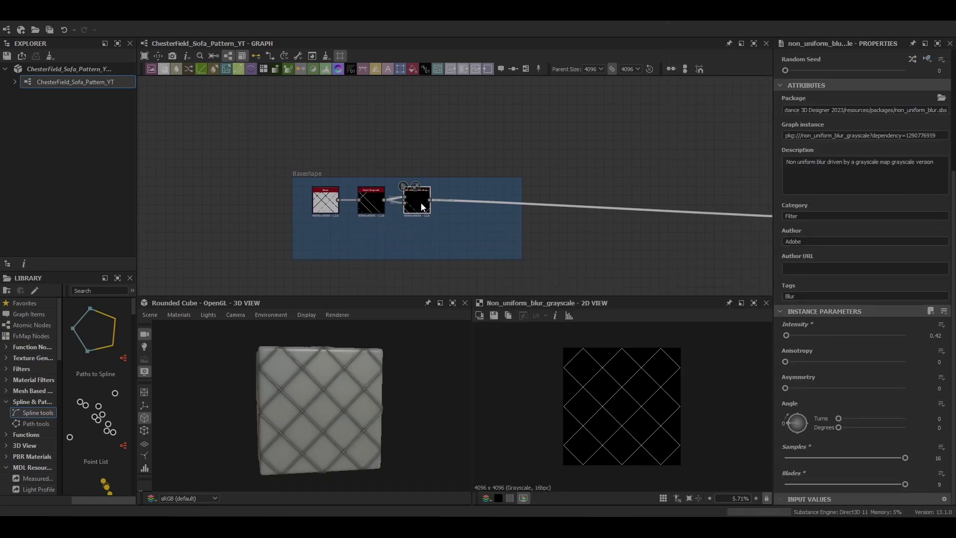
pyautogui.press('space')
pyautogui.write('gr')
pyautogui.click(462, 225)
pyautogui.click(912, 276)
pyautogui.moveTo(469, 215); pyautogui.dragTo(487, 202)
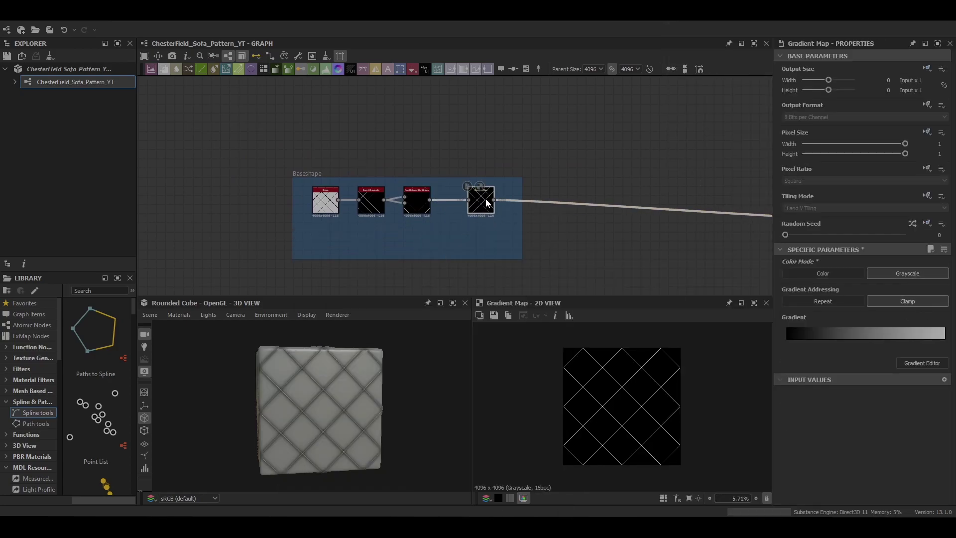
# Move the Gradient Map's black key to about 40% along the gradient to thin the seam lines
pyautogui.moveTo(787, 340); pyautogui.dragTo(851, 343)
pyautogui.scroll(5, 621, 404)
pyautogui.scroll(10, 622, 408)
# Insert a Levels node after the Gradient Map and lower its output white point to nearly black
pyautogui.click(413, 92)
pyautogui.scroll(3, 412, 188)
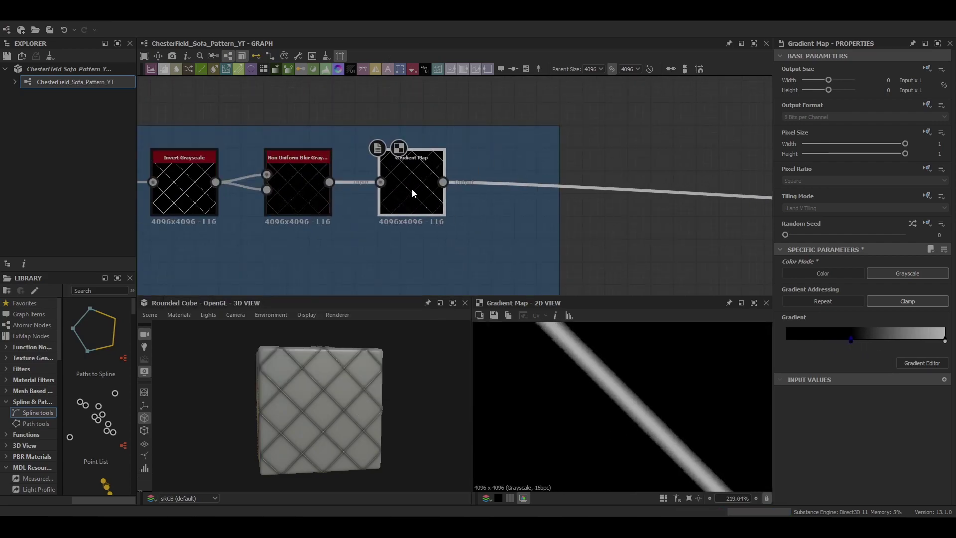
pyautogui.press('space')
pyautogui.press('Return')
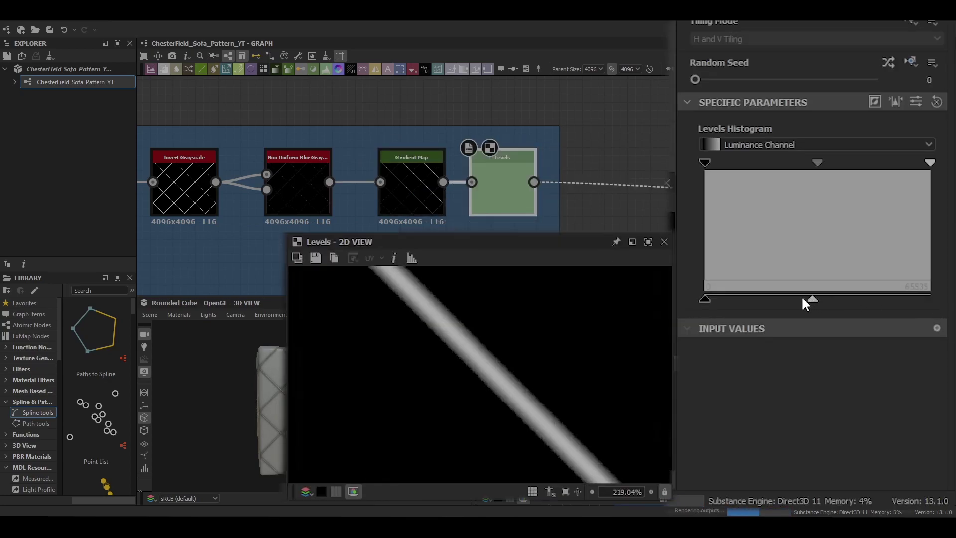
pyautogui.moveTo(802, 298); pyautogui.dragTo(716, 298)
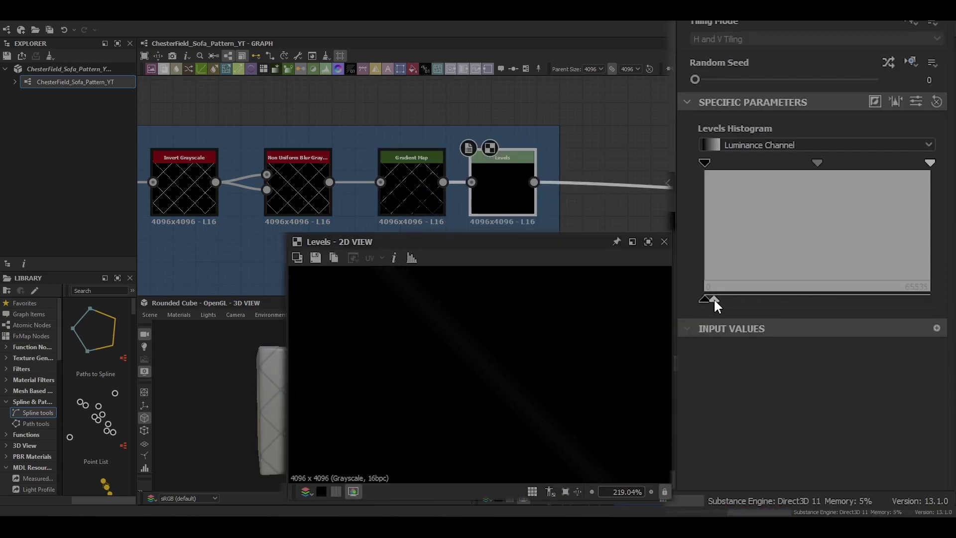
pyautogui.scroll(-5, 450, 129)
# Enlarge the Baseshape frame past the Levels node and downward to make room for a second row
pyautogui.moveTo(504, 163); pyautogui.dragTo(606, 194, button='middle')
pyautogui.scroll(-12, 525, 398)
pyautogui.moveTo(599, 194); pyautogui.dragTo(678, 199)
pyautogui.moveTo(676, 199); pyautogui.dragTo(510, 189, button='middle')
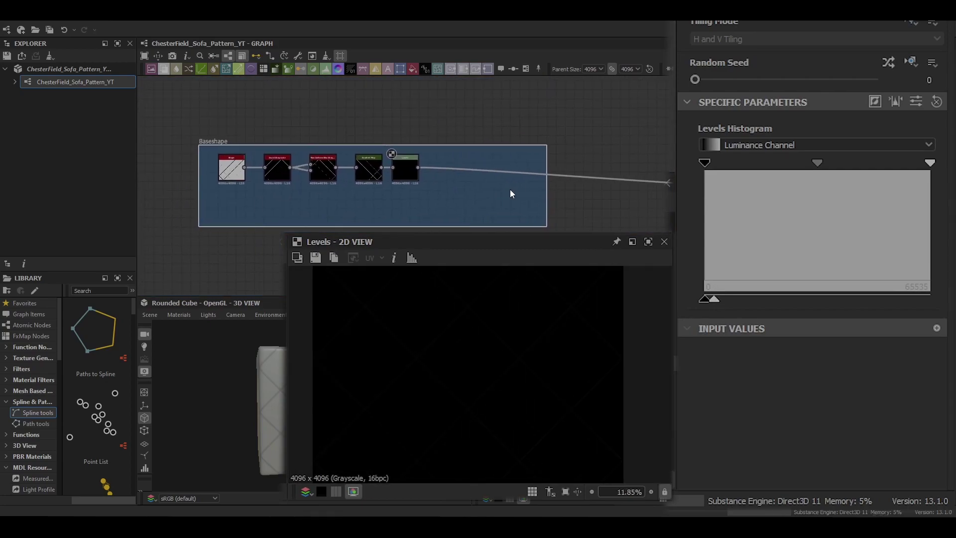
pyautogui.scroll(2, 510, 189)
pyautogui.moveTo(201, 186); pyautogui.dragTo(397, 182, button='middle')
pyautogui.moveTo(378, 229); pyautogui.dragTo(374, 263)
# Duplicate the Shape node below the original and set the copy's pattern to Pyramid
pyautogui.click(373, 160)
pyautogui.hotkey('ctrl', 'c')
pyautogui.hotkey('ctrl', 'v')
pyautogui.moveTo(441, 181); pyautogui.dragTo(363, 221)
pyautogui.doubleClick(363, 220)
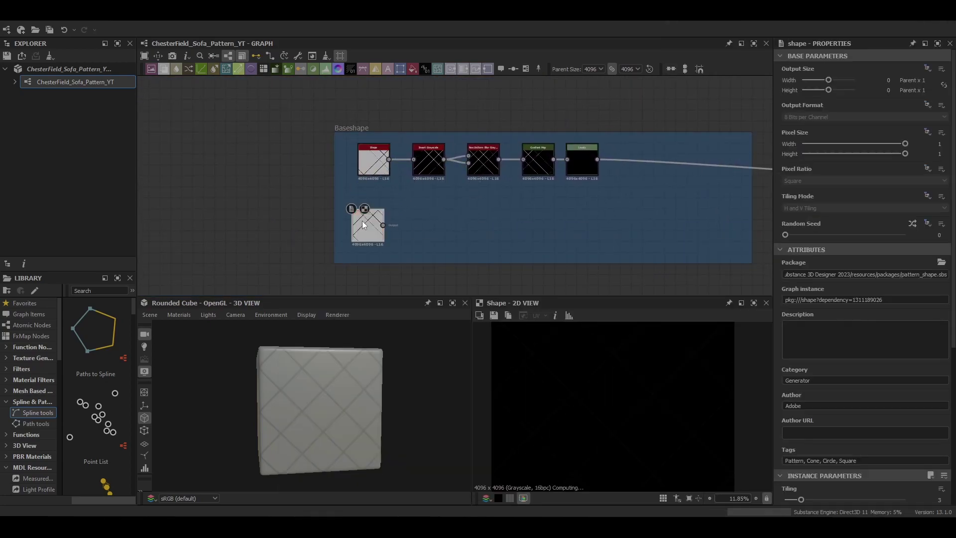
pyautogui.scroll(-4, 802, 416)
pyautogui.click(801, 408)
pyautogui.click(803, 436)
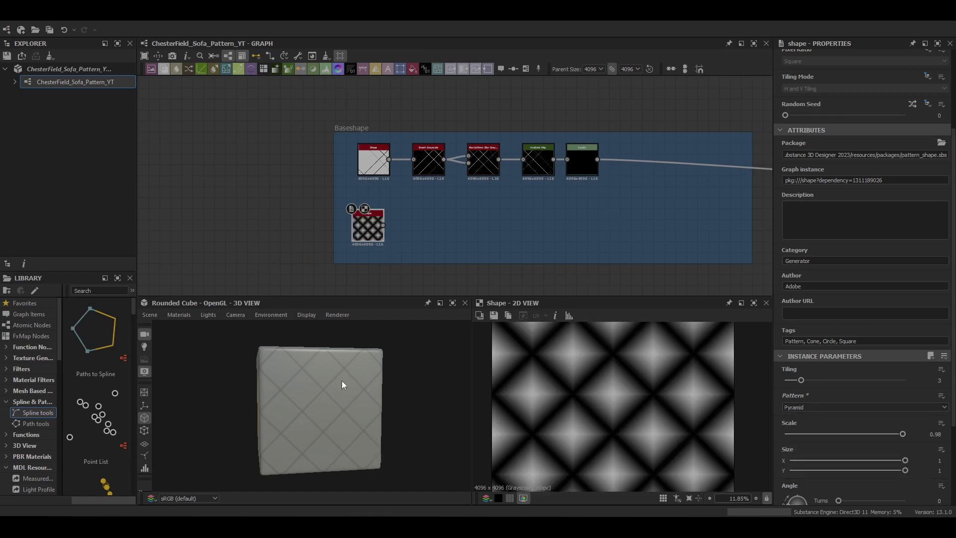
# Add a Blur HQ Grayscale node after the pyramid Shape node
pyautogui.scroll(-1, 769, 428)
pyautogui.press('space')
pyautogui.write('blur')
pyautogui.press('Down')
pyautogui.press('Down')
pyautogui.press('Return')
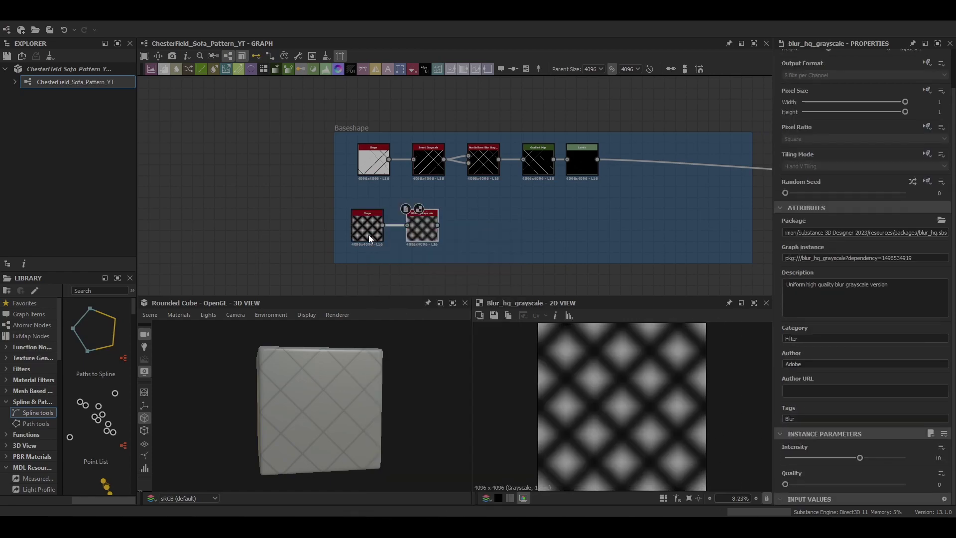
# Set the Blur HQ node's intensity to 16 and its quality to 1
pyautogui.moveTo(860, 458); pyautogui.dragTo(899, 462)
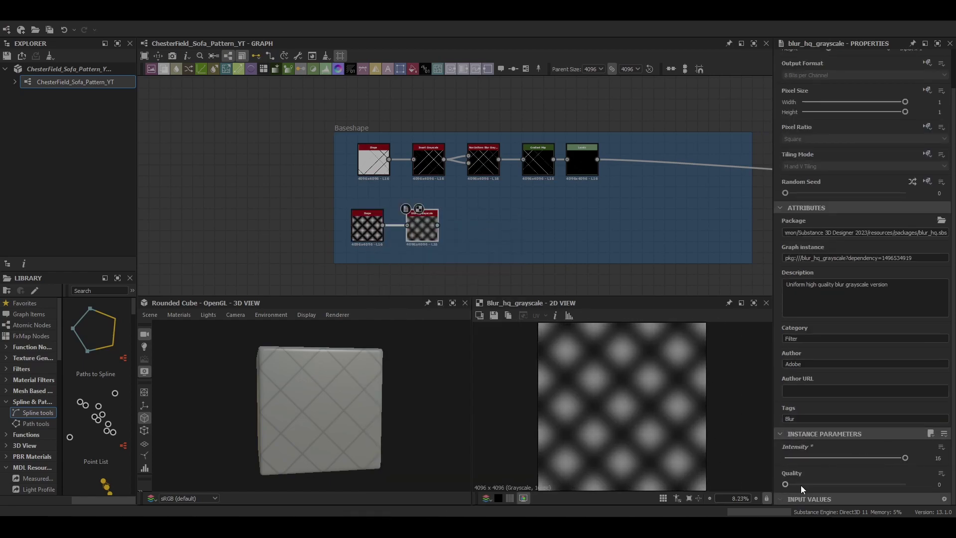
pyautogui.scroll(6, 419, 236)
pyautogui.scroll(5, 586, 388)
pyautogui.scroll(-6, 586, 387)
pyautogui.scroll(-6, 449, 235)
# Add a Levels node after Blur HQ Grayscale and lower its input white point to brighten the pyramid pattern
pyautogui.moveTo(505, 222); pyautogui.dragTo(546, 214, button='middle')
pyautogui.moveTo(489, 225); pyautogui.dragTo(485, 226)
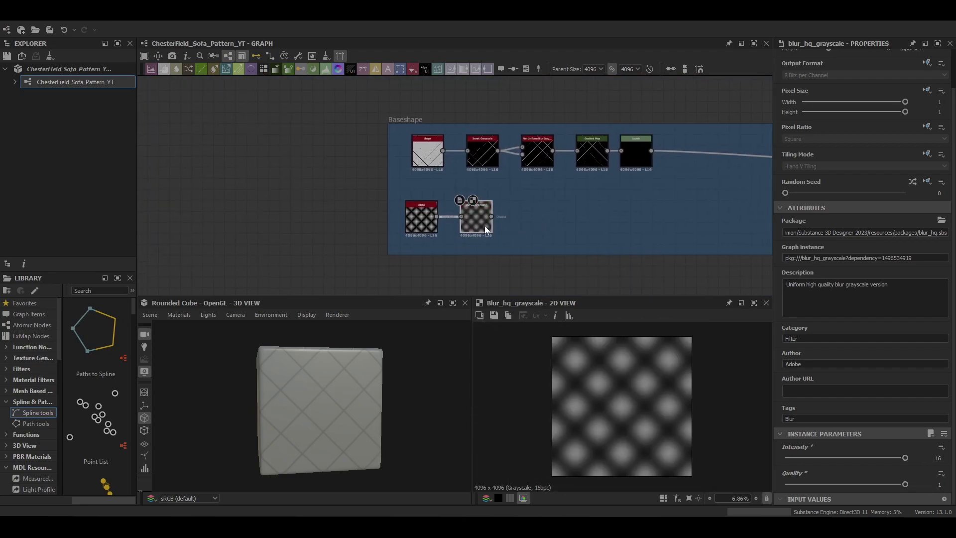
pyautogui.press('space')
pyautogui.write('l')
pyautogui.click(509, 224)
pyautogui.moveTo(548, 220); pyautogui.dragTo(565, 227)
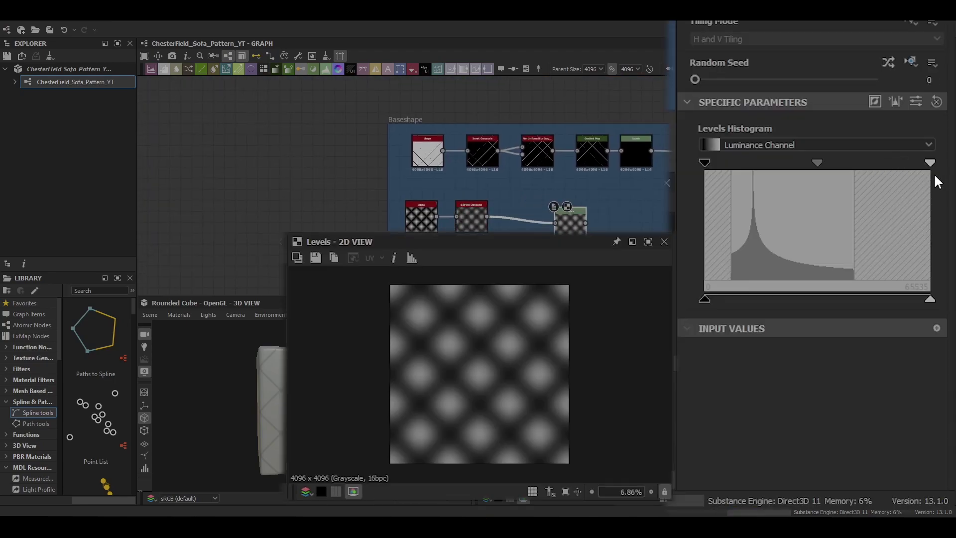
pyautogui.moveTo(939, 290); pyautogui.dragTo(909, 291)
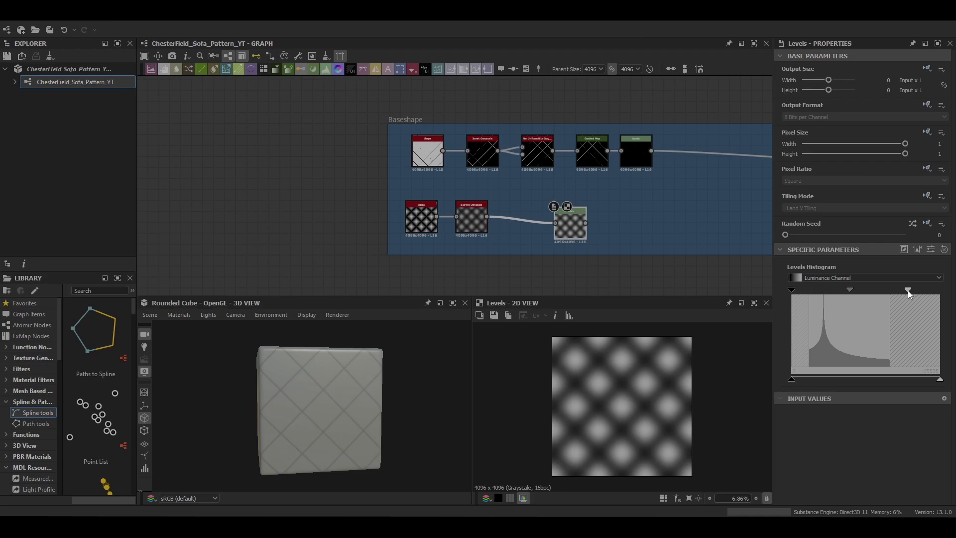
# Insert a Directional Warp node after the upper Levels node, driven by the blurred pyramid pattern, with intensity 20
pyautogui.moveTo(611, 208); pyautogui.dragTo(575, 210, button='middle')
pyautogui.click(663, 155)
pyautogui.press('space')
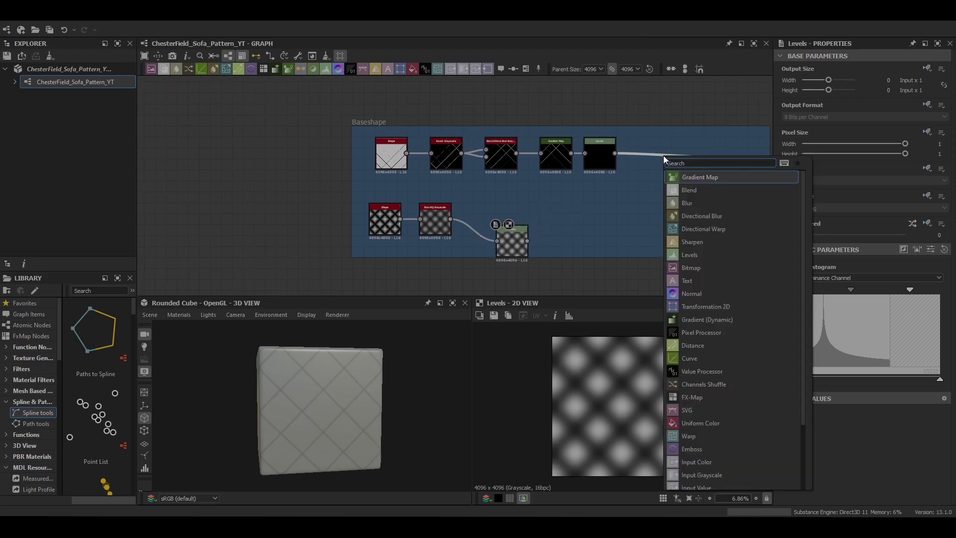
pyautogui.write('dir')
pyautogui.click(668, 190)
pyautogui.moveTo(685, 159); pyautogui.dragTo(673, 179)
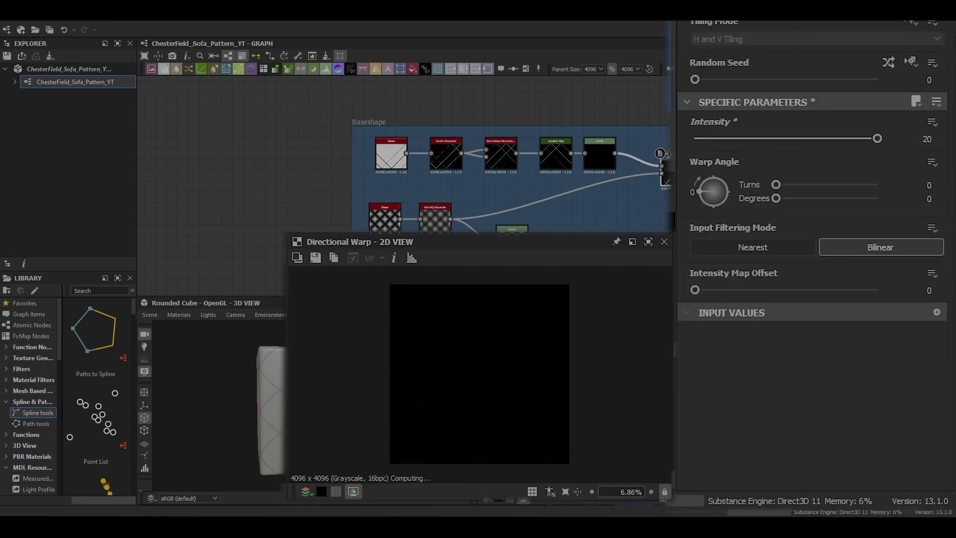
pyautogui.scroll(8, 477, 364)
pyautogui.scroll(-6, 476, 366)
pyautogui.moveTo(617, 199); pyautogui.dragTo(460, 183, button='middle')
pyautogui.scroll(5, 269, 413)
pyautogui.scroll(-5, 269, 413)
pyautogui.scroll(4, 448, 413)
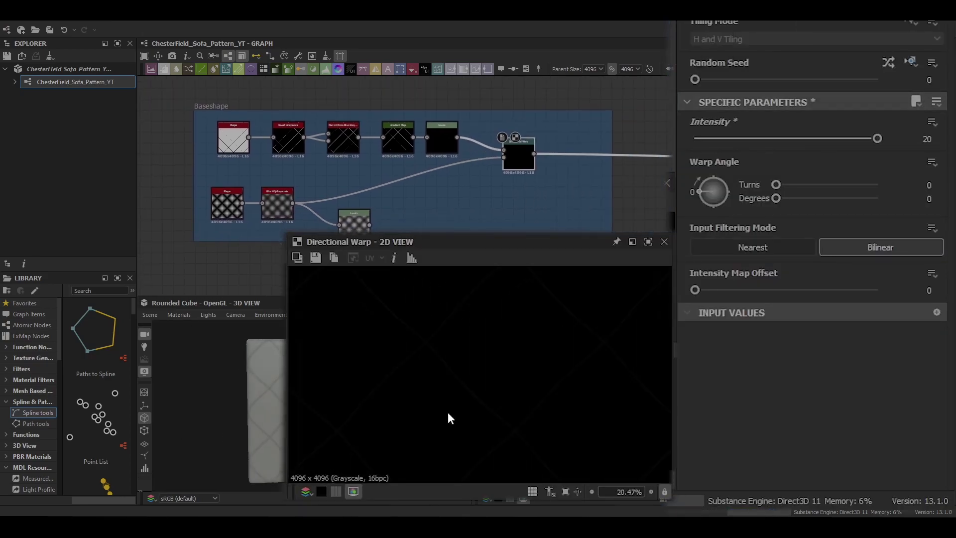
# Insert a Blend node after the Directional Warp node and place it inside the Baseshape frame
pyautogui.moveTo(526, 154); pyautogui.dragTo(509, 142, button='middle')
pyautogui.moveTo(509, 142); pyautogui.dragTo(509, 135)
pyautogui.press('space')
pyautogui.click(600, 170)
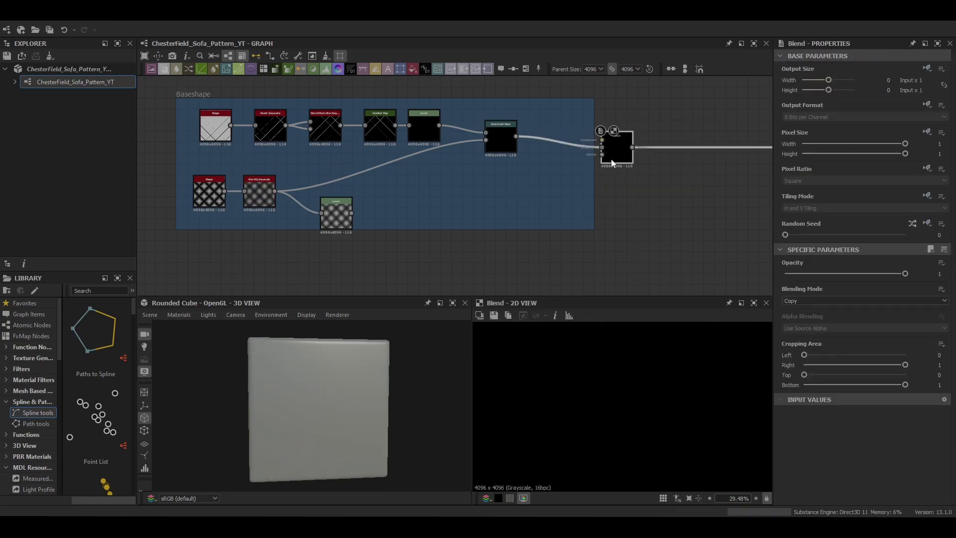
pyautogui.moveTo(611, 159); pyautogui.dragTo(561, 193)
# Add a Blur node after the pyramid branch's Levels node and connect its output to the Blend node
pyautogui.press('space')
pyautogui.click(378, 231)
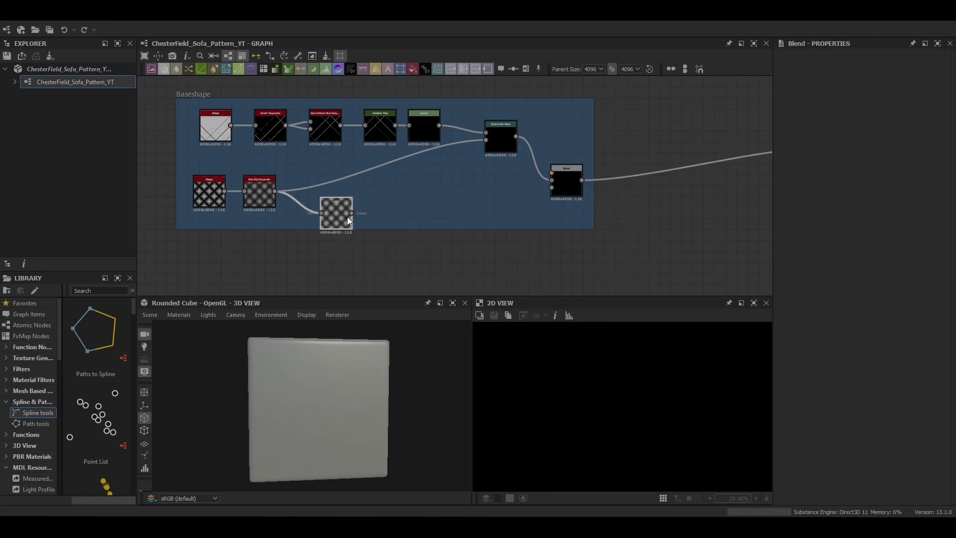
pyautogui.moveTo(348, 217); pyautogui.dragTo(384, 214)
pyautogui.moveTo(552, 172); pyautogui.dragTo(552, 180)
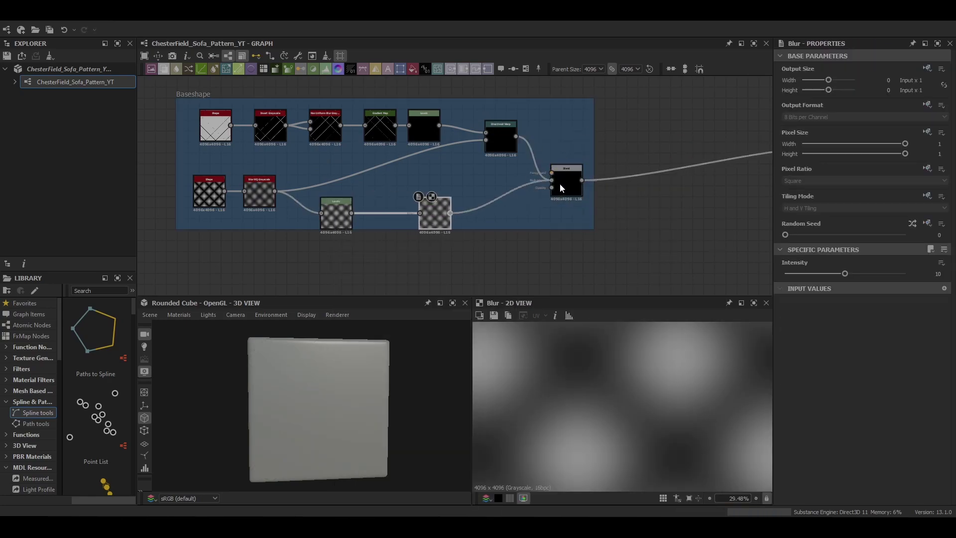
# Set the Blend node's blending mode to Add (Linear Dodge)
pyautogui.click(557, 173)
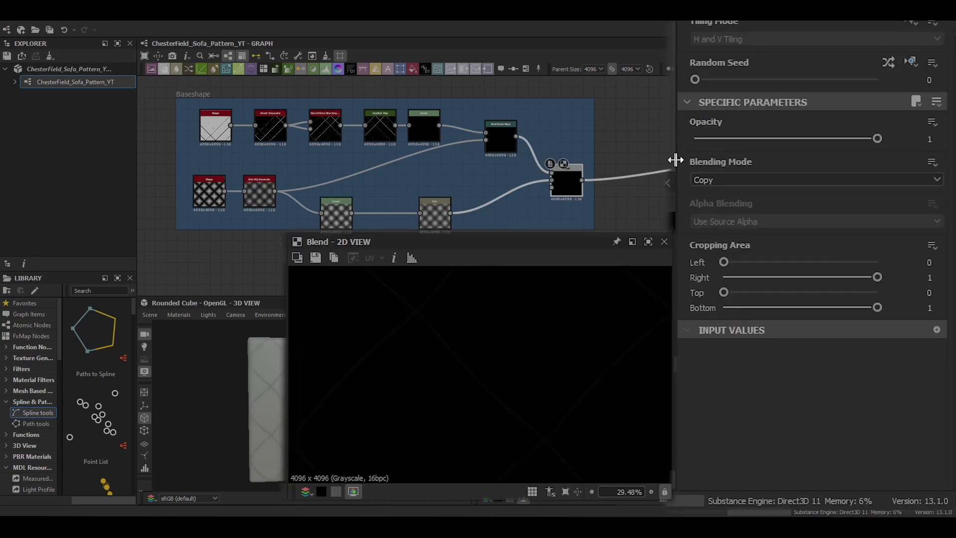
pyautogui.click(742, 180)
pyautogui.click(730, 204)
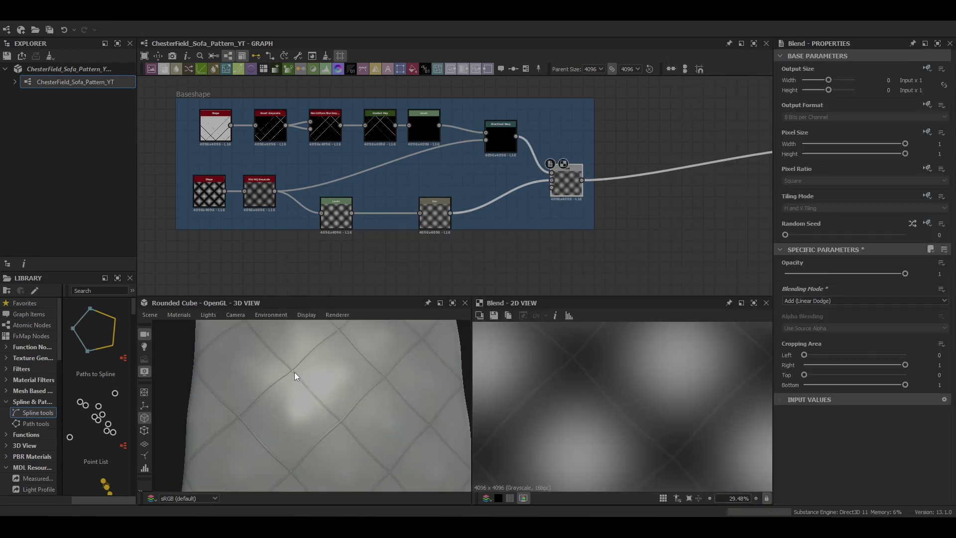
# Raise the tessellation factor of the 3D preview's default material and inspect the displaced rounded cube
pyautogui.moveTo(181, 327)
pyautogui.click(276, 367)
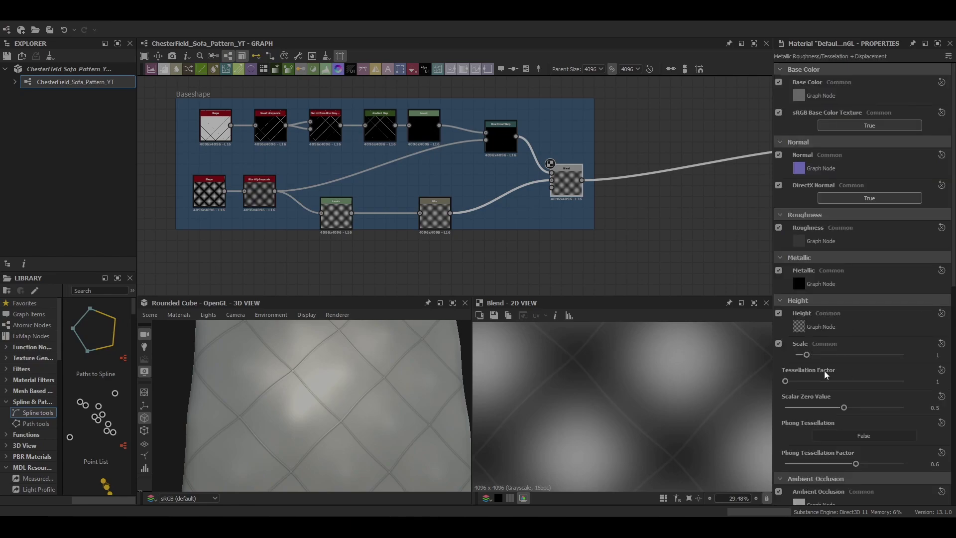
pyautogui.moveTo(871, 391); pyautogui.dragTo(907, 392)
pyautogui.scroll(-5, 351, 407)
pyautogui.moveTo(351, 407); pyautogui.dragTo(321, 445)
pyautogui.scroll(5, 334, 424)
pyautogui.scroll(-4, 320, 448)
# Add a Distance node fed by the Blend node on both inputs and set its maximum distance to 29.99
pyautogui.moveTo(539, 207); pyautogui.dragTo(395, 207, button='middle')
pyautogui.click(472, 194)
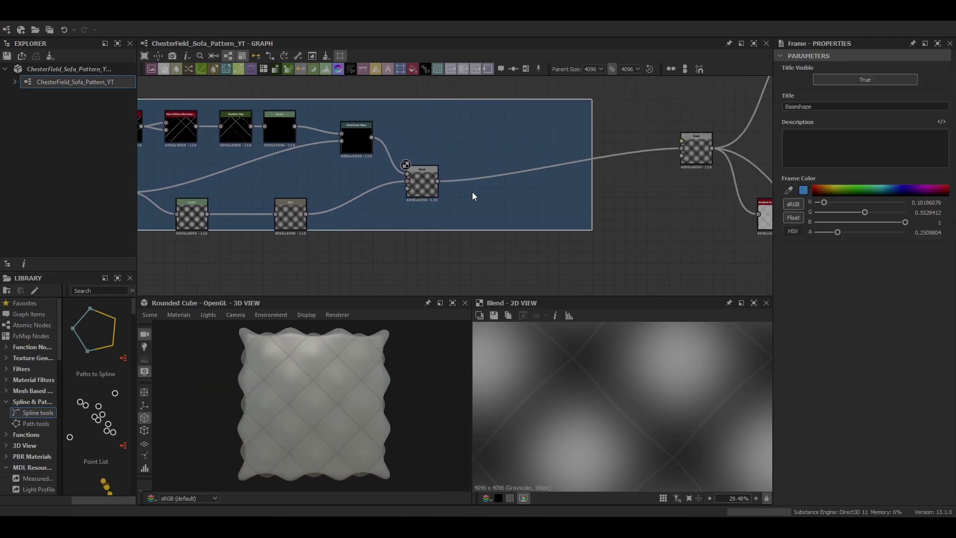
pyautogui.press('space')
pyautogui.write('dis')
pyautogui.press('Return')
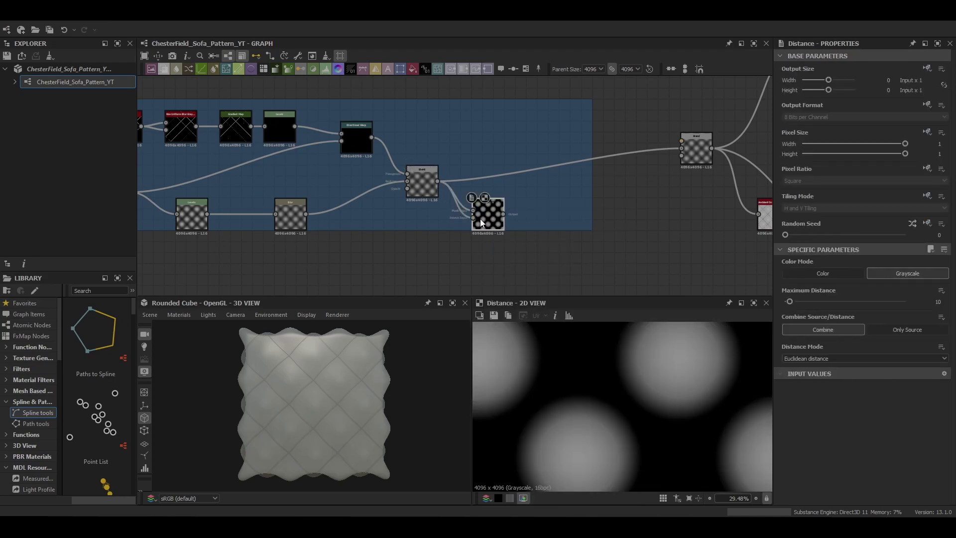
pyautogui.moveTo(816, 306); pyautogui.dragTo(795, 302)
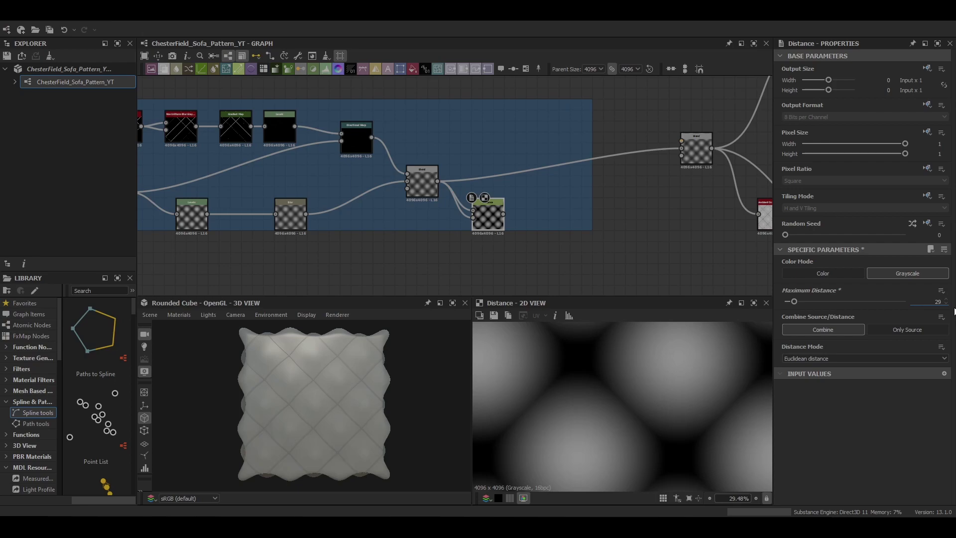
pyautogui.press('Return')
pyautogui.scroll(-3, 667, 375)
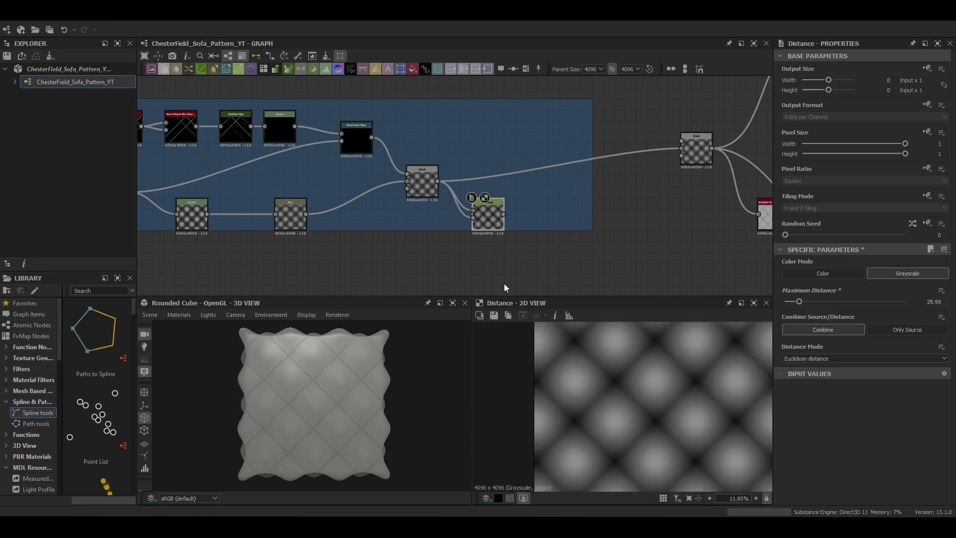
# Insert a second Blend node at the end of the Baseshape chain and connect the Distance output to its foreground
pyautogui.click(545, 168)
pyautogui.press('space')
pyautogui.click(566, 202)
pyautogui.moveTo(504, 214); pyautogui.dragTo(551, 152)
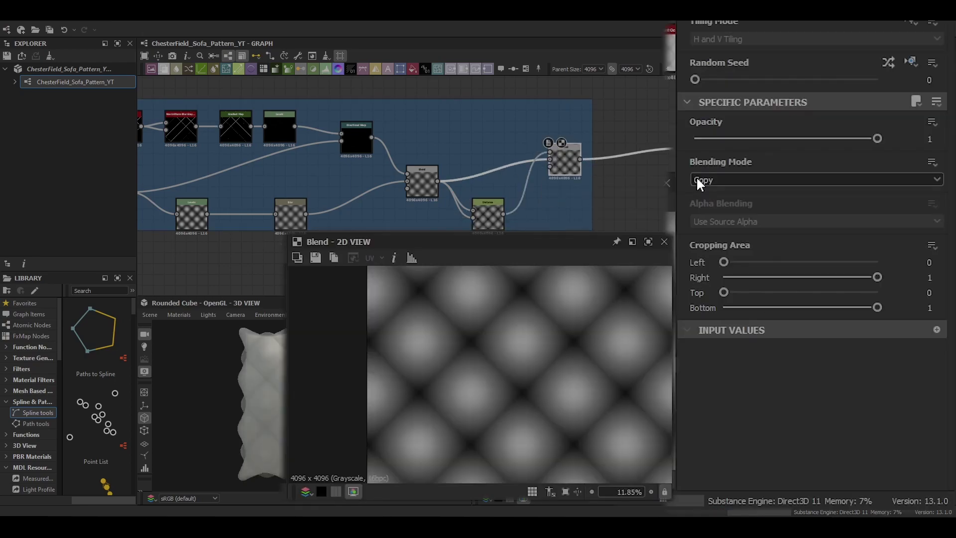
# Set the second Blend node's mode to Max (Lighten) and its opacity to 0.24
pyautogui.click(698, 180)
pyautogui.click(733, 242)
pyautogui.scroll(3, 348, 403)
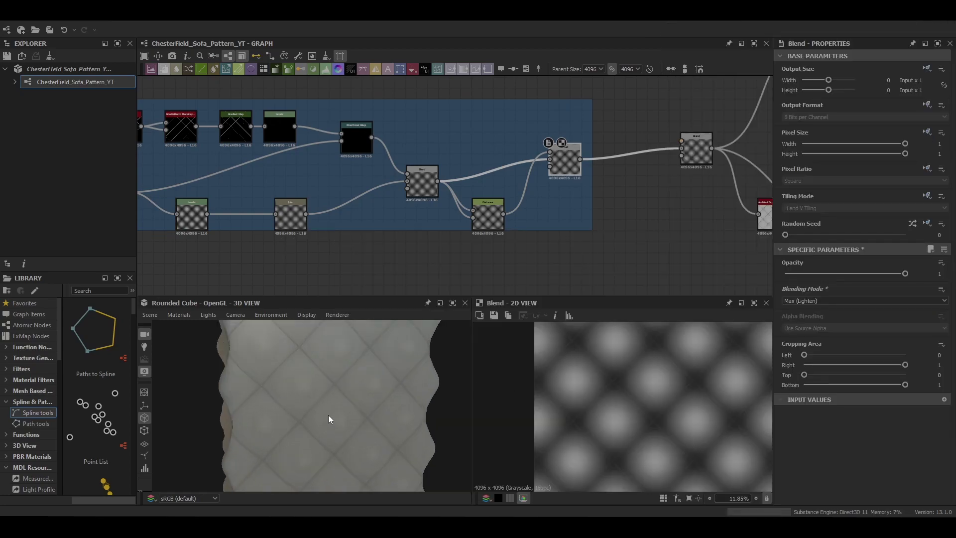
pyautogui.scroll(2, 356, 372)
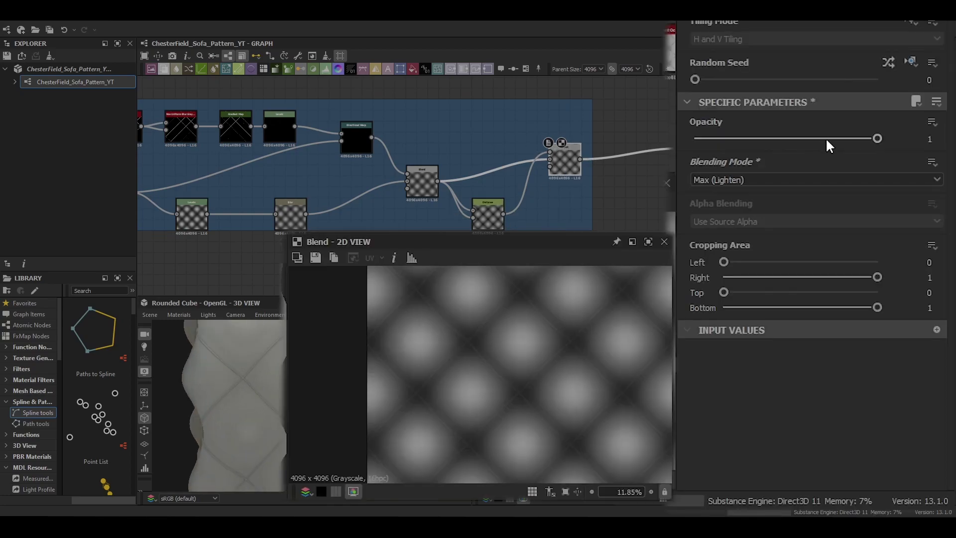
pyautogui.moveTo(810, 270); pyautogui.dragTo(814, 271)
pyautogui.moveTo(279, 378); pyautogui.dragTo(545, 341)
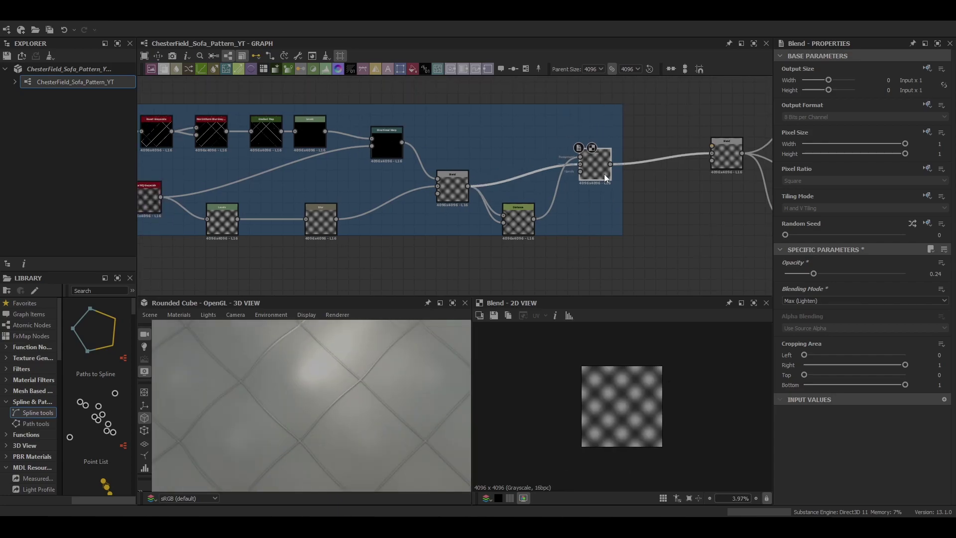
# Copy the square Shape node from Baseshape into the Base+ frame and set the copy's scale to 0.95
pyautogui.scroll(-3, 444, 215)
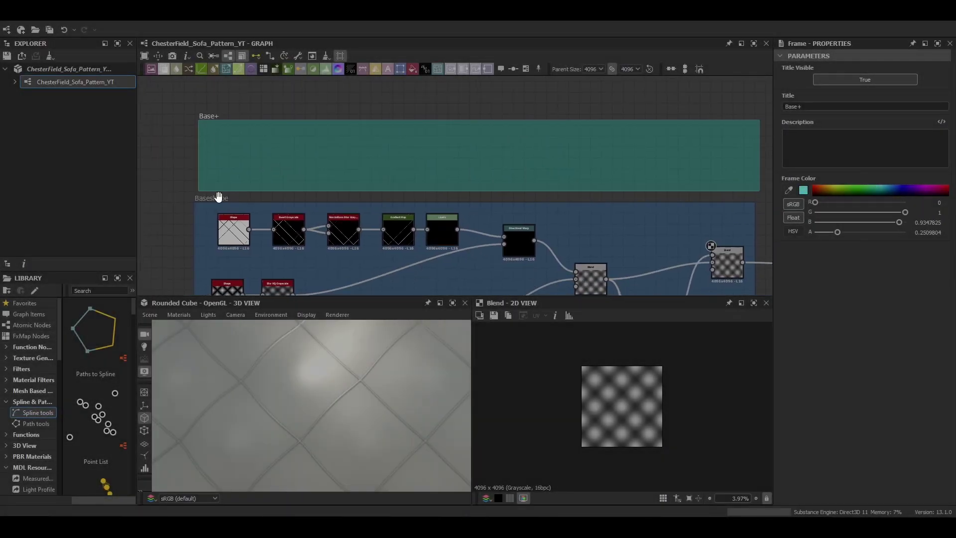
pyautogui.click(229, 240)
pyautogui.hotkey('ctrl', 'c')
pyautogui.click(296, 158)
pyautogui.hotkey('ctrl', 'v')
pyautogui.moveTo(296, 158); pyautogui.dragTo(222, 158)
pyautogui.doubleClick(222, 158)
pyautogui.rightClick(222, 157)
pyautogui.scroll(-5, 795, 333)
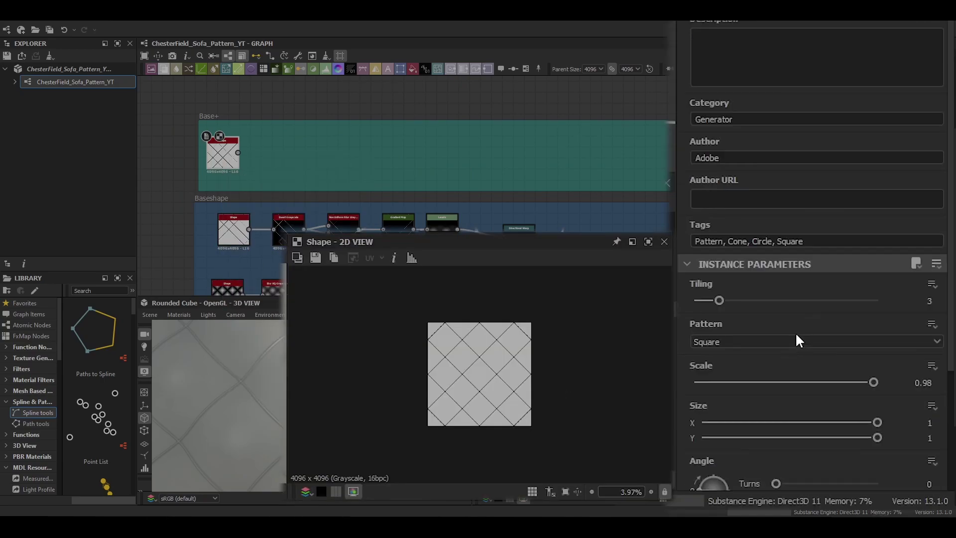
pyautogui.scroll(-2, 877, 409)
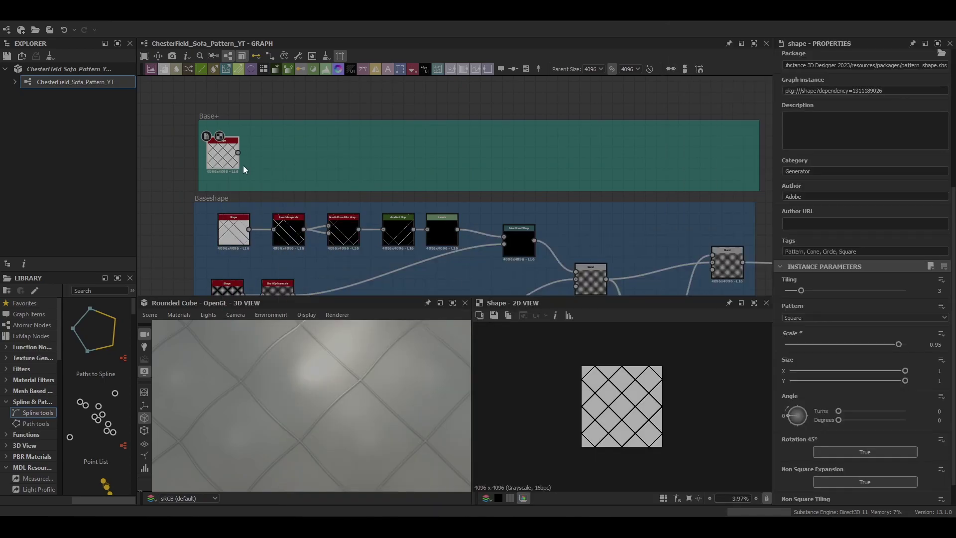
# Add a Blur node after the Base+ Shape node and set its intensity to 4.05
pyautogui.press('space')
pyautogui.write('blur')
pyautogui.press('Return')
pyautogui.doubleClick(280, 148)
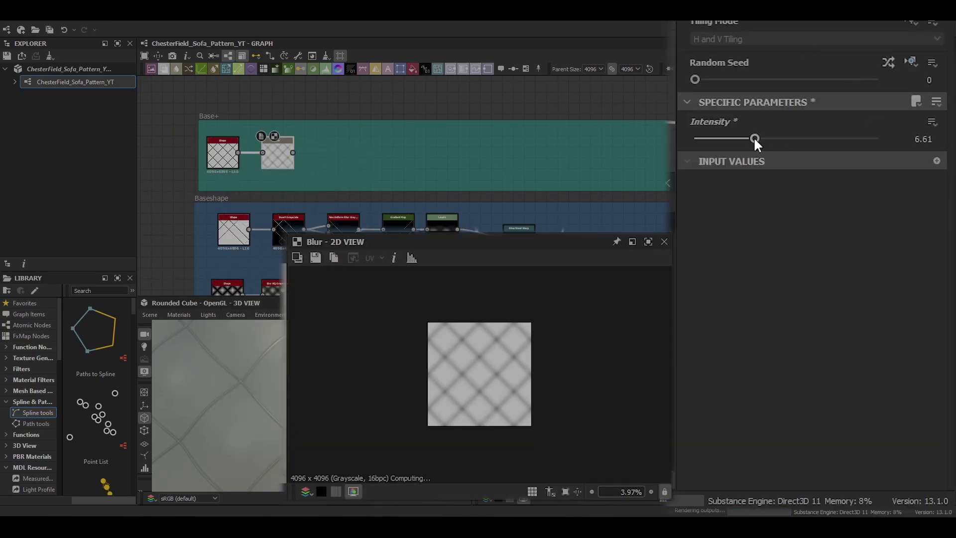
pyautogui.moveTo(754, 140); pyautogui.dragTo(733, 139)
pyautogui.click(923, 139)
pyautogui.write('4.05')
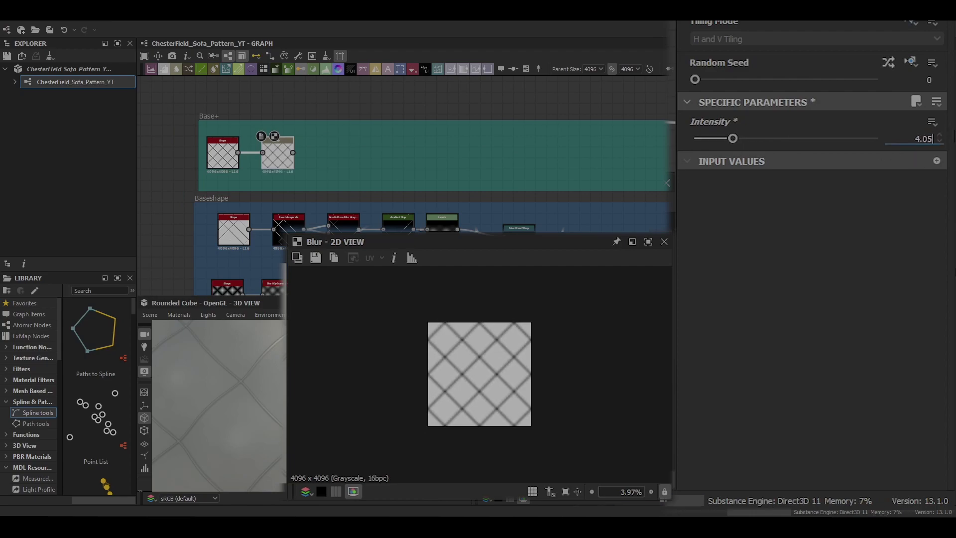
pyautogui.press('Return')
# Add a Directional Warp node after the Base+ Blur, driven by the blurred pyramid pattern, with intensity 20
pyautogui.press('space')
pyautogui.write('dire')
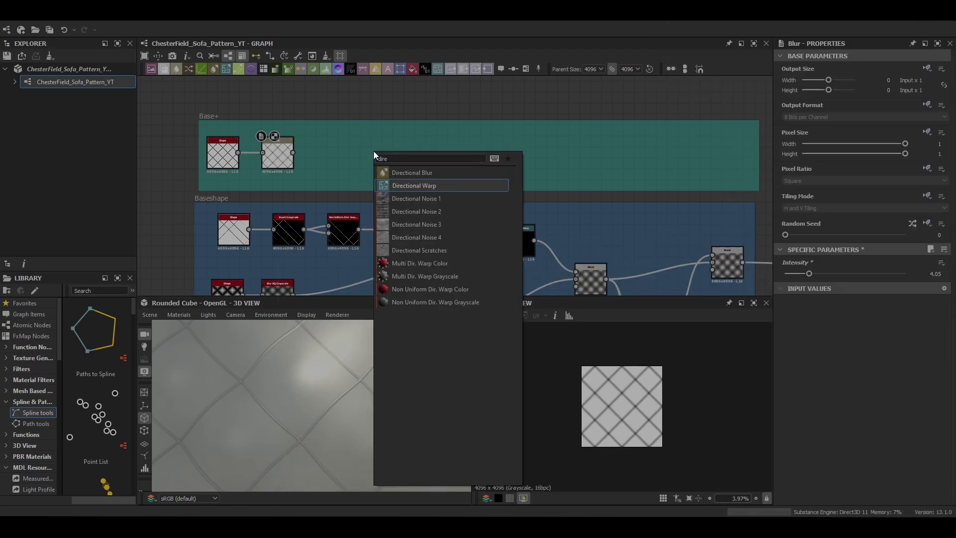
pyautogui.press('Return')
pyautogui.moveTo(294, 291); pyautogui.dragTo(362, 156)
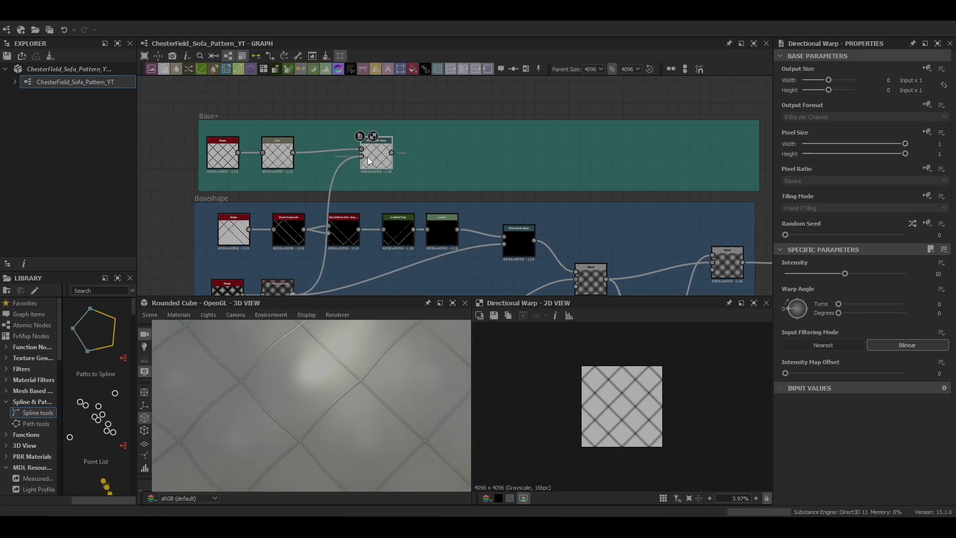
pyautogui.moveTo(435, 151); pyautogui.dragTo(413, 139, button='middle')
pyautogui.moveTo(845, 274); pyautogui.dragTo(931, 295)
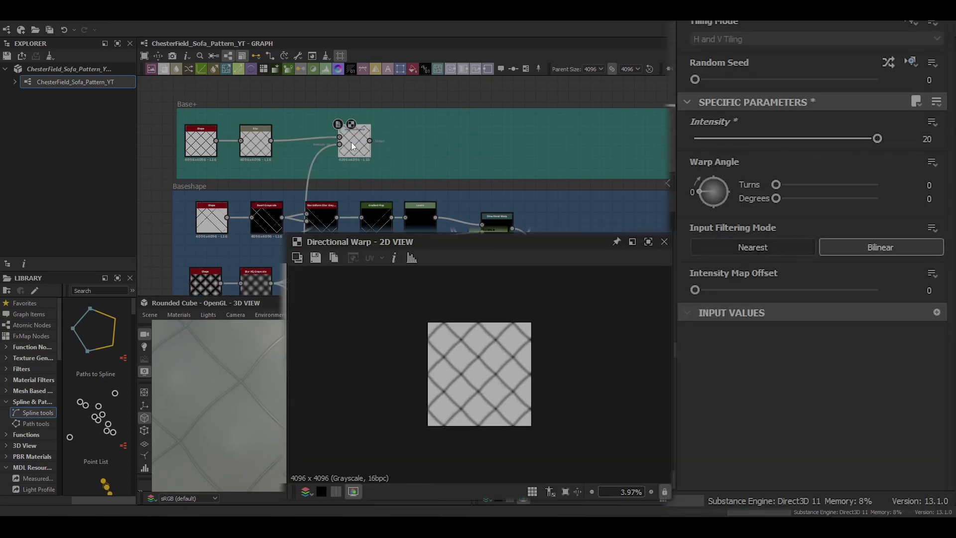
# Shrink the Base+ frame to fit closely around its three nodes
pyautogui.scroll(-3, 351, 145)
pyautogui.moveTo(351, 144); pyautogui.dragTo(297, 123, button='middle')
pyautogui.moveTo(296, 123)
pyautogui.mouseDown()
pyautogui.moveTo(447, 123)
pyautogui.moveTo(287, 123)
pyautogui.mouseUp()
pyautogui.moveTo(518, 123); pyautogui.dragTo(301, 122)
# Add a Blend node beyond the Baseshape frame and enclose it in a green frame titled Base+
pyautogui.press('space')
pyautogui.click(579, 180)
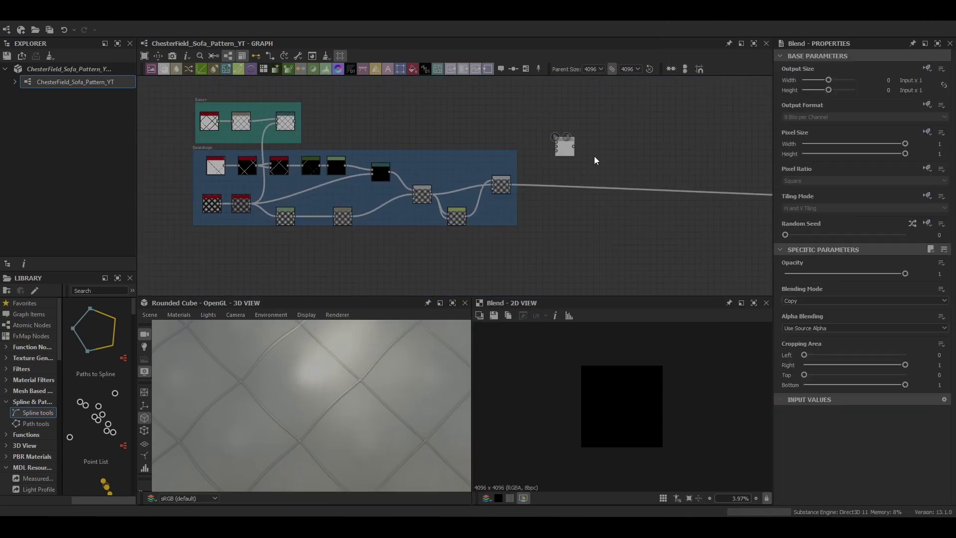
pyautogui.hotkey('ctrl', 'f')
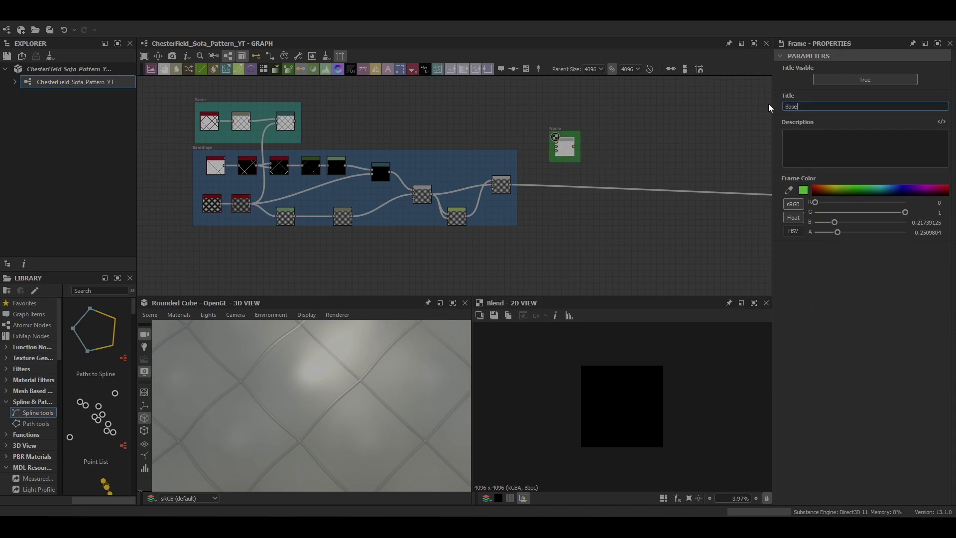
pyautogui.scroll(2, 448, 208)
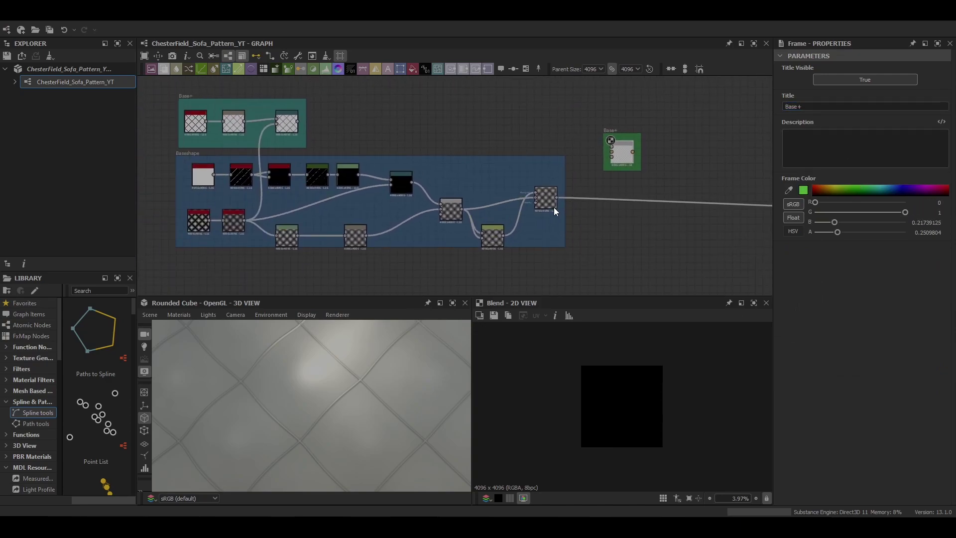
# Connect the warped Base+ pattern and the Baseshape result to the framed Blend node and set its blending mode to Multiply
pyautogui.moveTo(298, 121); pyautogui.dragTo(611, 147)
pyautogui.click(848, 301)
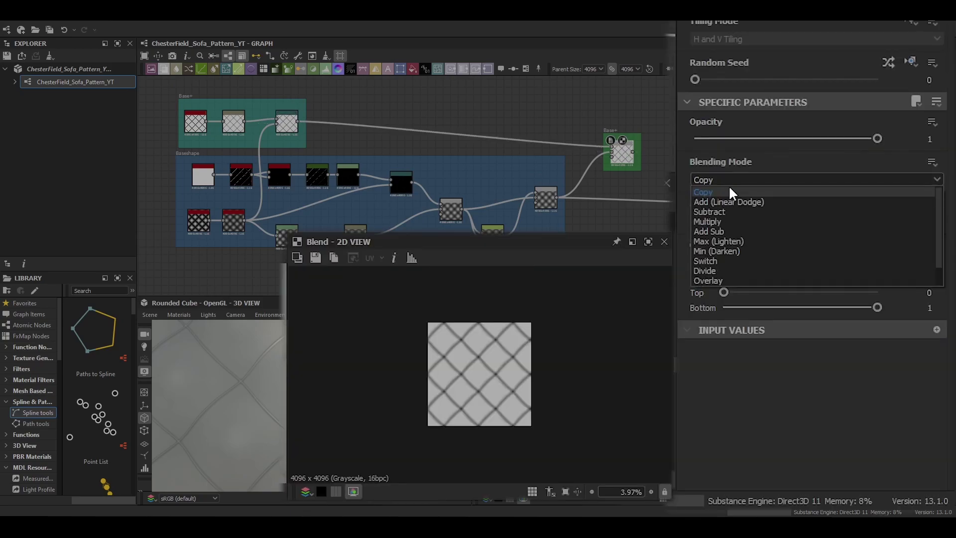
pyautogui.click(848, 328)
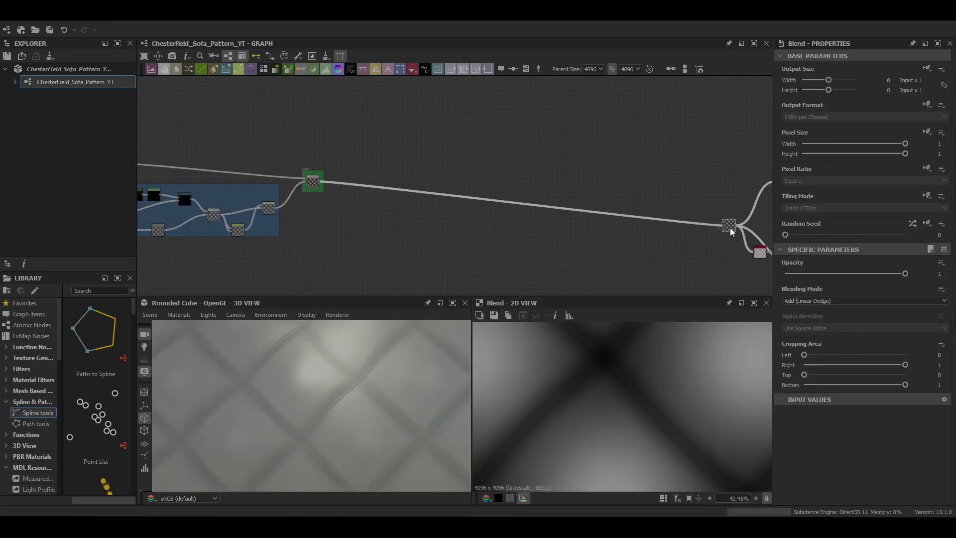
pyautogui.moveTo(342, 440)
pyautogui.mouseDown()
pyautogui.moveTo(331, 438)
pyautogui.moveTo(352, 431)
pyautogui.mouseUp()
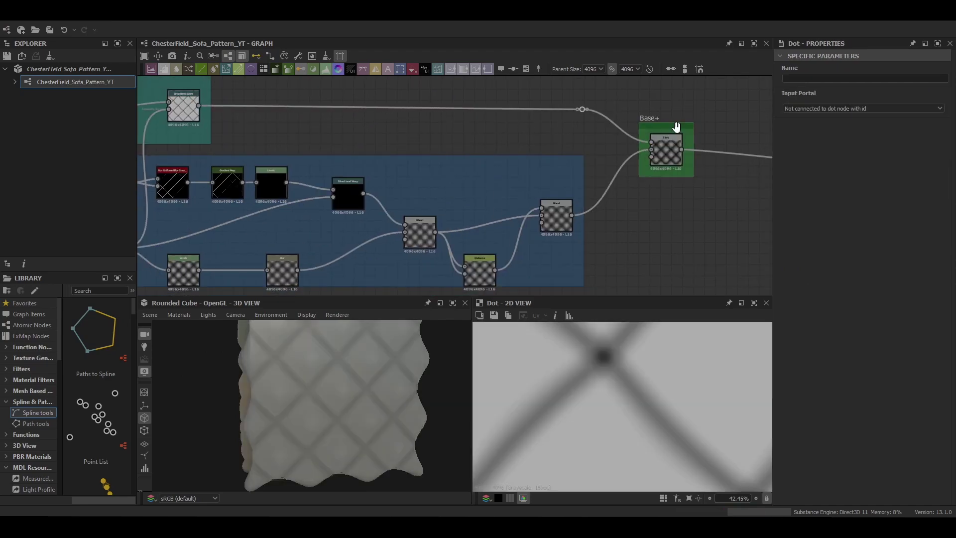
# Copy the Base+ Shape node into the ButtonsBase frame and set the copy's pattern to Hemisphere
pyautogui.scroll(-3, 432, 140)
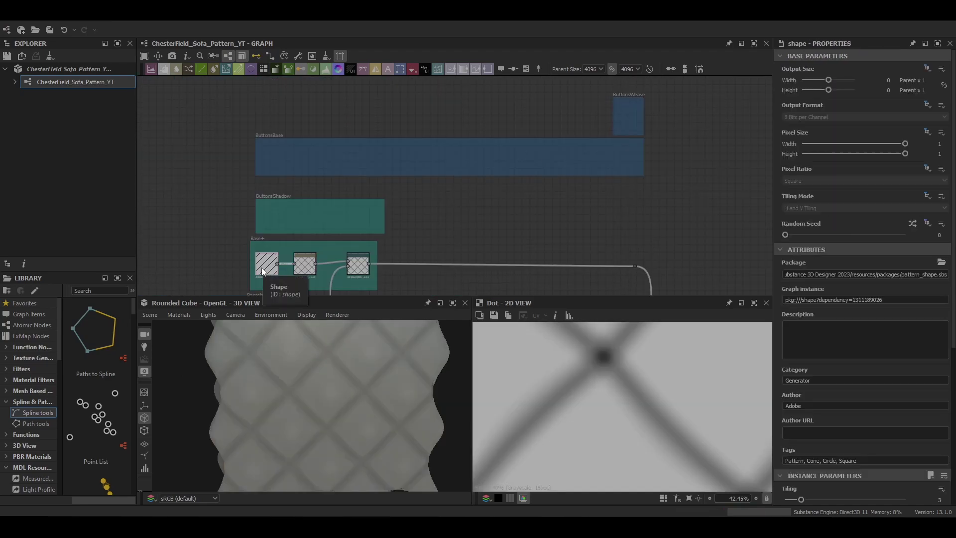
pyautogui.moveTo(453, 192); pyautogui.dragTo(268, 153)
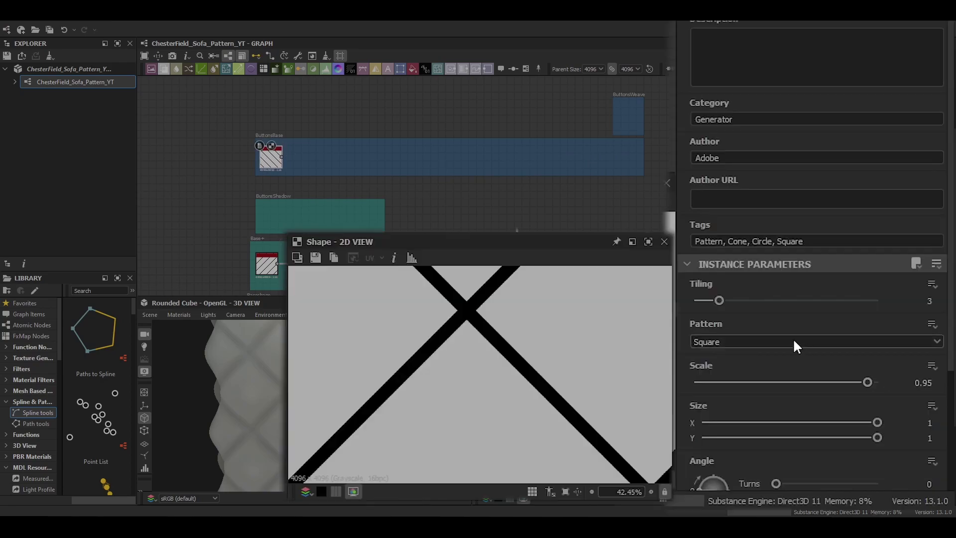
pyautogui.click(793, 341)
pyautogui.scroll(-2, 734, 412)
pyautogui.click(722, 443)
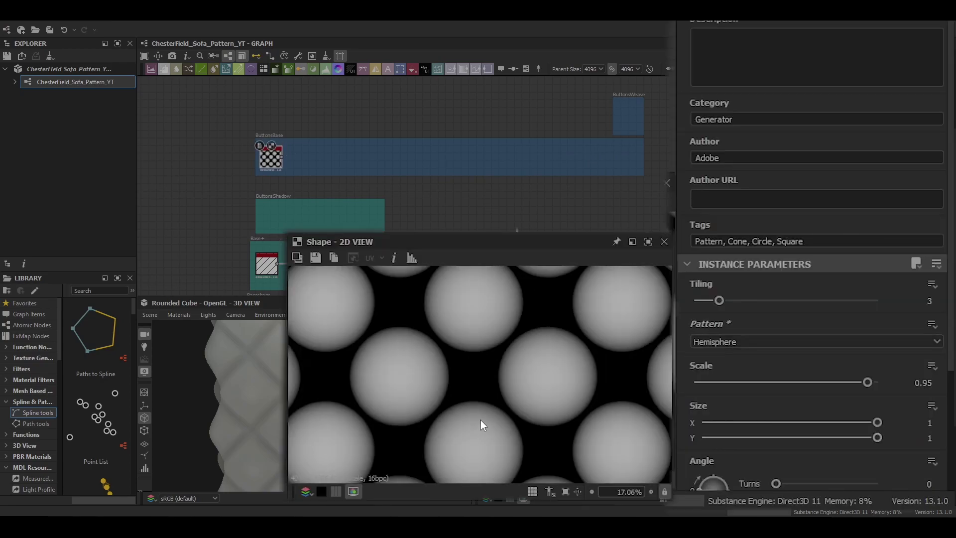
# Reduce the scale of the hemisphere Shape node to 0.19
pyautogui.scroll(-5, 480, 421)
pyautogui.scroll(-2, 797, 308)
pyautogui.moveTo(863, 291); pyautogui.dragTo(730, 294)
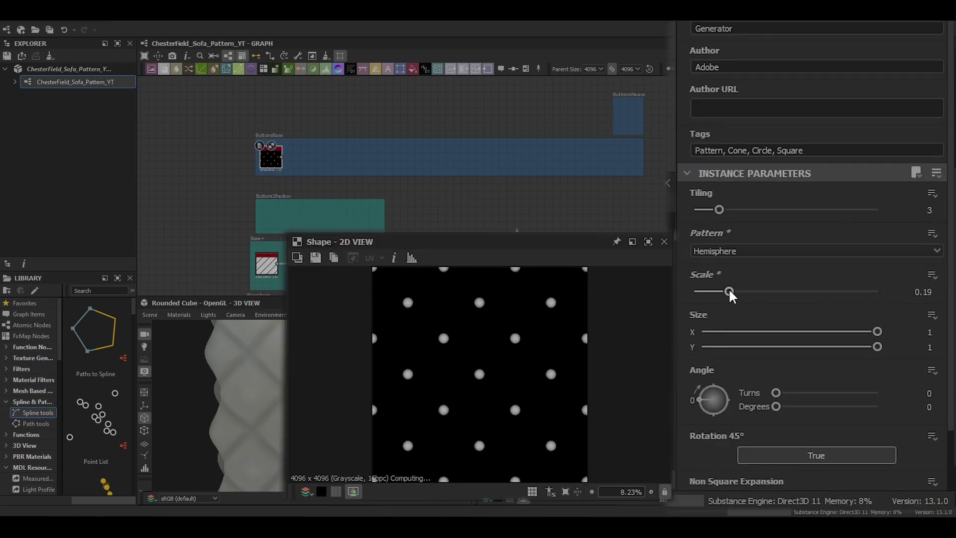
# Set the hemisphere Shape's scale to 0.23 and add an Invert Grayscale node after it in the ButtonsBase frame
pyautogui.scroll(2, 435, 395)
pyautogui.scroll(-1, 436, 395)
pyautogui.scroll(4, 274, 173)
pyautogui.moveTo(277, 173); pyautogui.dragTo(215, 187, button='middle')
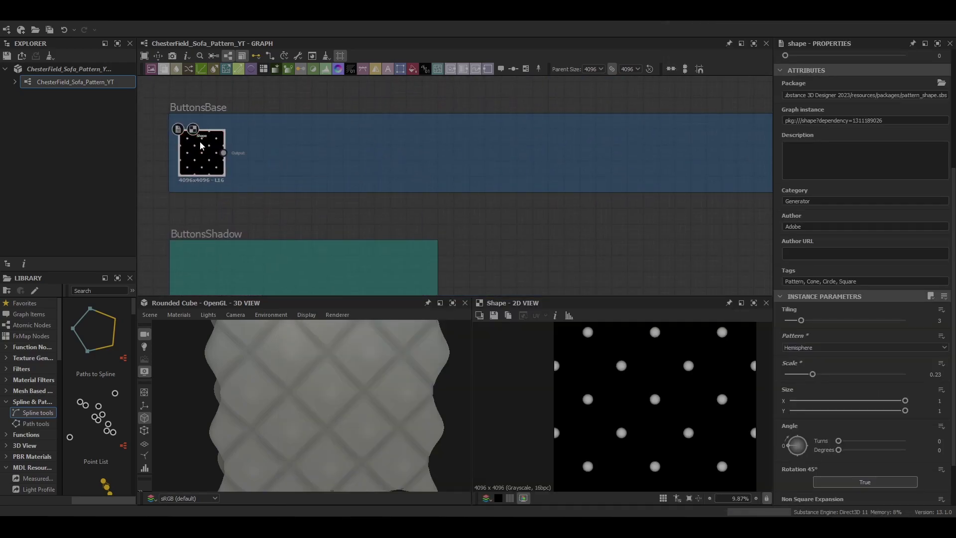
pyautogui.press('space')
pyautogui.write('inv')
pyautogui.press('Return')
pyautogui.moveTo(272, 155); pyautogui.dragTo(306, 128)
pyautogui.scroll(-4, 277, 153)
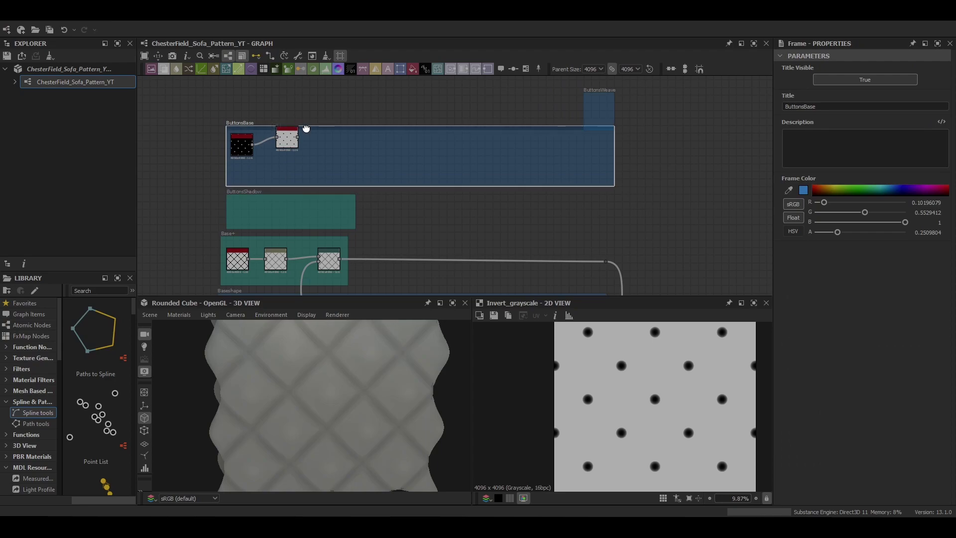
# Add a Levels node connected to the Invert Grayscale output in the ButtonsBase frame
pyautogui.scroll(2, 381, 164)
pyautogui.moveTo(580, 170); pyautogui.dragTo(536, 197, button='middle')
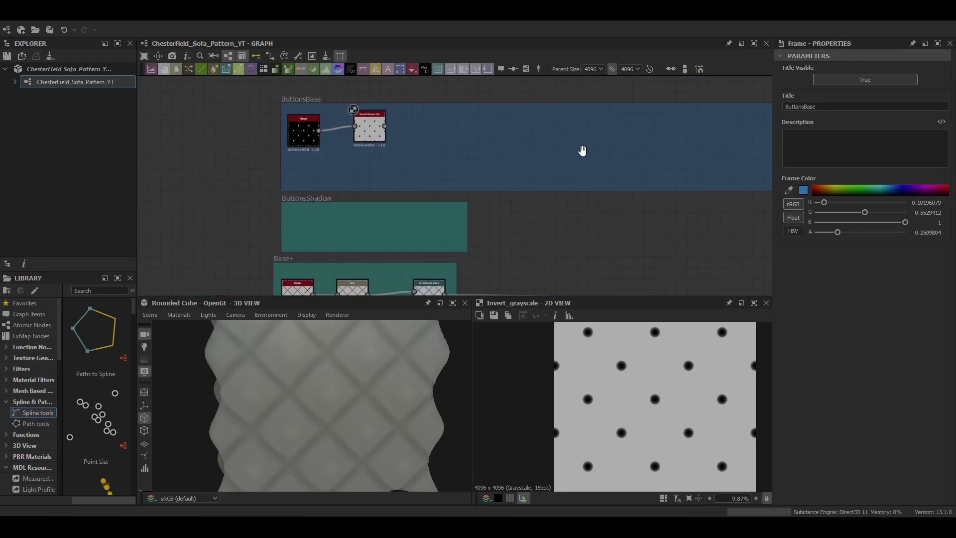
pyautogui.click(369, 124)
pyautogui.press('space')
pyautogui.write('l')
pyautogui.press('Return')
pyautogui.doubleClick(440, 131)
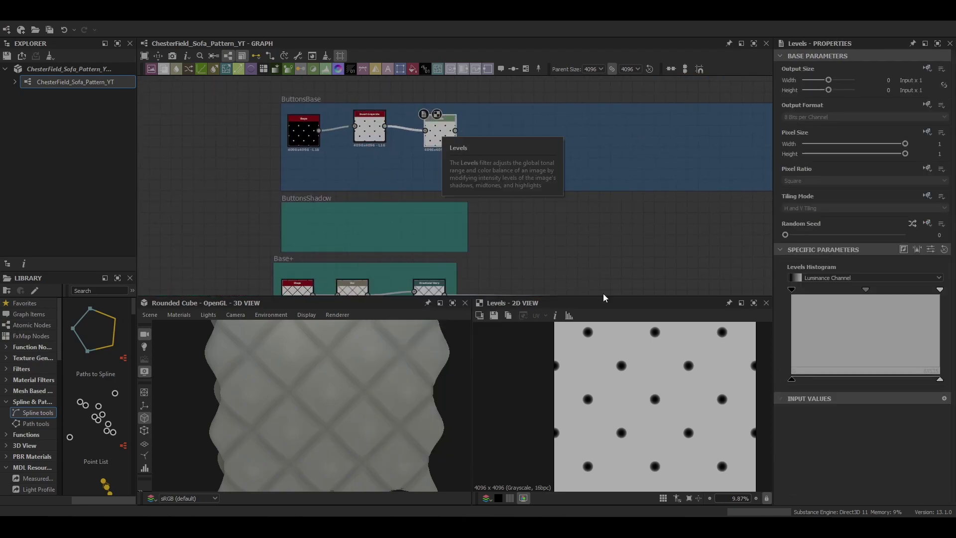
# Raise the black input level of the Levels node almost to the white level to turn the dots into hard-edged black circles
pyautogui.scroll(5, 660, 387)
pyautogui.moveTo(790, 290); pyautogui.dragTo(933, 327)
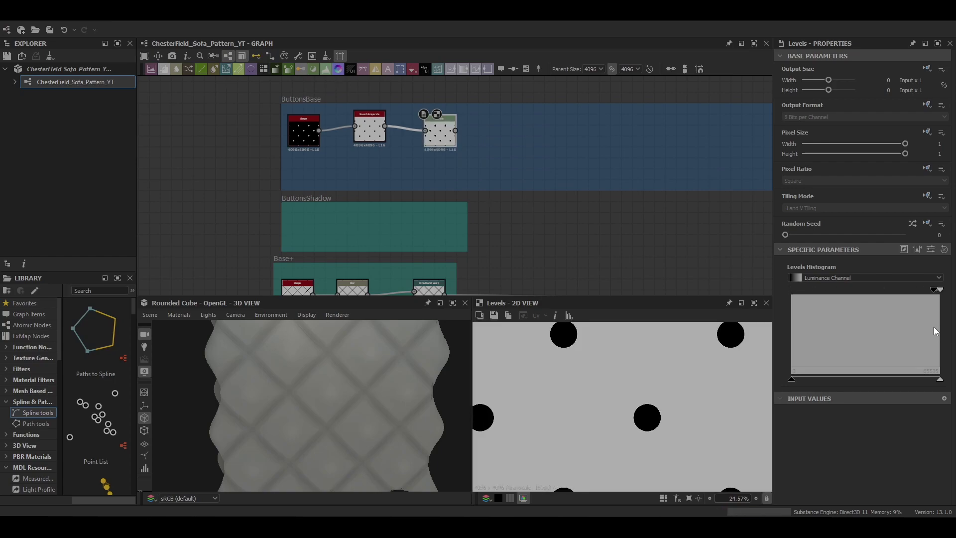
pyautogui.click(931, 250)
pyautogui.click(931, 250)
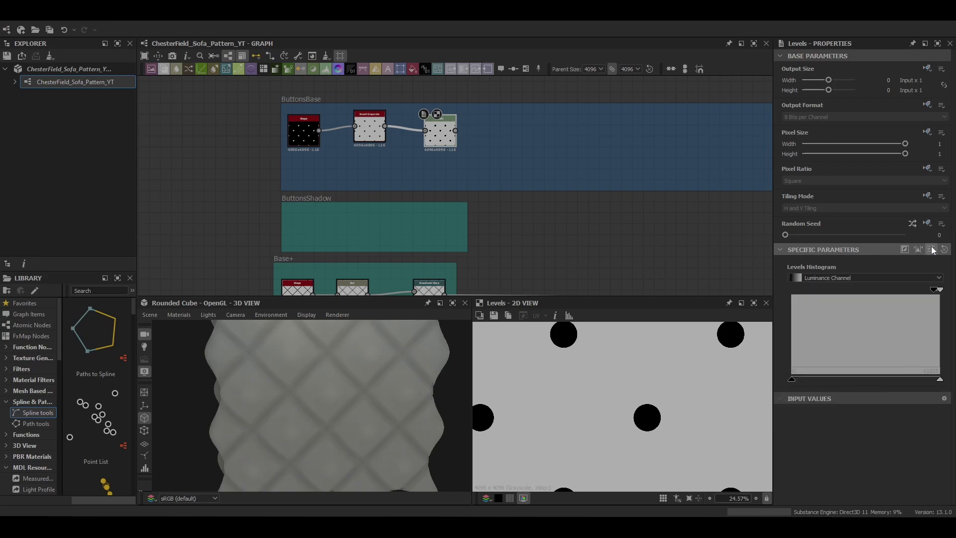
pyautogui.scroll(9, 652, 423)
pyautogui.scroll(-10, 659, 433)
# Add a Blend node in ButtonsBase and feed it the Levels output and, through a dot node, the hemisphere Shape
pyautogui.press('space')
pyautogui.click(498, 167)
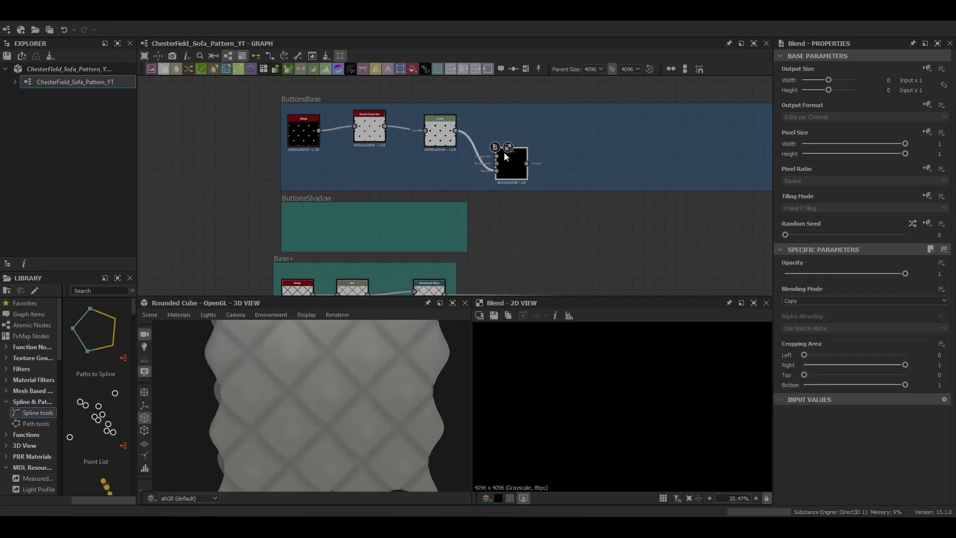
pyautogui.moveTo(504, 151); pyautogui.dragTo(550, 136, button='middle')
pyautogui.keyDown('alt'); pyautogui.moveTo(365, 115); pyautogui.dragTo(542, 148); pyautogui.keyUp('alt')
pyautogui.click(550, 150)
pyautogui.moveTo(550, 149); pyautogui.dragTo(375, 178, button='middle')
pyautogui.doubleClick(215, 137)
pyautogui.doubleClick(355, 134)
pyautogui.doubleClick(214, 133)
pyautogui.doubleClick(356, 148)
pyautogui.scroll(-1, 376, 178)
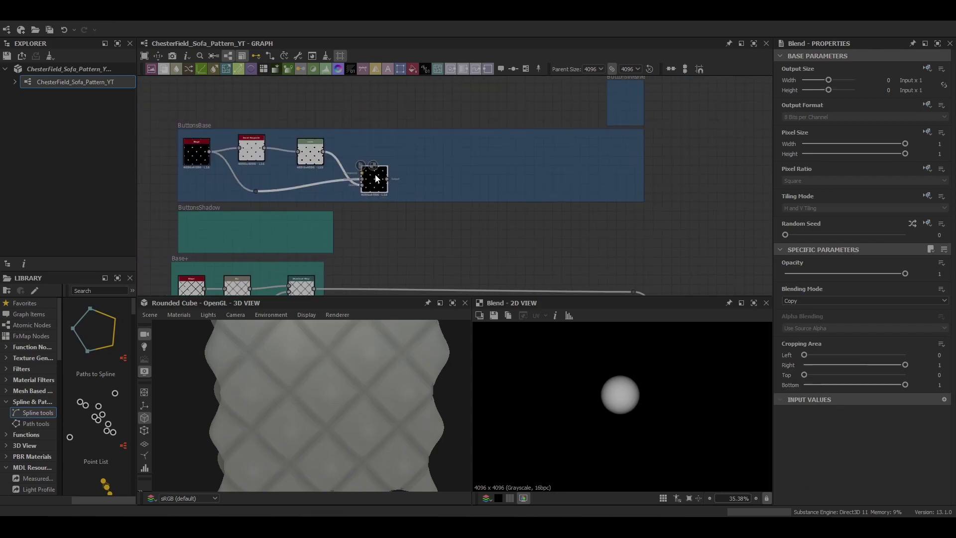
# Add a Transformation 2D node after the ButtonsBase Blend and set its X offset to 0.18
pyautogui.moveTo(435, 186); pyautogui.dragTo(396, 186, button='middle')
pyautogui.press('space')
pyautogui.click(370, 194)
pyautogui.moveTo(370, 187); pyautogui.dragTo(402, 186)
pyautogui.moveTo(846, 412); pyautogui.dragTo(861, 421)
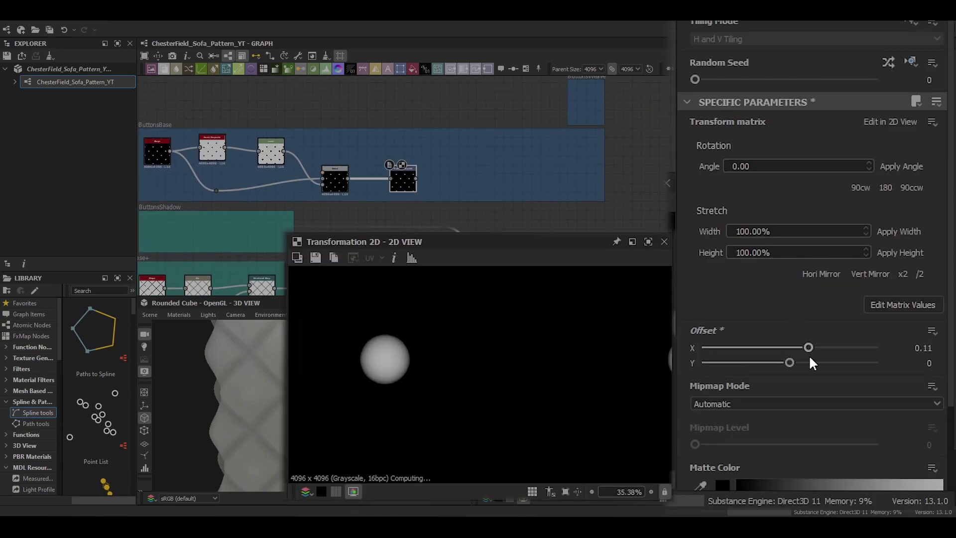
pyautogui.moveTo(810, 357); pyautogui.dragTo(822, 359)
pyautogui.scroll(-10, 498, 399)
pyautogui.click(643, 193)
pyautogui.moveTo(643, 193); pyautogui.dragTo(624, 176, button='middle')
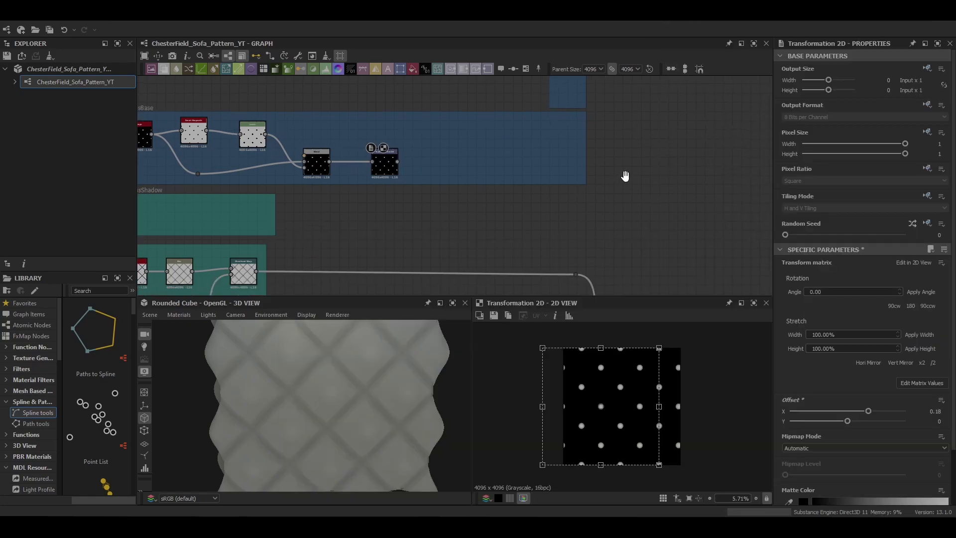
# Narrow the ButtonsBase frame and add a Histogram Scan node beyond it, fed by Transformation 2D, with Position at maximum
pyautogui.moveTo(618, 183); pyautogui.dragTo(471, 164)
pyautogui.press('space')
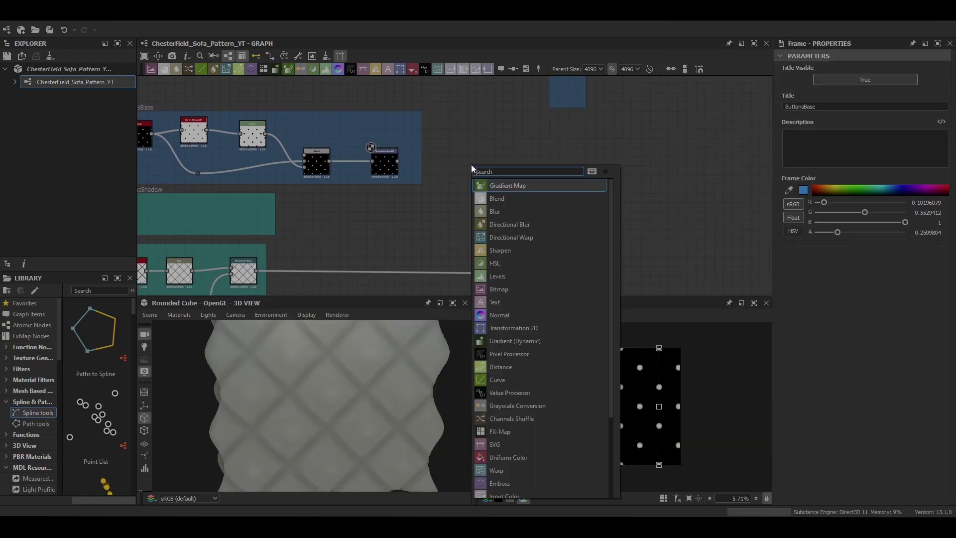
pyautogui.write('his')
pyautogui.press('Down')
pyautogui.press('Return')
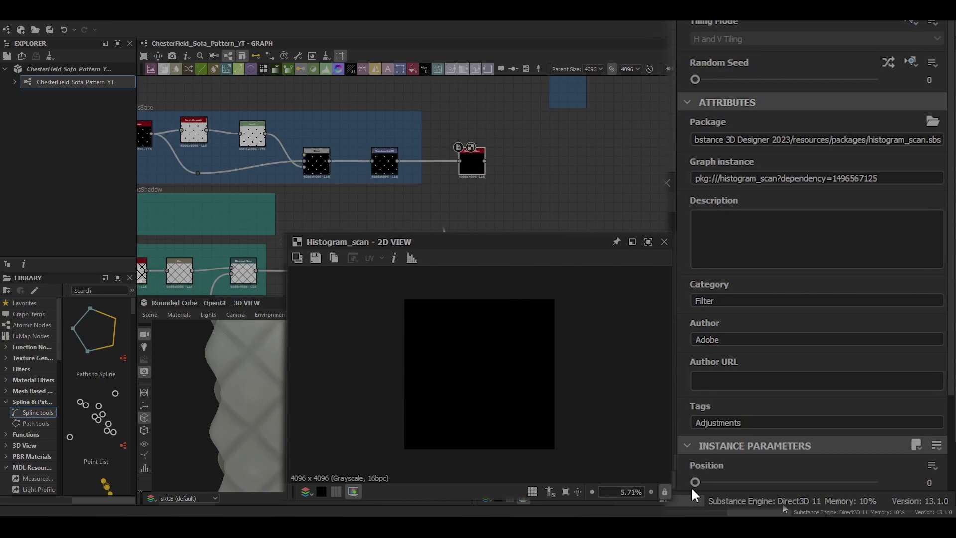
# Enclose the Histogram Scan node in a yellow frame titled ButtonMask
pyautogui.rightClick(502, 179)
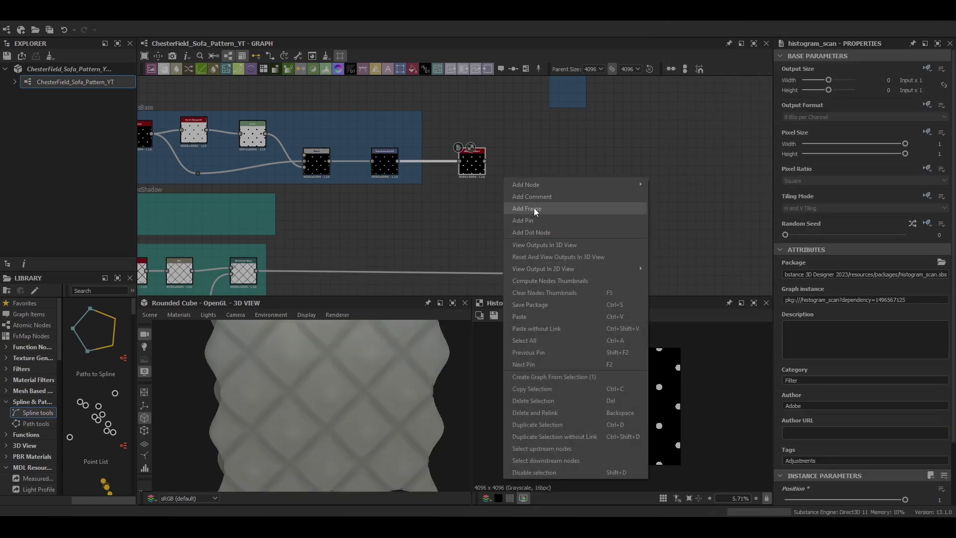
pyautogui.click(534, 208)
pyautogui.write('ButtonMask')
pyautogui.press('Return')
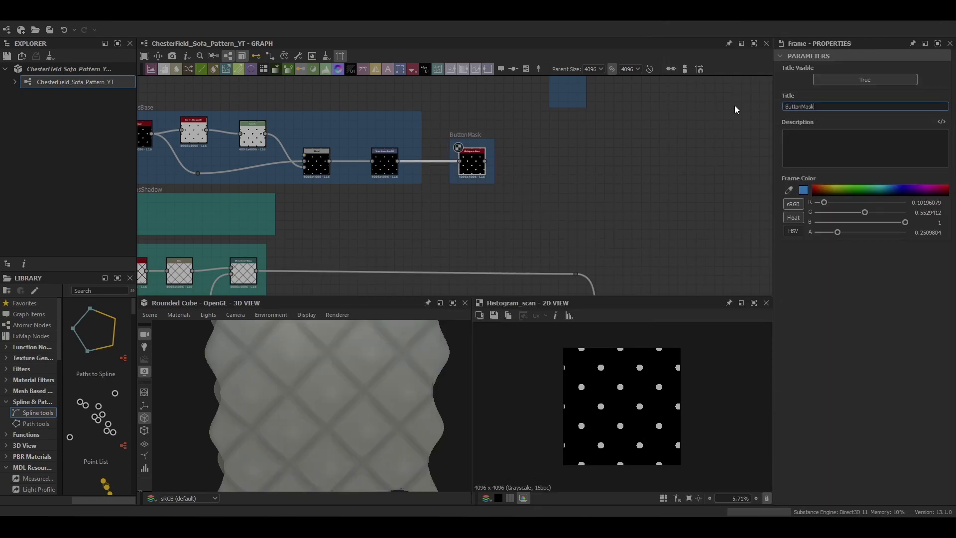
pyautogui.click(834, 189)
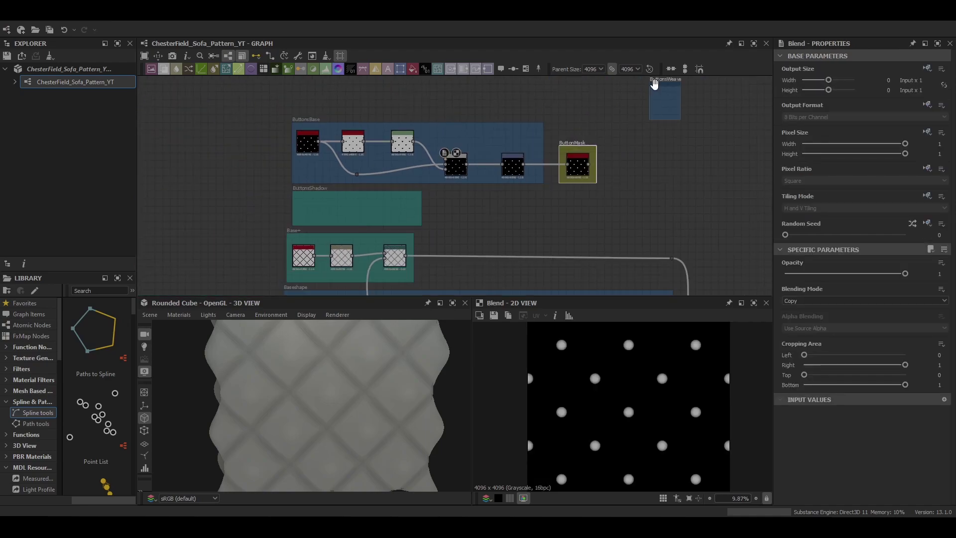
# Add a Weave Generator node inside the ButtonsWeave frame
pyautogui.moveTo(654, 83); pyautogui.dragTo(564, 174)
pyautogui.press('space')
pyautogui.write('weave')
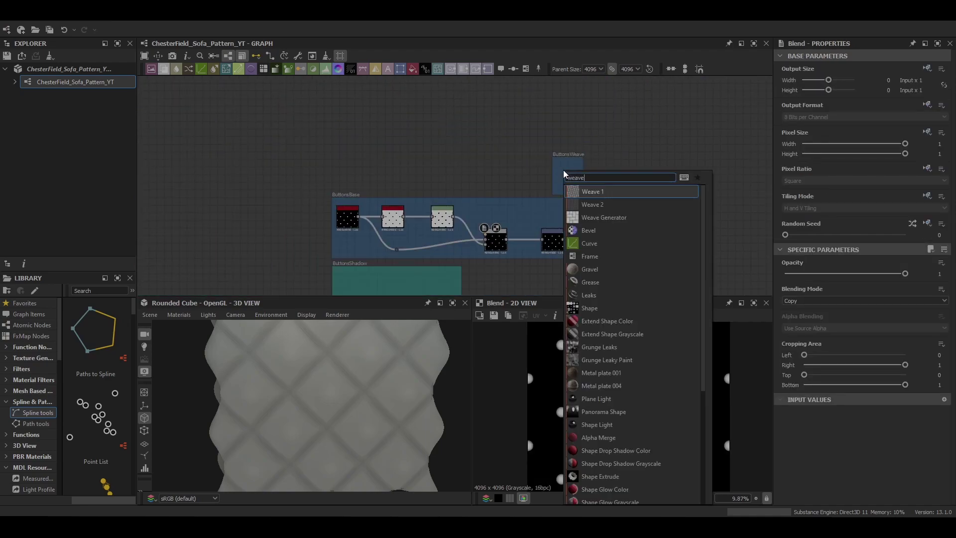
pyautogui.click(600, 219)
pyautogui.doubleClick(566, 178)
# Set the Weave Generator to Tile X 30, Tile Y 30, Weave 8, Gap X 0.52 and Gap Y 0.72
pyautogui.scroll(-3, 842, 310)
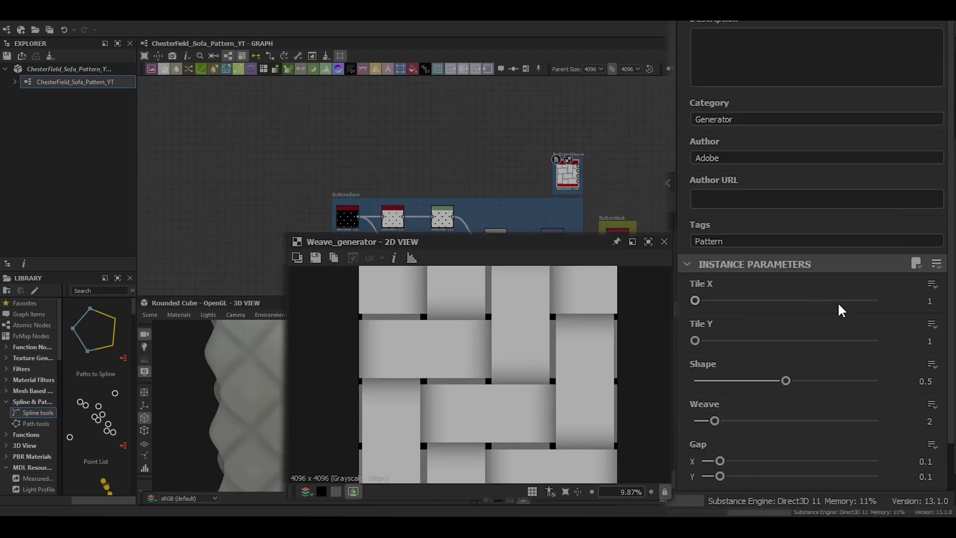
pyautogui.write('30')
pyautogui.press('Tab')
pyautogui.write('30')
pyautogui.press('Return')
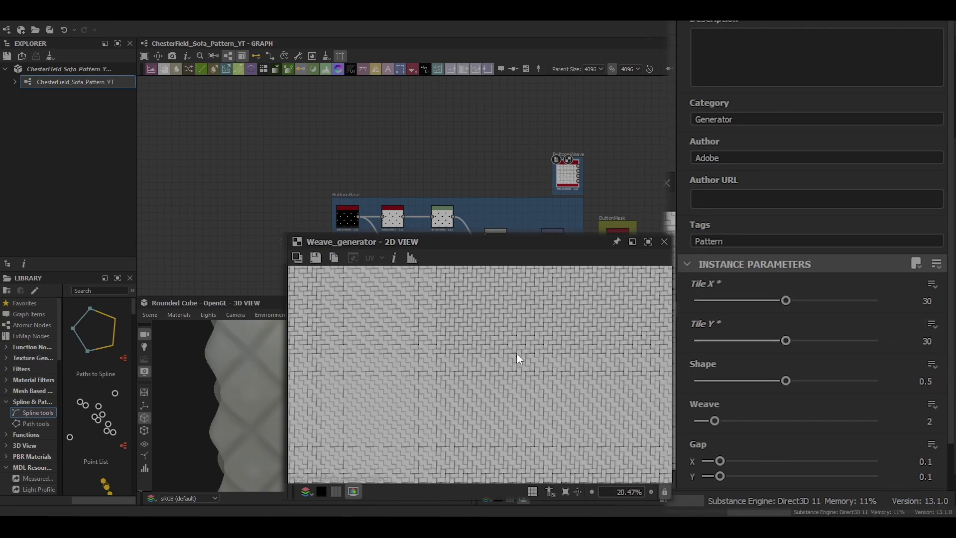
pyautogui.scroll(-1, 516, 353)
pyautogui.scroll(-1, 704, 383)
pyautogui.moveTo(715, 358); pyautogui.dragTo(836, 358)
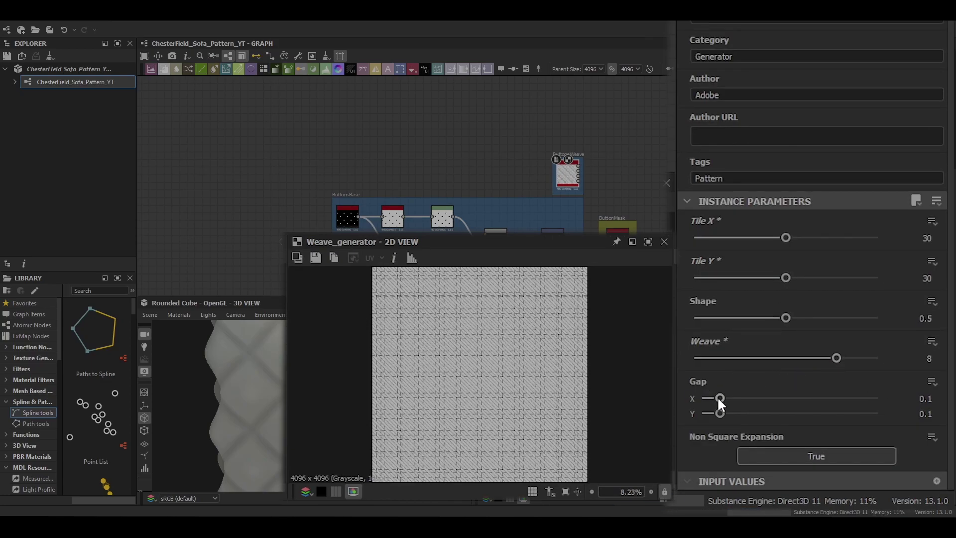
pyautogui.moveTo(719, 399); pyautogui.dragTo(828, 413)
pyautogui.scroll(10, 516, 373)
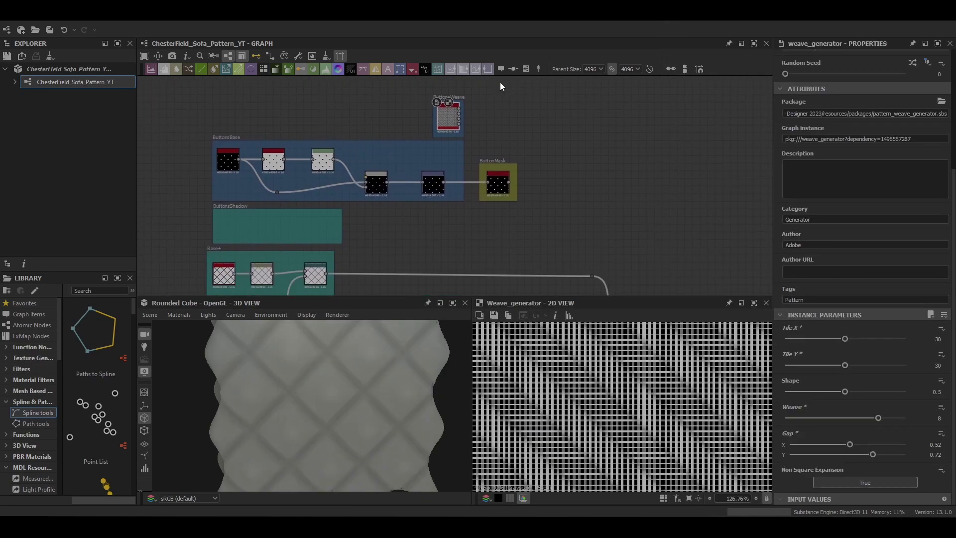
# Add a Blend node near ButtonMask and connect the weave, the transformed buttons and the button mask to it
pyautogui.press('space')
pyautogui.click(535, 241)
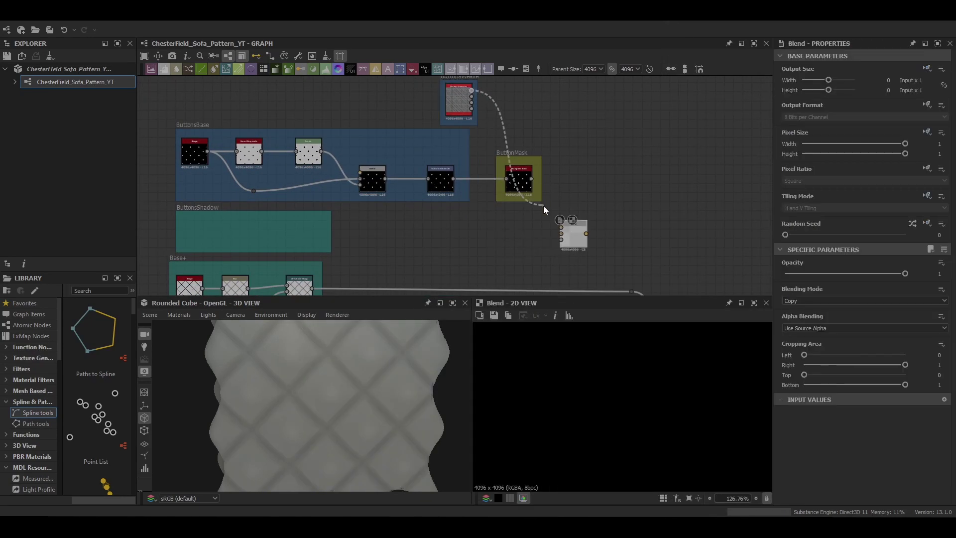
pyautogui.moveTo(542, 205); pyautogui.dragTo(561, 240)
pyautogui.scroll(-16, 627, 388)
pyautogui.moveTo(583, 237); pyautogui.dragTo(576, 147, button='middle')
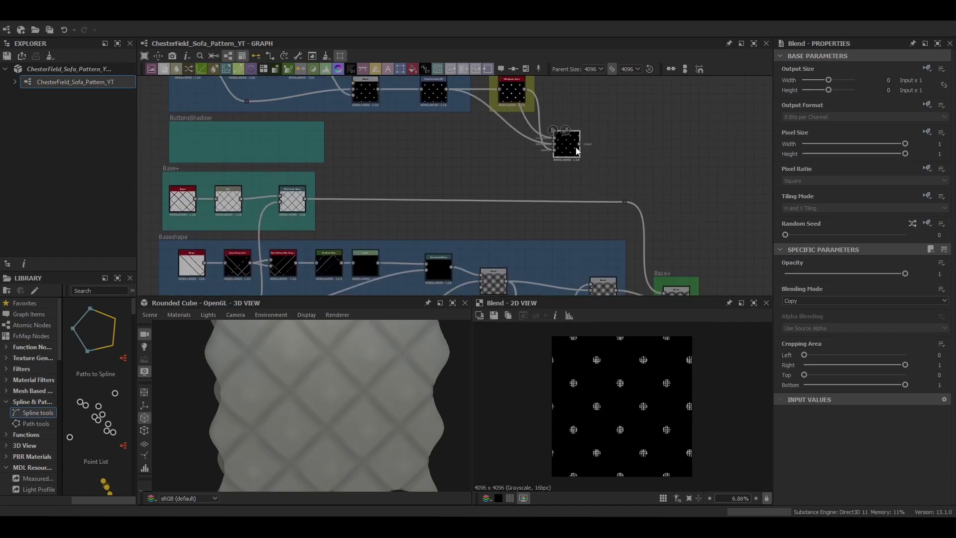
# Lower the opacity of the Blend node combining buttons and weave to about 0.01
pyautogui.scroll(16, 621, 385)
pyautogui.moveTo(624, 360); pyautogui.dragTo(632, 429, button='middle')
pyautogui.scroll(3, 632, 429)
pyautogui.scroll(-5, 632, 430)
pyautogui.moveTo(467, 125); pyautogui.dragTo(531, 202, button='middle')
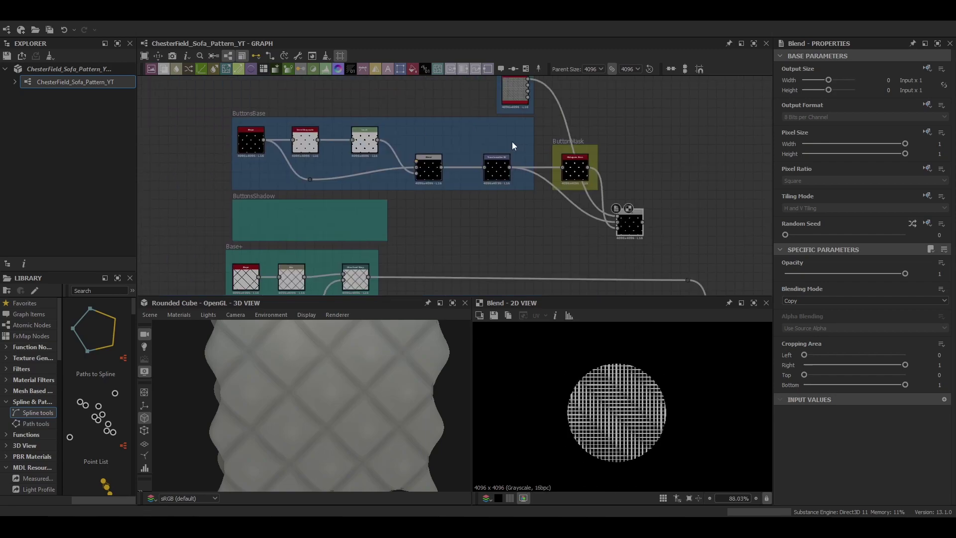
pyautogui.doubleClick(498, 169)
pyautogui.doubleClick(626, 223)
pyautogui.moveTo(905, 274); pyautogui.dragTo(786, 274)
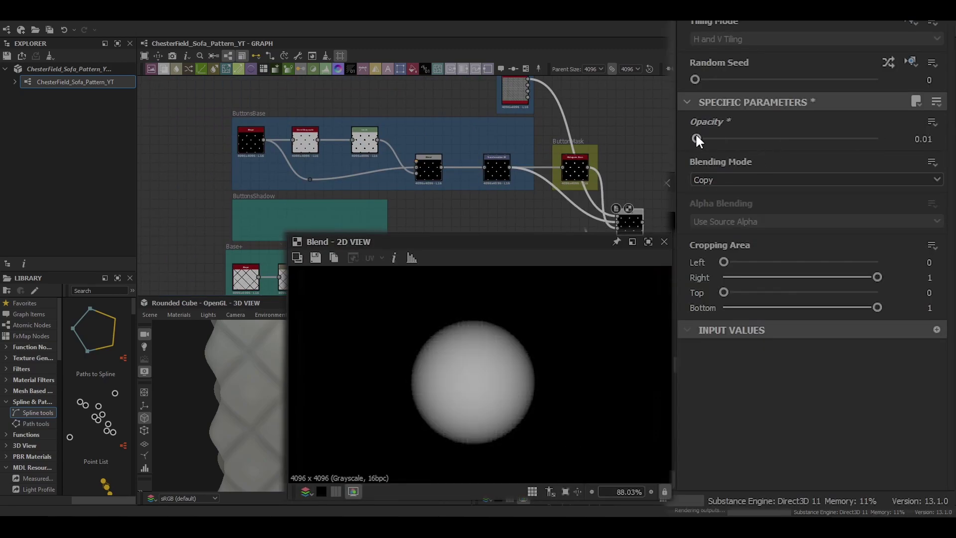
pyautogui.scroll(4, 433, 378)
pyautogui.moveTo(697, 139)
pyautogui.mouseDown()
pyautogui.moveTo(710, 139)
pyautogui.moveTo(698, 141)
pyautogui.mouseUp()
pyautogui.scroll(-13, 434, 419)
# Enclose the weave Blend node in a green frame titled Button+Weave and place it below the ButtonMask frame
pyautogui.scroll(-3, 540, 97)
pyautogui.rightClick(619, 174)
pyautogui.click(642, 205)
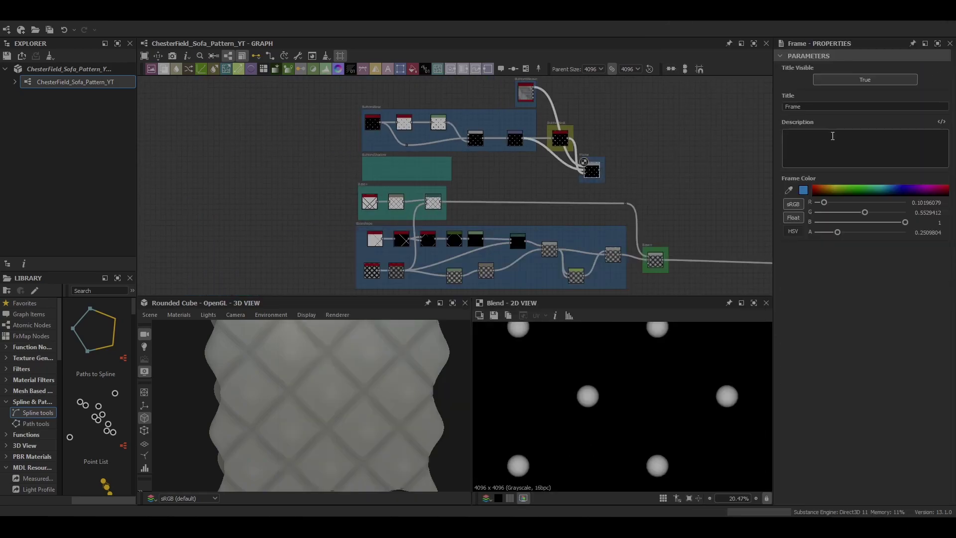
pyautogui.click(860, 189)
pyautogui.scroll(4, 601, 189)
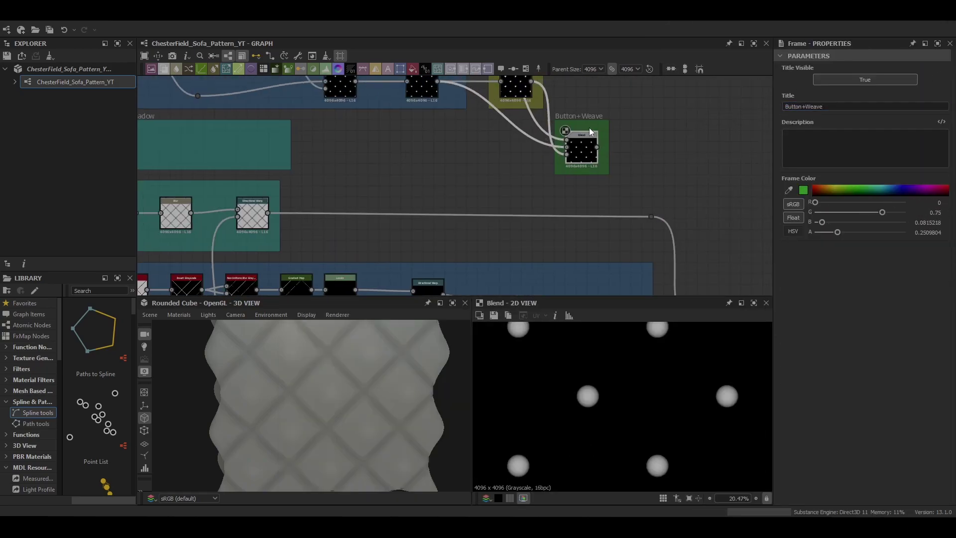
pyautogui.moveTo(589, 128); pyautogui.dragTo(521, 154)
# Add a Height Blend node on the output link of the framed Base+ Blend node
pyautogui.moveTo(535, 134); pyautogui.dragTo(548, 179, button='middle')
pyautogui.scroll(-2, 573, 183)
pyautogui.moveTo(627, 188); pyautogui.dragTo(384, 82, button='middle')
pyautogui.rightClick(491, 211)
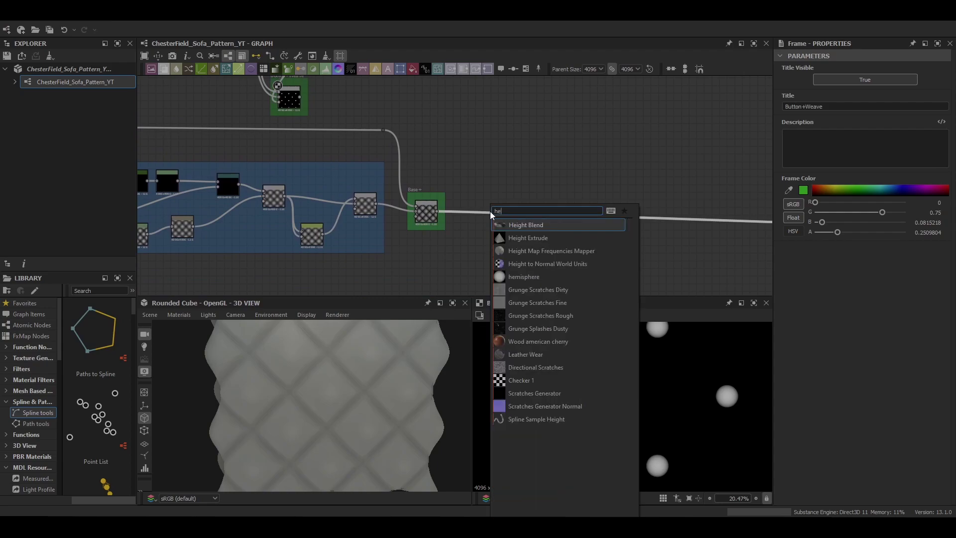
pyautogui.click(512, 225)
# Enclose the Height Blend node in a frame titled Button+ and match its colour to the green Base+ frame
pyautogui.rightClick(514, 246)
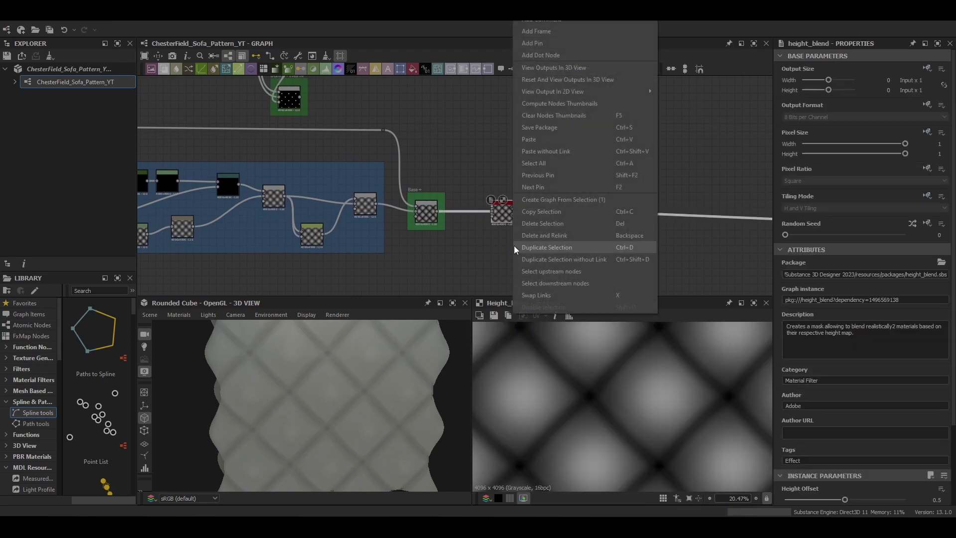
pyautogui.click(539, 35)
pyautogui.doubleClick(811, 108)
pyautogui.click(853, 185)
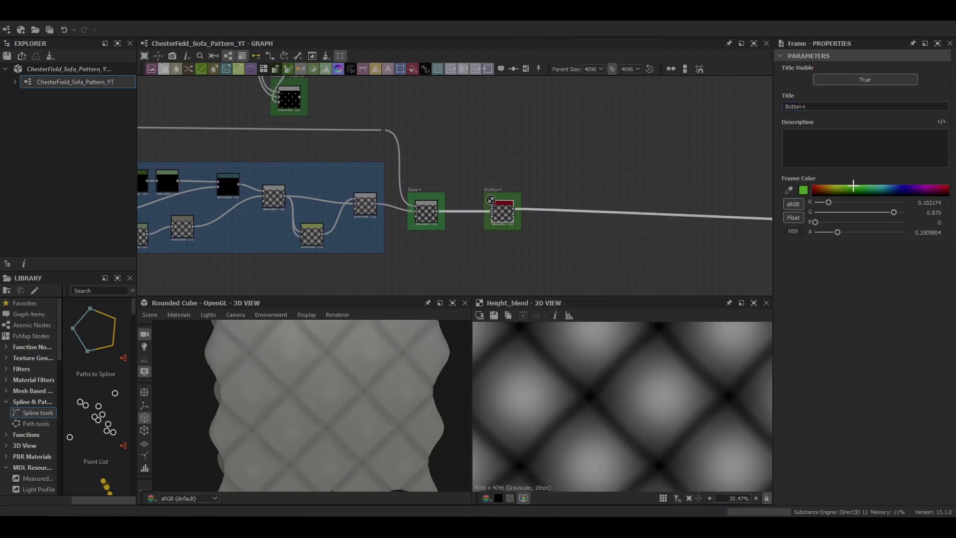
pyautogui.click(425, 195)
# Connect the ButtonMask and Button+Weave outputs to the Height Blend node
pyautogui.scroll(5, 503, 205)
pyautogui.scroll(-4, 452, 180)
pyautogui.moveTo(453, 180); pyautogui.dragTo(515, 233, button='middle')
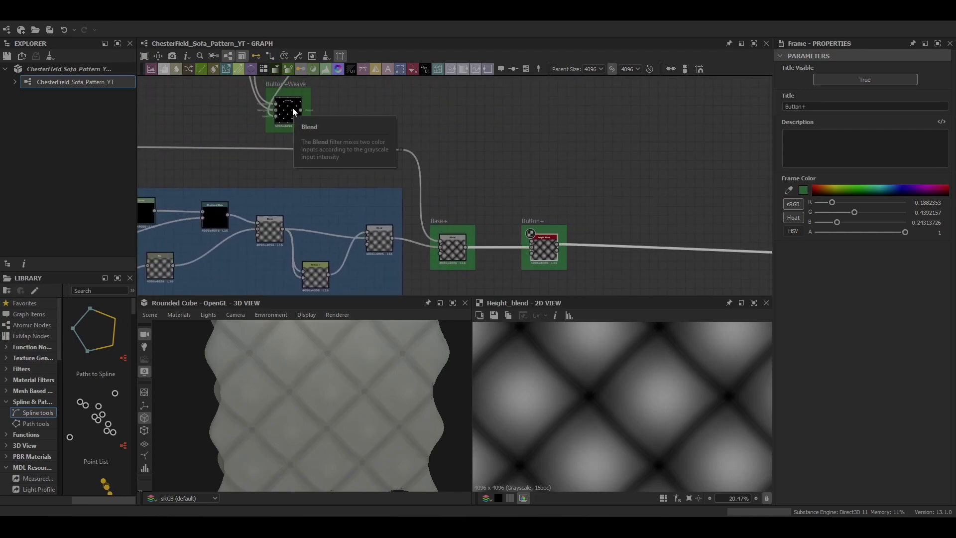
pyautogui.moveTo(328, 86); pyautogui.dragTo(357, 134, button='middle')
pyautogui.scroll(-2, 357, 134)
pyautogui.moveTo(394, 162)
pyautogui.mouseDown(button='middle')
pyautogui.moveTo(393, 136)
pyautogui.moveTo(388, 155)
pyautogui.mouseUp(button='middle')
pyautogui.moveTo(329, 93); pyautogui.dragTo(490, 245)
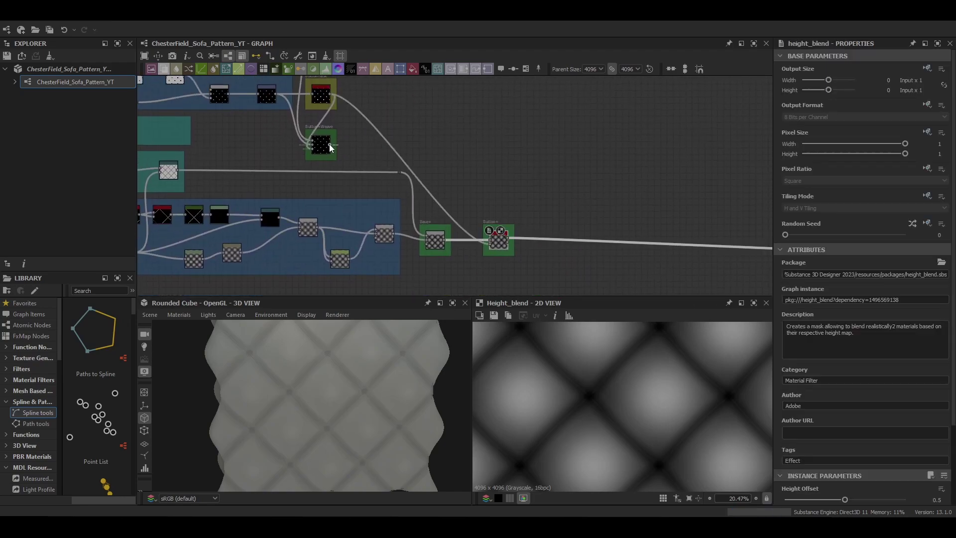
pyautogui.moveTo(329, 145); pyautogui.dragTo(491, 236)
# Set the Height Blend's Height Offset to 0.16 and its Contrast to 0.79
pyautogui.scroll(2, 497, 239)
pyautogui.scroll(2, 496, 238)
pyautogui.scroll(-5, 838, 294)
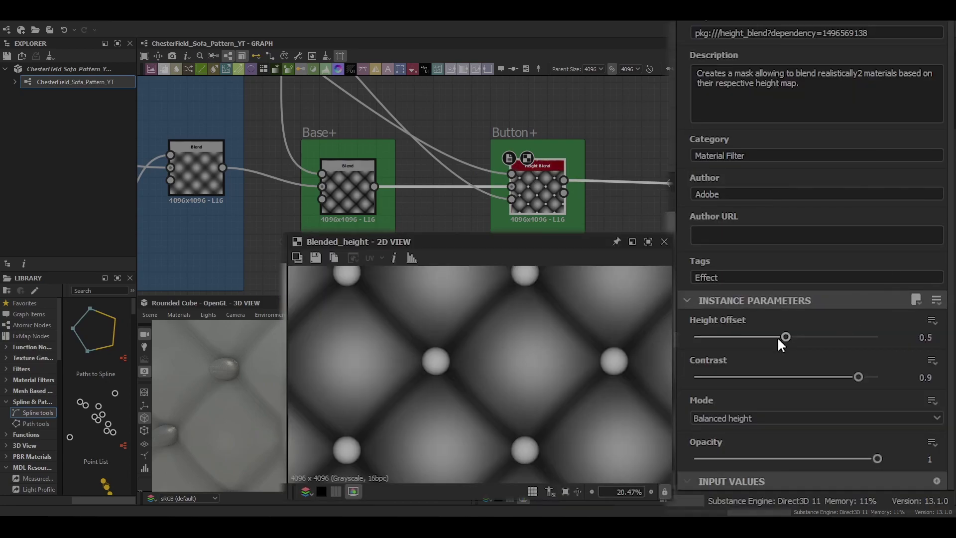
pyautogui.moveTo(777, 337); pyautogui.dragTo(724, 336)
pyautogui.moveTo(858, 377); pyautogui.dragTo(839, 381)
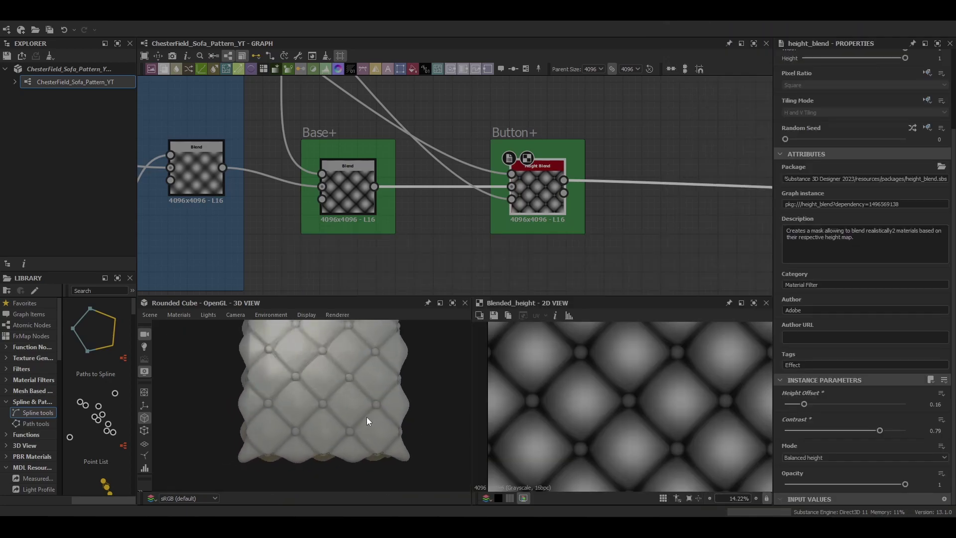
pyautogui.scroll(4, 366, 416)
pyautogui.scroll(-3, 422, 172)
# Copy the hemisphere Shape node from ButtonsBase into the ButtonsShadow frame and preview the copy
pyautogui.moveTo(422, 172); pyautogui.dragTo(614, 248, button='middle')
pyautogui.scroll(-4, 614, 248)
pyautogui.scroll(4, 272, 148)
pyautogui.moveTo(360, 100); pyautogui.dragTo(360, 129, button='middle')
pyautogui.click(359, 104)
pyautogui.hotkey('ctrl', 'c')
pyautogui.hotkey('ctrl', 'v')
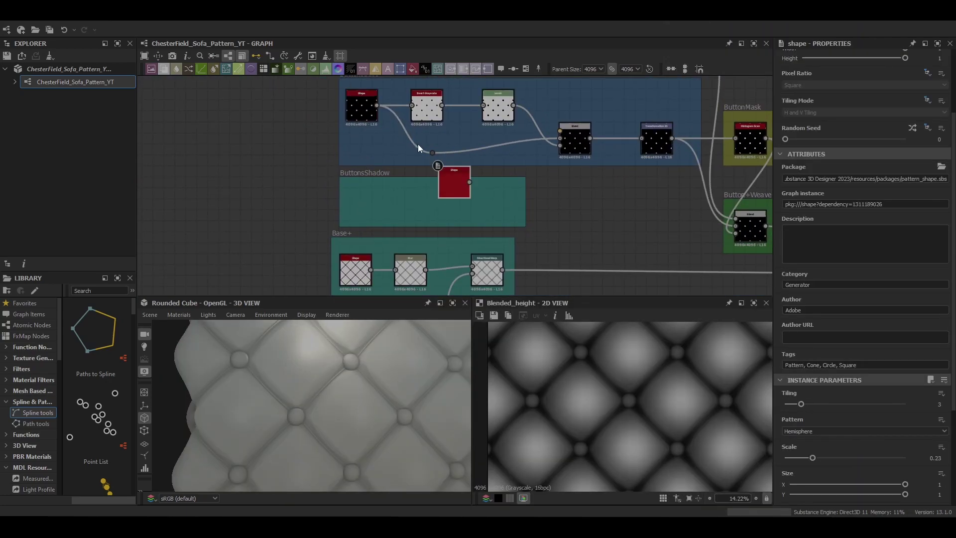
pyautogui.moveTo(452, 181); pyautogui.dragTo(358, 197)
pyautogui.doubleClick(358, 197)
pyautogui.scroll(-5, 864, 442)
pyautogui.press('f')
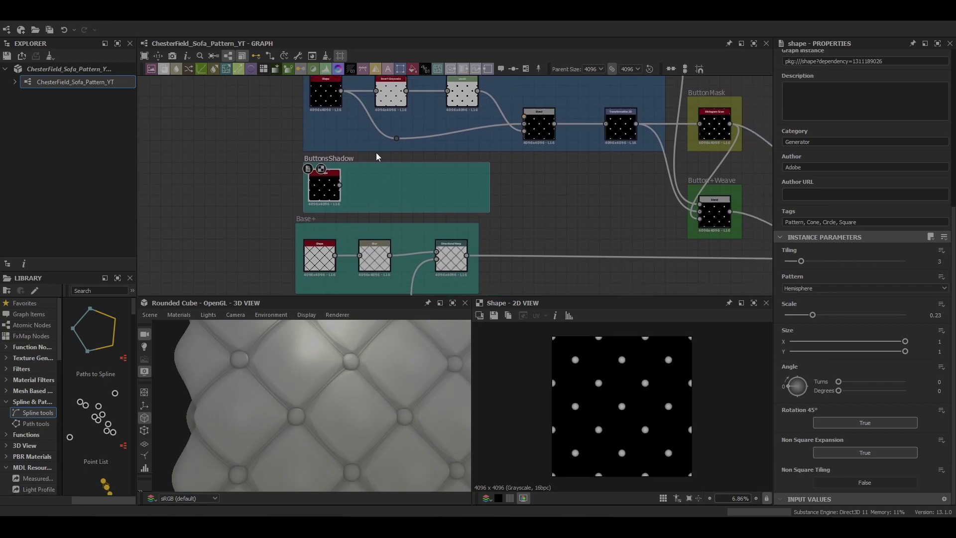
# Add an Ambient Occlusion (HBAO) node to the ButtonsShadow frame, fed by the hemisphere Shape node
pyautogui.press('space')
pyautogui.write('am')
pyautogui.press('BackSpace')
pyautogui.write('mb')
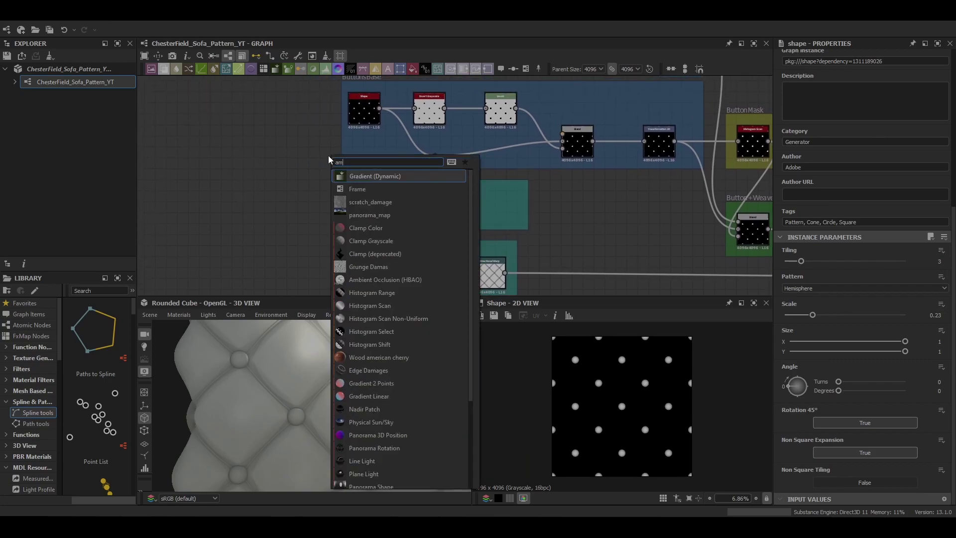
pyautogui.press('Return')
pyautogui.doubleClick(329, 156)
pyautogui.moveTo(328, 156); pyautogui.dragTo(398, 207)
pyautogui.moveTo(405, 209); pyautogui.dragTo(399, 203)
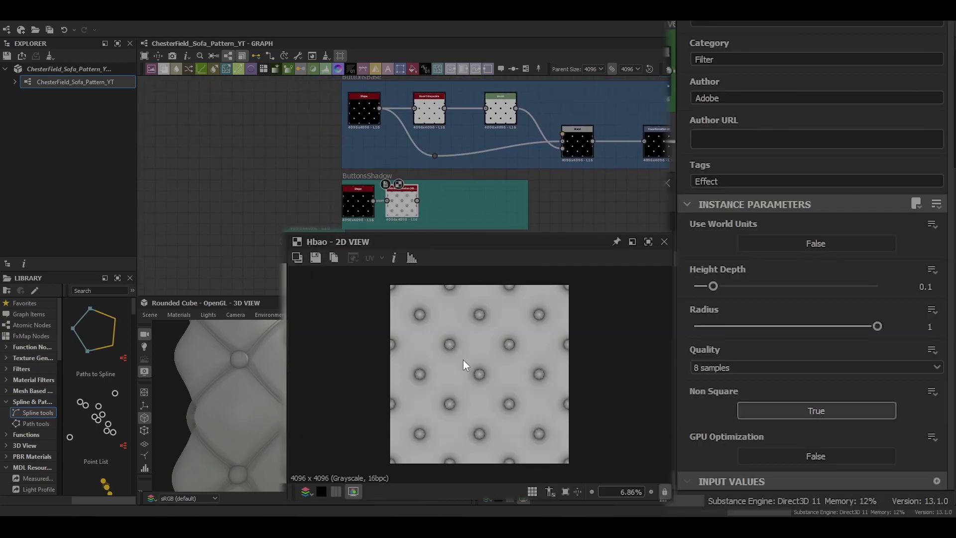
# Set the HBAO node's Height Depth to 0.15, Radius to 0.06 and Quality to 16 samples
pyautogui.moveTo(715, 326); pyautogui.dragTo(764, 327)
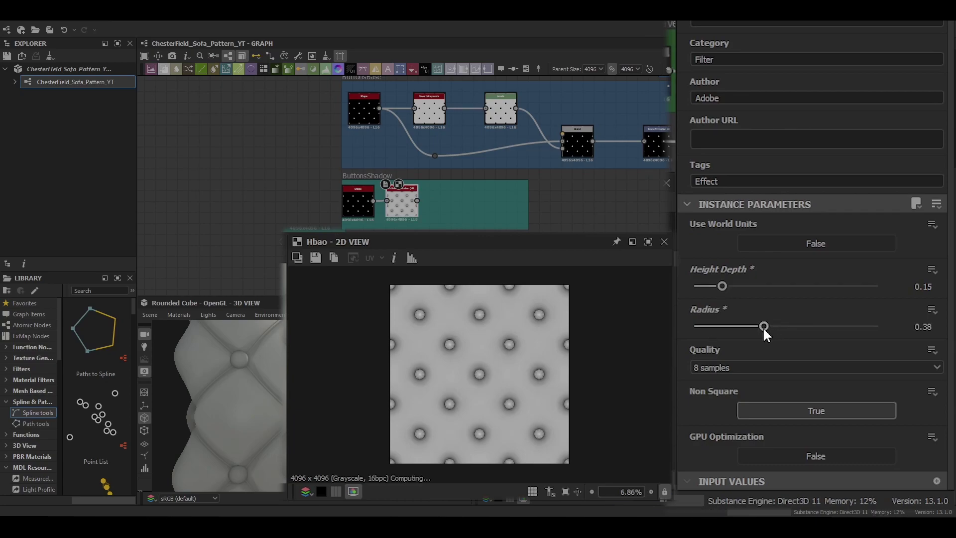
pyautogui.moveTo(703, 327); pyautogui.dragTo(706, 327)
pyautogui.scroll(6, 476, 369)
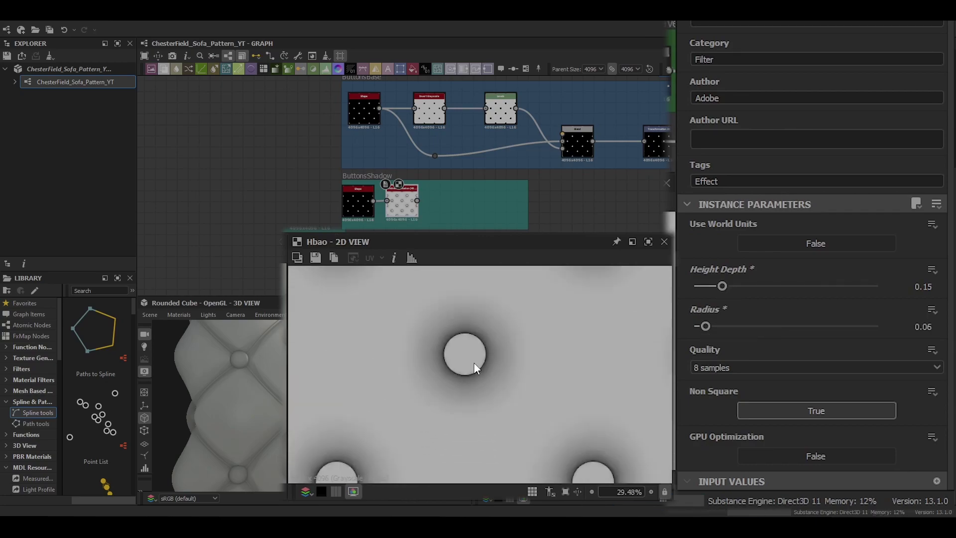
pyautogui.click(725, 369)
pyautogui.click(710, 398)
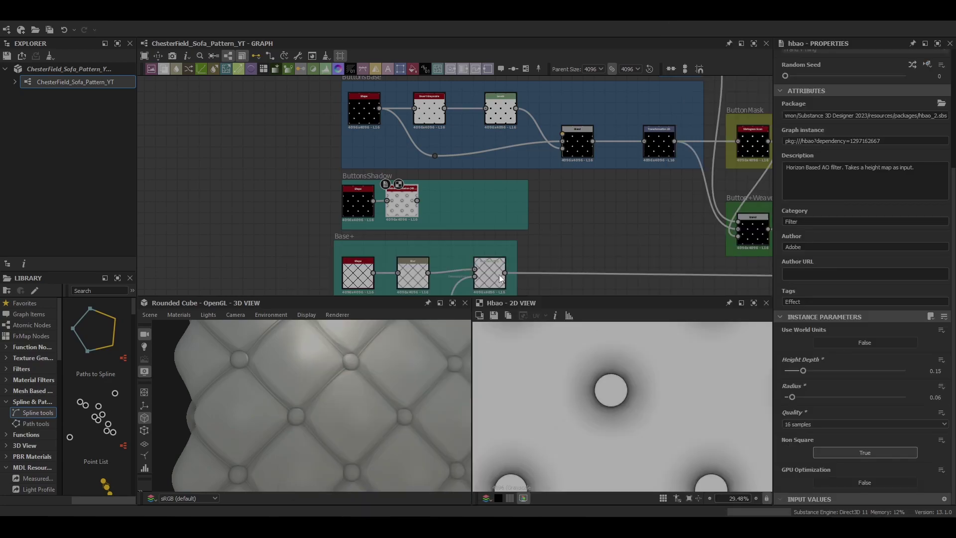
# Add a Blend node in ButtonsShadow, connect the HBAO and Shape outputs to it, and route the Shape link above through a dot
pyautogui.moveTo(498, 274); pyautogui.dragTo(503, 241, button='middle')
pyautogui.click(467, 173)
pyautogui.press('space')
pyautogui.click(508, 198)
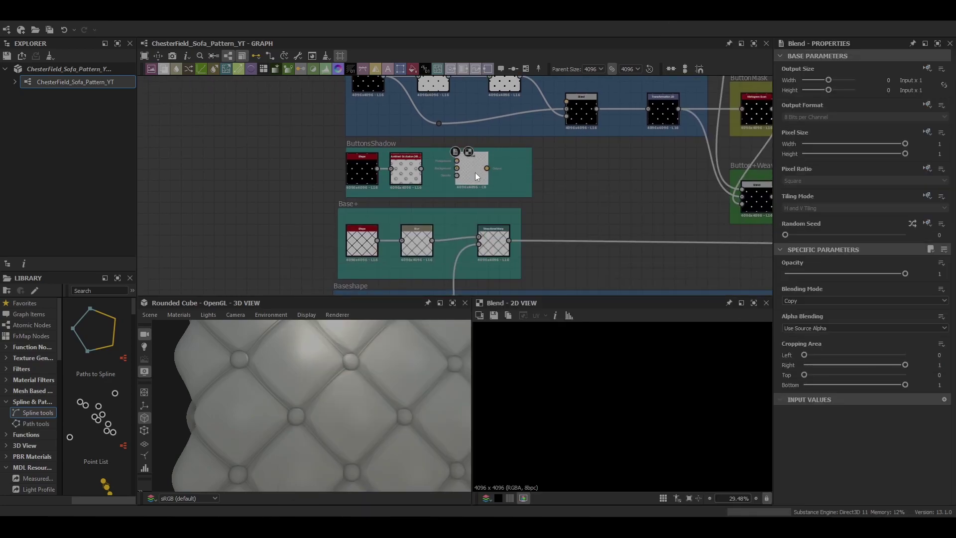
pyautogui.moveTo(421, 169); pyautogui.dragTo(451, 161)
pyautogui.keyDown('alt'); pyautogui.moveTo(435, 161); pyautogui.dragTo(392, 143); pyautogui.keyUp('alt')
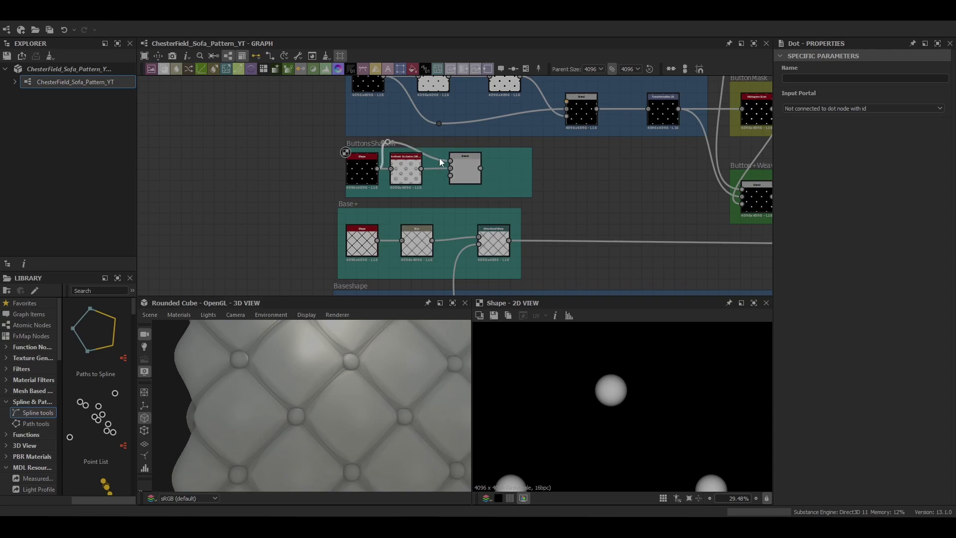
# Set the ButtonsShadow Blend node's mode to Add (Linear Dodge) and check the result around a button
pyautogui.doubleClick(470, 158)
pyautogui.click(758, 178)
pyautogui.click(757, 201)
pyautogui.scroll(3, 557, 381)
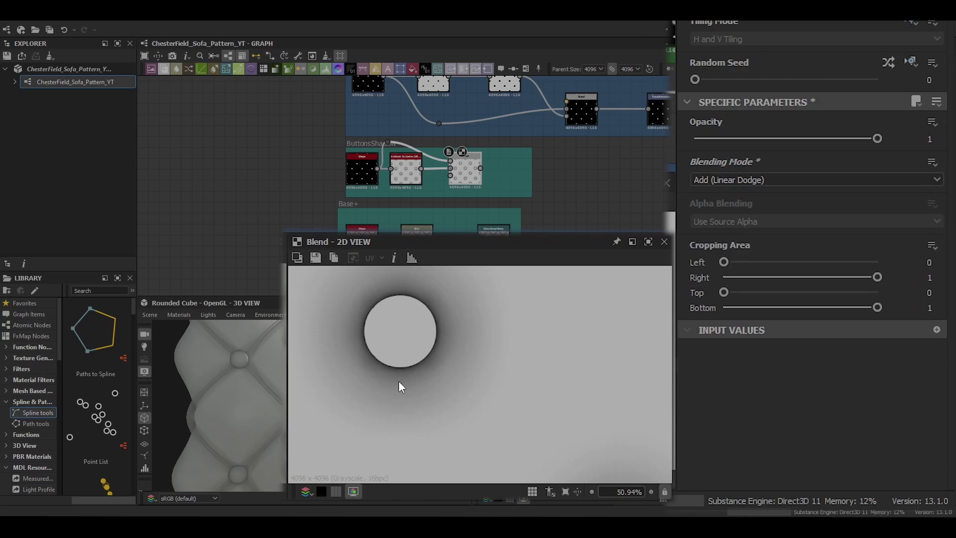
# Insert a Blend node after the Button+ Height Blend and enclose it in a green frame
pyautogui.moveTo(697, 182); pyautogui.dragTo(617, 182, button='middle')
pyautogui.click(585, 119)
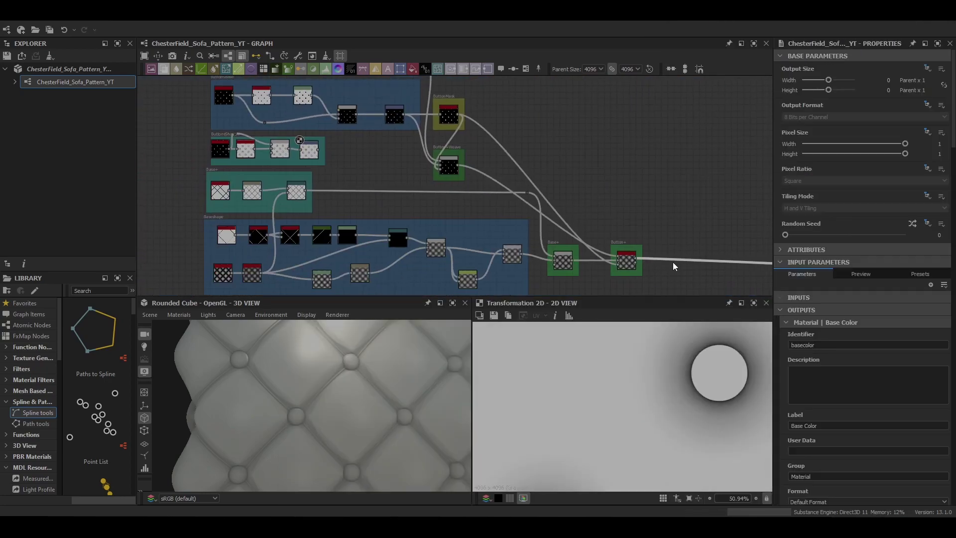
pyautogui.scroll(4, 693, 261)
pyautogui.moveTo(601, 331); pyautogui.dragTo(600, 333)
pyautogui.rightClick(683, 259)
pyautogui.click(715, 31)
pyautogui.click(858, 191)
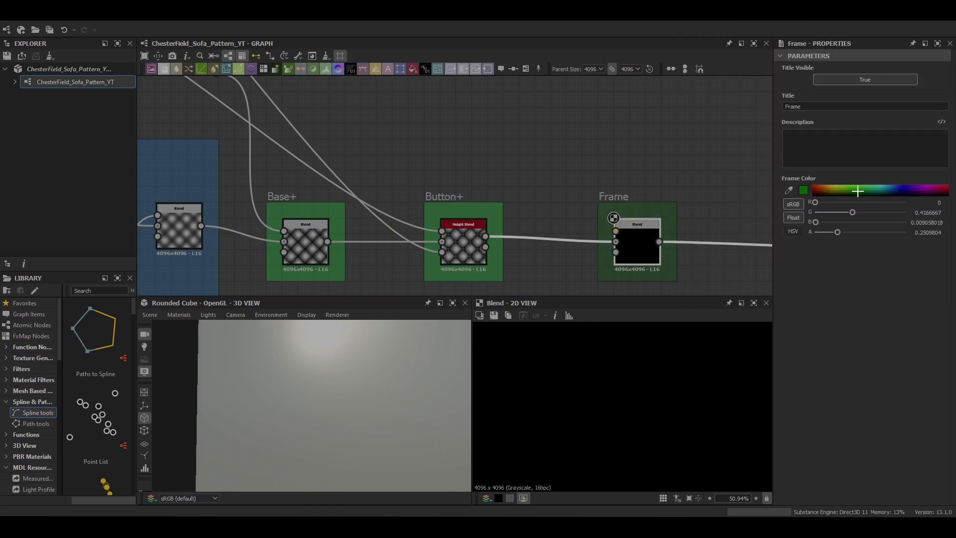
pyautogui.moveTo(854, 187); pyautogui.dragTo(854, 185)
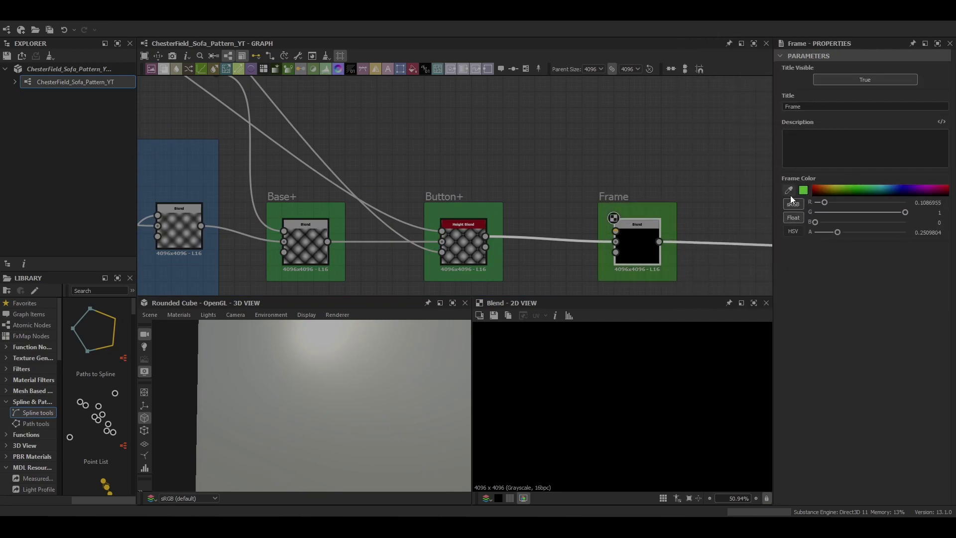
# Title the new Blend node's frame ButtonShadow+
pyautogui.doubleClick(808, 106)
pyautogui.write("ButtonSHadfow'")
pyautogui.press('BackSpace')
pyautogui.press('BackSpace')
pyautogui.press('BackSpace')
pyautogui.press('BackSpace')
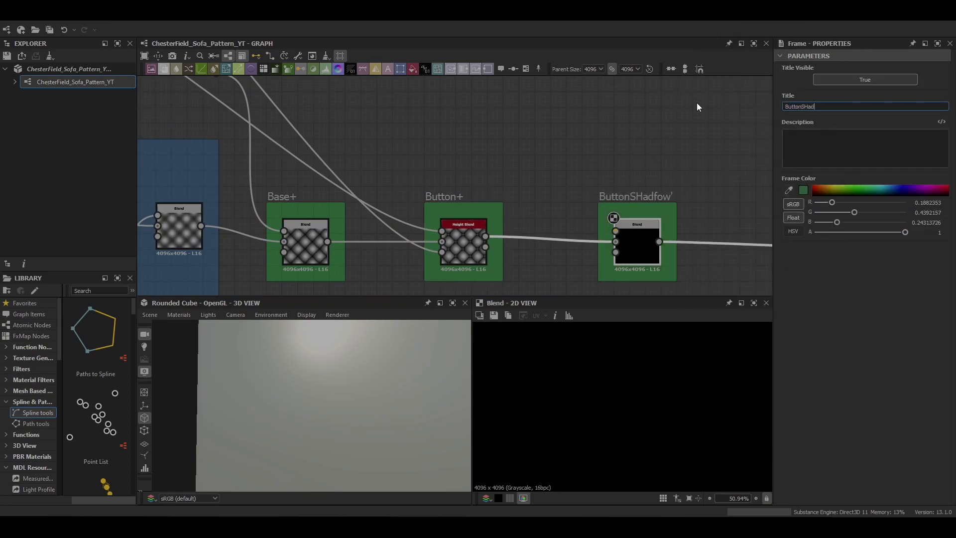
pyautogui.press('BackSpace')
pyautogui.press('BackSpace')
pyautogui.press('BackSpace')
pyautogui.press('BackSpace')
pyautogui.write('Shadow')
pyautogui.press('Return')
pyautogui.scroll(-2, 697, 107)
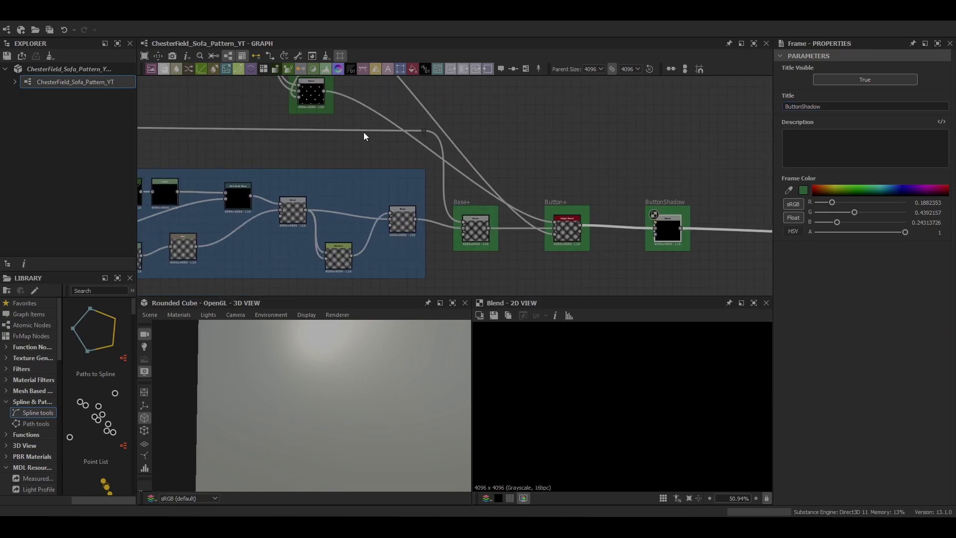
pyautogui.moveTo(363, 135); pyautogui.dragTo(361, 170, button='middle')
pyautogui.click(830, 106)
pyautogui.write('+')
pyautogui.press('Return')
# Connect the final ButtonsShadow output to the Blend node in the ButtonShadow+ frame
pyautogui.scroll(-4, 716, 144)
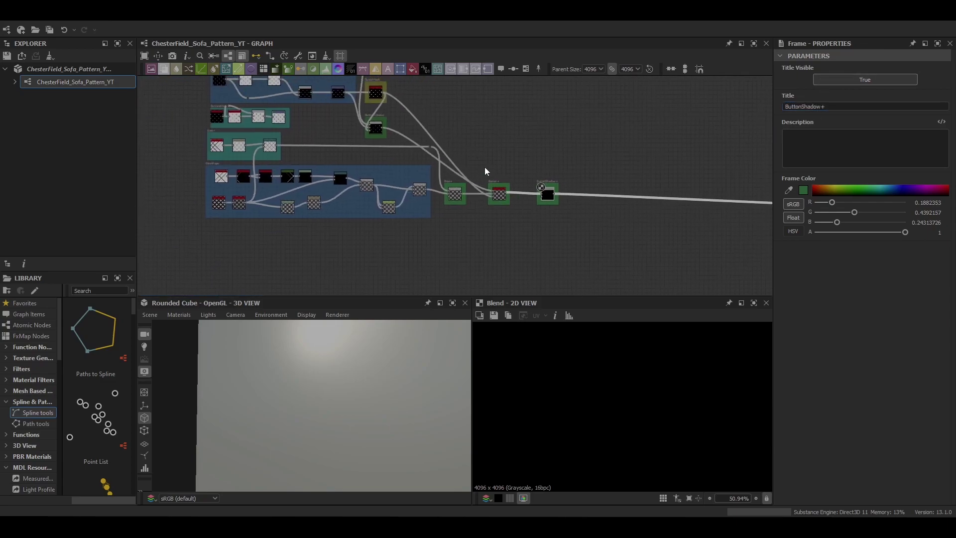
pyautogui.scroll(3, 480, 166)
pyautogui.scroll(-3, 239, 146)
pyautogui.moveTo(369, 159); pyautogui.dragTo(447, 186)
pyautogui.click(452, 190)
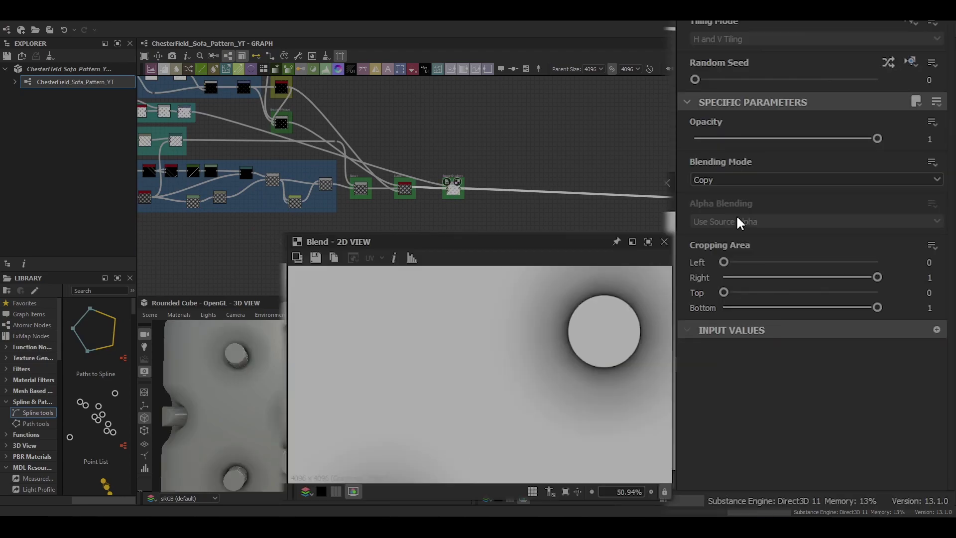
# Set the ButtonShadow+ Blend to Multiply with an Opacity of 0.1 and inspect the buttons in the 2D and 3D previews
pyautogui.click(761, 180)
pyautogui.click(776, 222)
pyautogui.moveTo(877, 139); pyautogui.dragTo(713, 142)
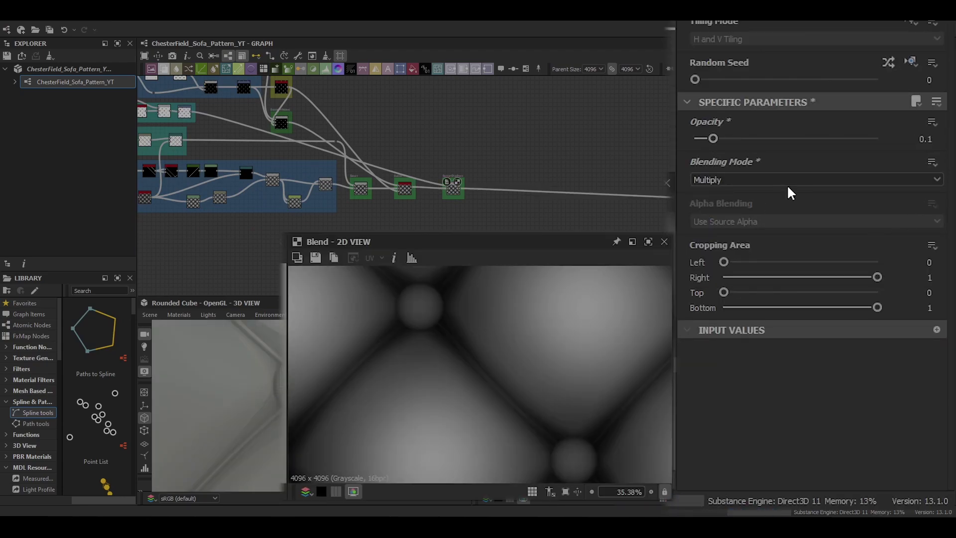
pyautogui.scroll(3, 453, 198)
pyautogui.scroll(3, 417, 347)
pyautogui.scroll(-5, 264, 393)
pyautogui.moveTo(252, 410); pyautogui.dragTo(298, 373, button='middle')
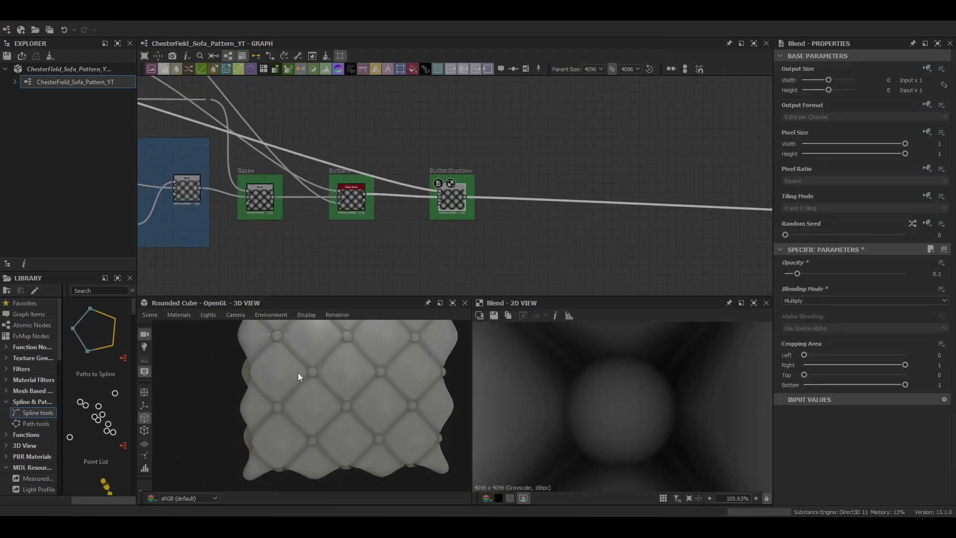
pyautogui.scroll(6, 309, 377)
pyautogui.scroll(-6, 317, 380)
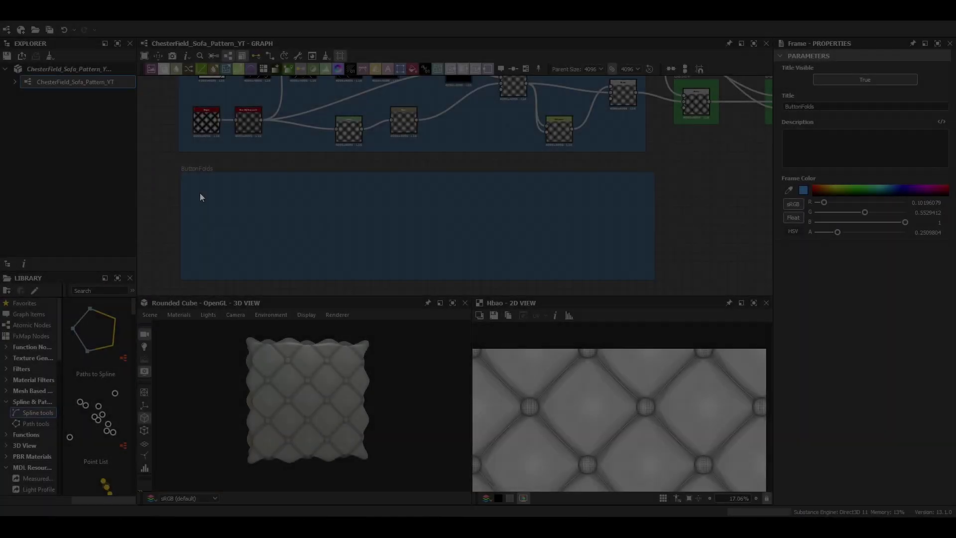
# Add a Shape node at the start of the ButtonFolds frame
pyautogui.press('space')
pyautogui.write('shape')
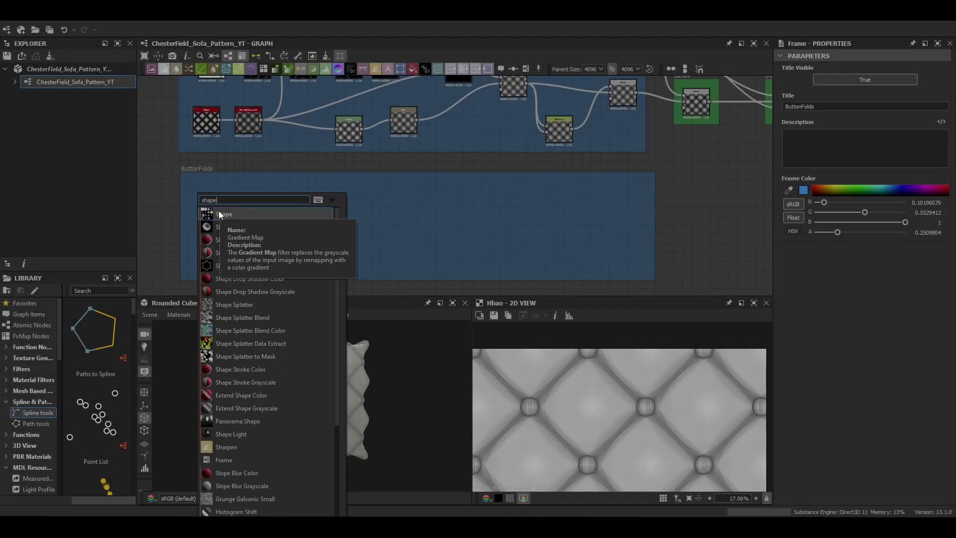
pyautogui.press('Return')
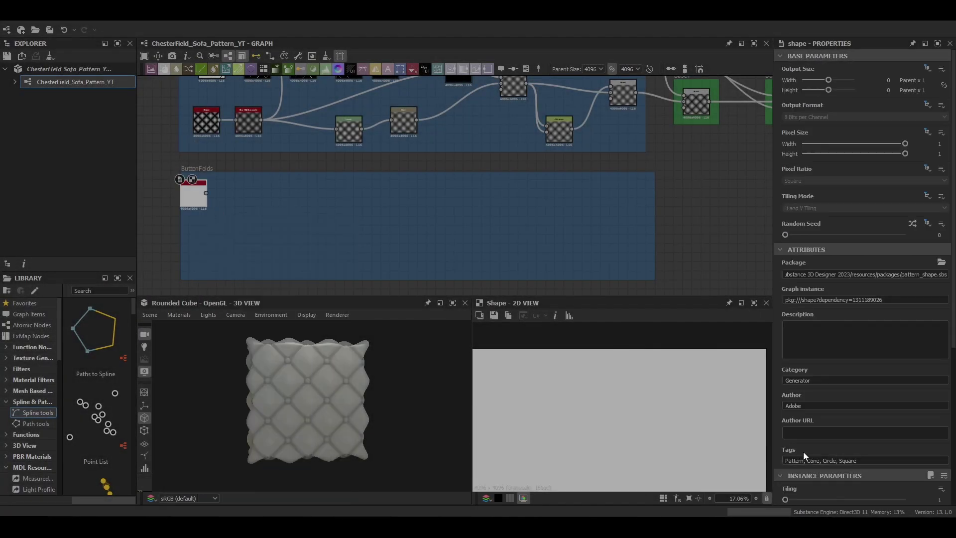
# Set the ButtonFolds Shape's Tiling to 3, Rotation 45° to True and Pattern to Paraboloid
pyautogui.moveTo(695, 392); pyautogui.dragTo(720, 395)
pyautogui.scroll(-5, 736, 411)
pyautogui.click(768, 367)
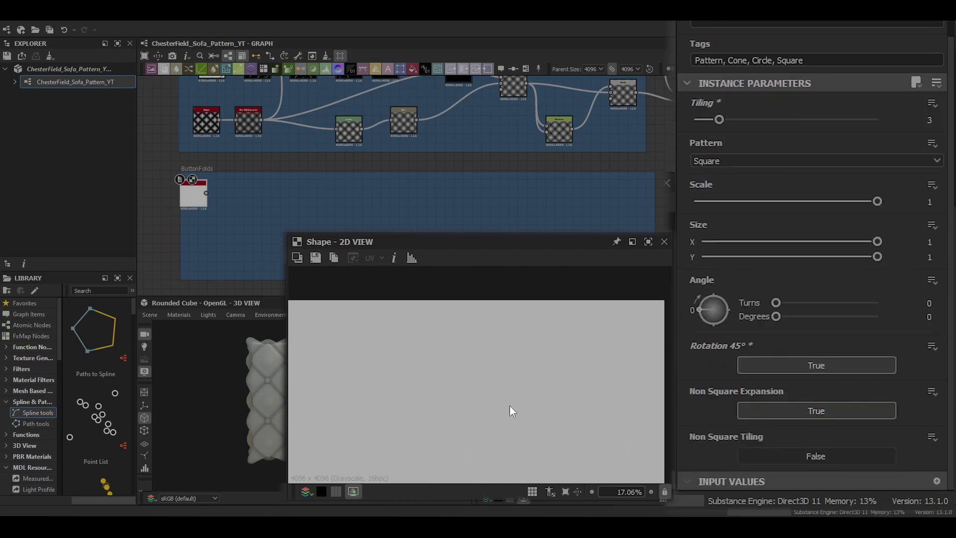
pyautogui.click(755, 160)
pyautogui.click(746, 193)
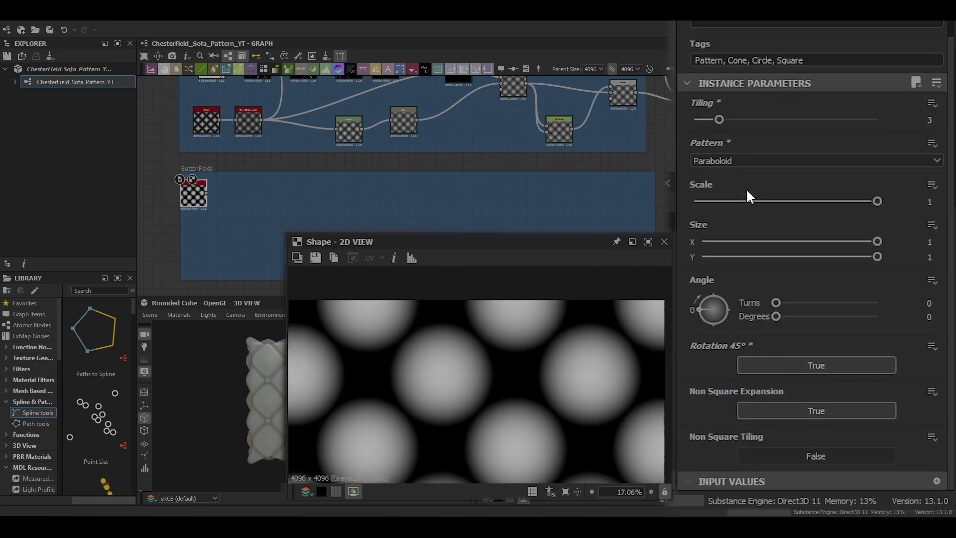
# Thin the paraboloids to a Y Size of 0.04 and set their Angle to 43 degrees
pyautogui.moveTo(877, 257); pyautogui.dragTo(708, 258)
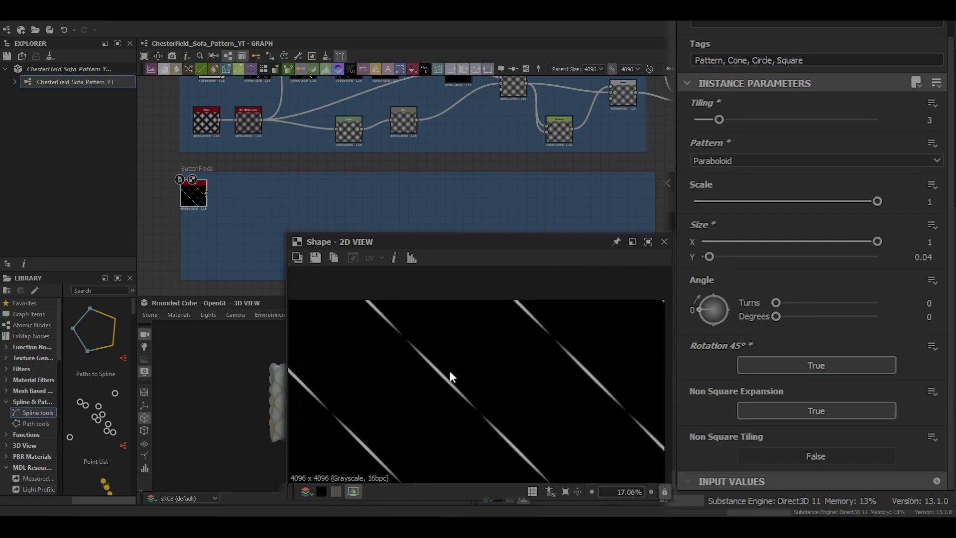
pyautogui.scroll(-3, 449, 370)
pyautogui.moveTo(712, 311); pyautogui.dragTo(702, 299)
pyautogui.moveTo(909, 317); pyautogui.dragTo(952, 324)
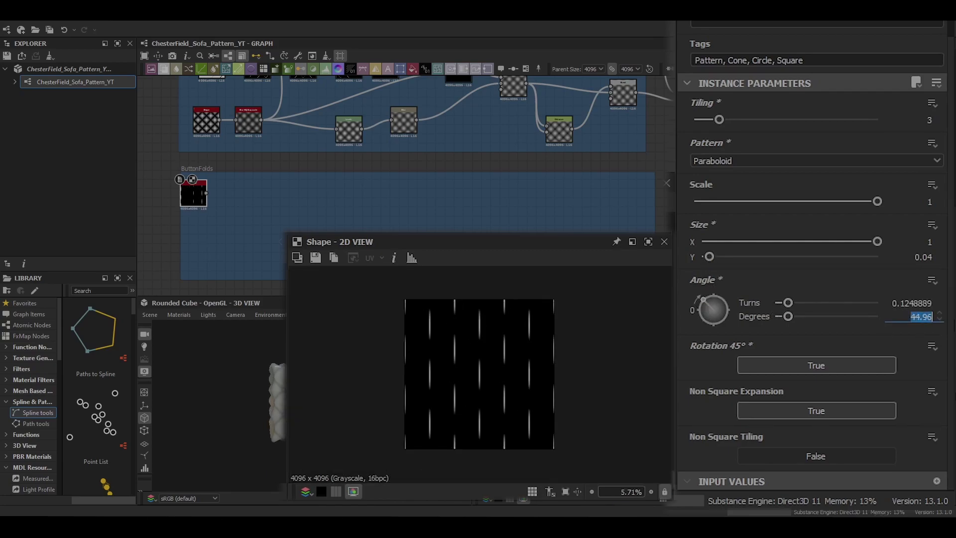
pyautogui.scroll(5, 507, 374)
pyautogui.scroll(-4, 674, 426)
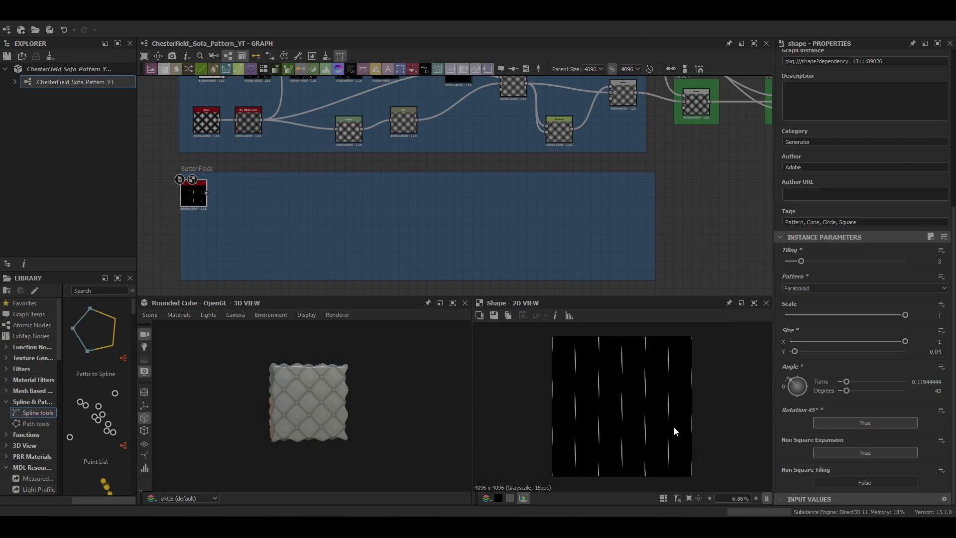
# Add a Transformation 2D node after the ButtonFolds Shape and set its X Offset to 0.18
pyautogui.scroll(5, 314, 396)
pyautogui.moveTo(267, 201); pyautogui.dragTo(353, 196, button='middle')
pyautogui.moveTo(276, 191); pyautogui.dragTo(285, 190)
pyautogui.press('space')
pyautogui.write('trans')
pyautogui.press('Return')
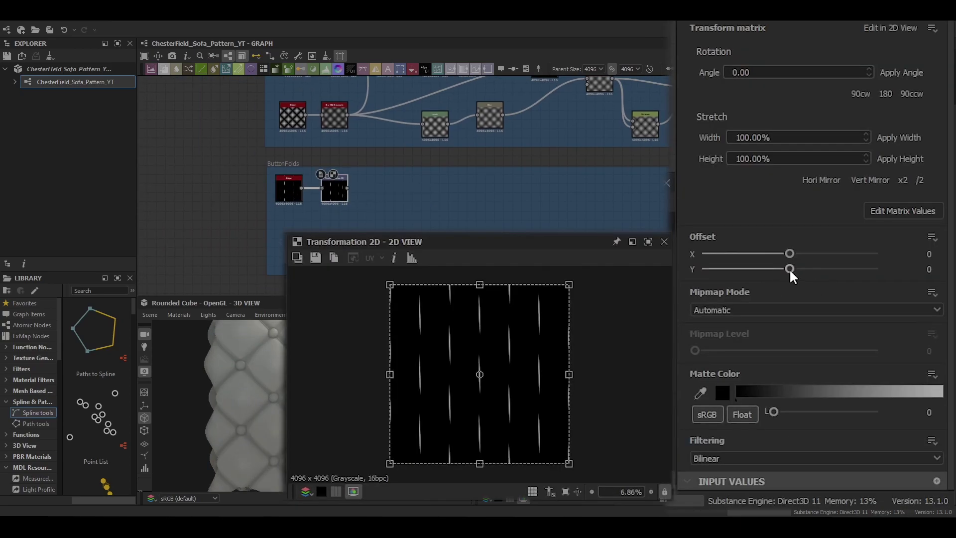
pyautogui.moveTo(790, 254); pyautogui.dragTo(821, 254)
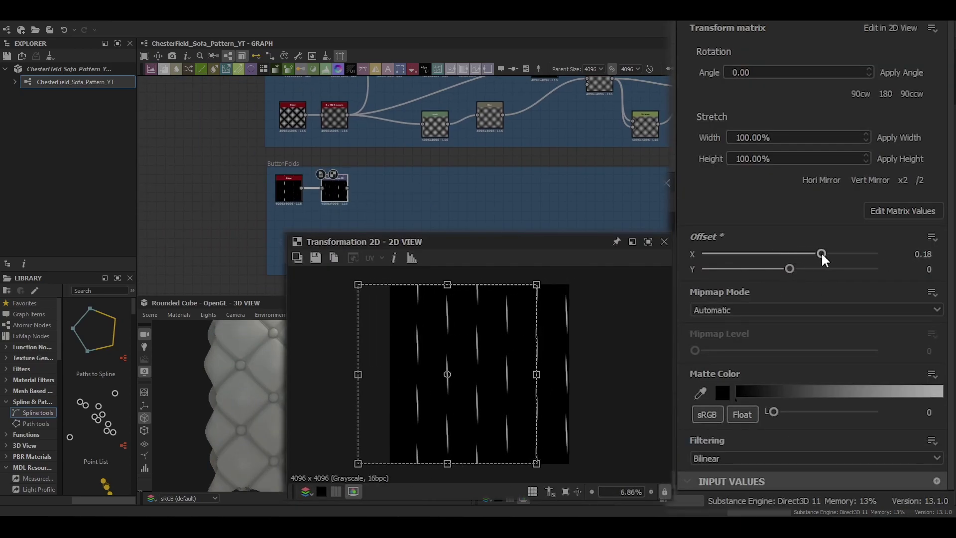
pyautogui.scroll(1, 605, 377)
# Add a second Transformation 2D node below the first, feed it from the first, and rotate its pattern 90 degrees
pyautogui.moveTo(330, 187); pyautogui.dragTo(348, 215)
pyautogui.hotkey('ctrl', 'd')
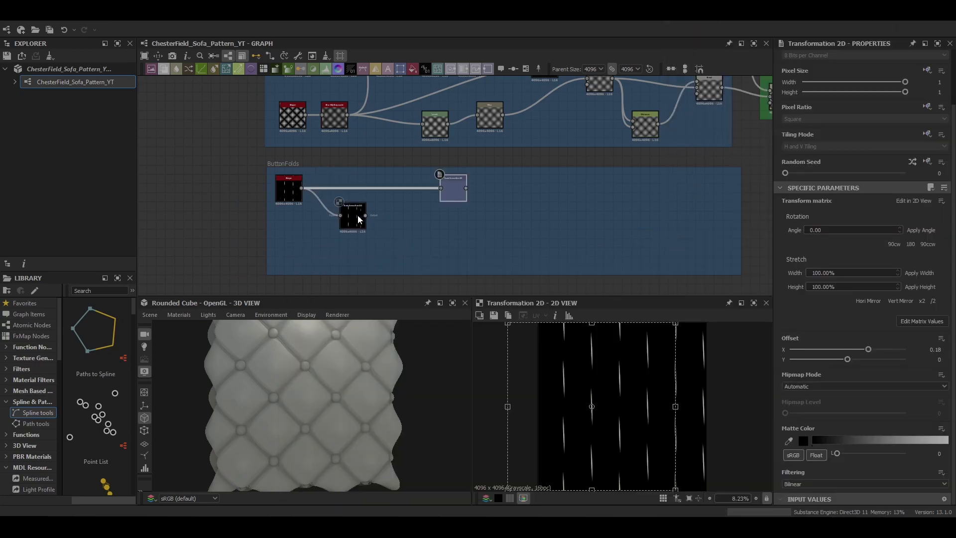
pyautogui.moveTo(452, 189); pyautogui.dragTo(353, 266)
pyautogui.moveTo(352, 226); pyautogui.dragTo(348, 199)
pyautogui.moveTo(352, 265); pyautogui.dragTo(362, 233)
pyautogui.moveTo(361, 189); pyautogui.dragTo(376, 250)
pyautogui.doubleClick(376, 250)
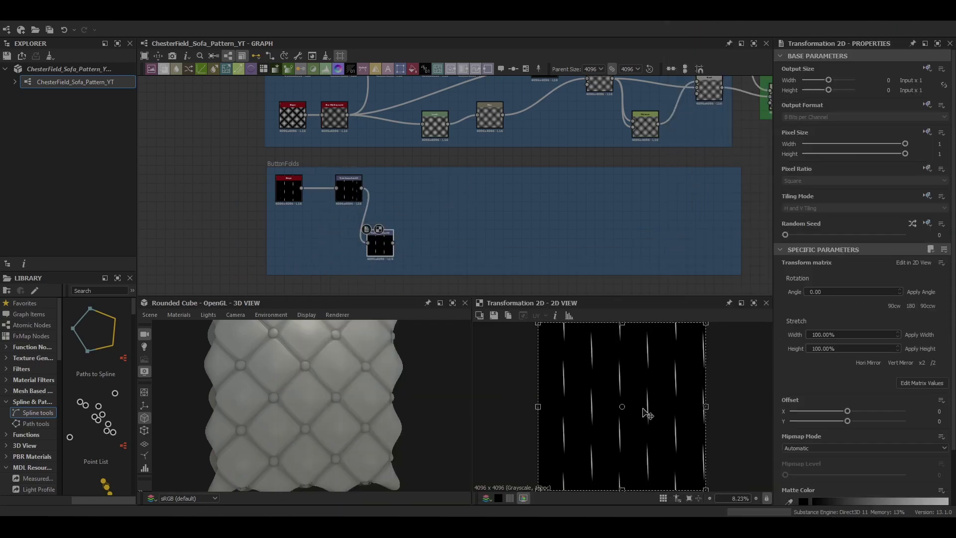
pyautogui.scroll(-1, 647, 414)
pyautogui.moveTo(573, 283); pyautogui.dragTo(571, 465)
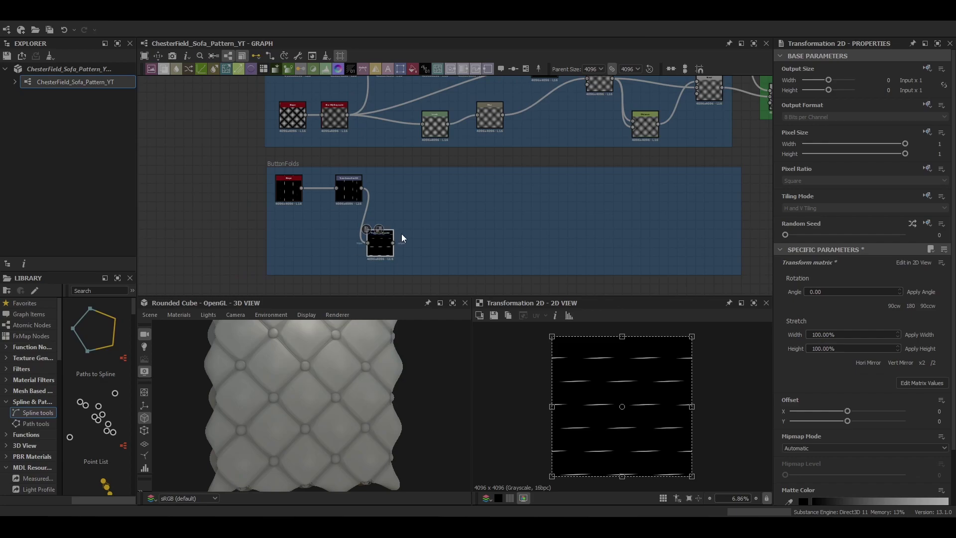
# Combine both Transformation 2D outputs in a new Blend node set to Add (Linear Dodge)
pyautogui.press('space')
pyautogui.write('blend')
pyautogui.press('Return')
pyautogui.moveTo(361, 188); pyautogui.dragTo(386, 192)
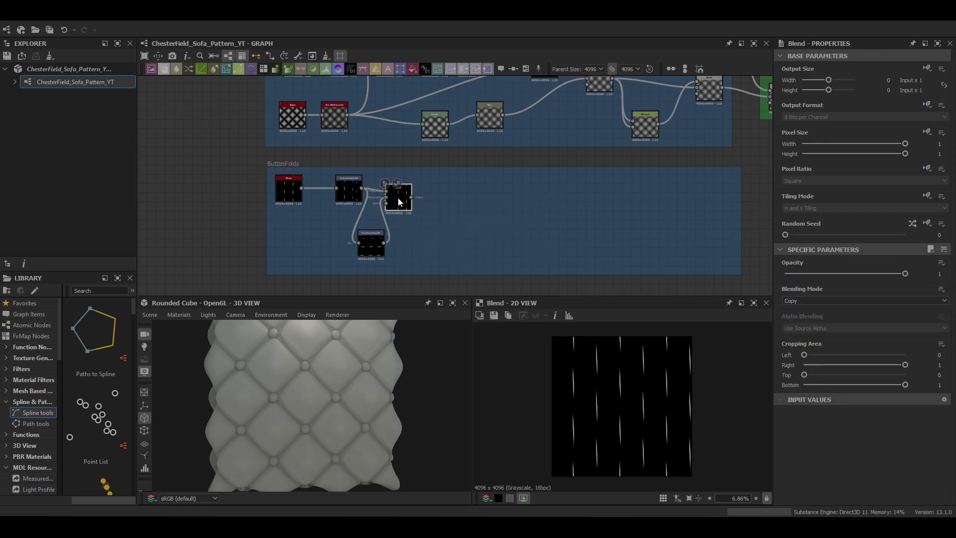
pyautogui.click(837, 301)
pyautogui.click(814, 315)
pyautogui.scroll(3, 650, 344)
pyautogui.scroll(-2, 637, 384)
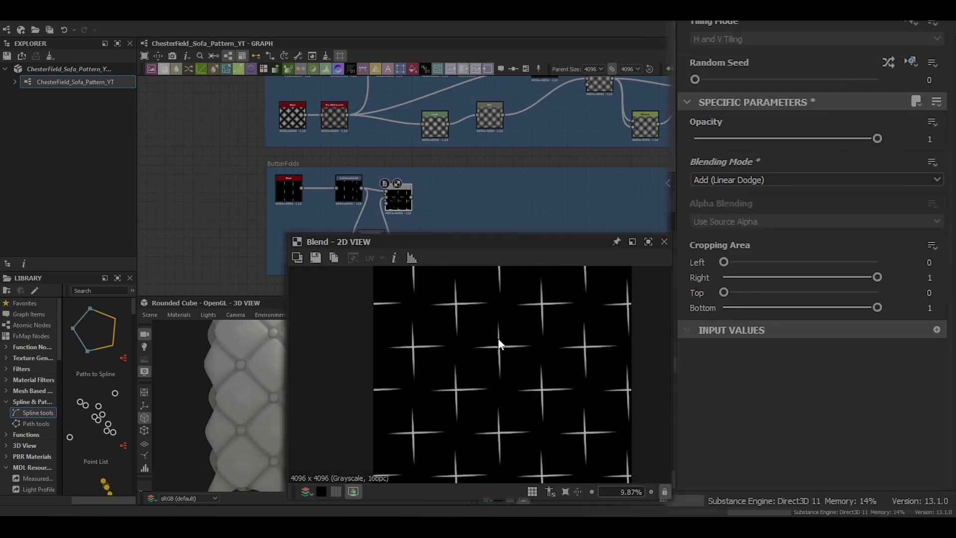
# Add a Levels node after the cross-pattern Blend and lower its output white level to darken the folds
pyautogui.moveTo(557, 254); pyautogui.dragTo(494, 242, button='middle')
pyautogui.press('space')
pyautogui.write('l')
pyautogui.press('Return')
pyautogui.moveTo(930, 299); pyautogui.dragTo(758, 301)
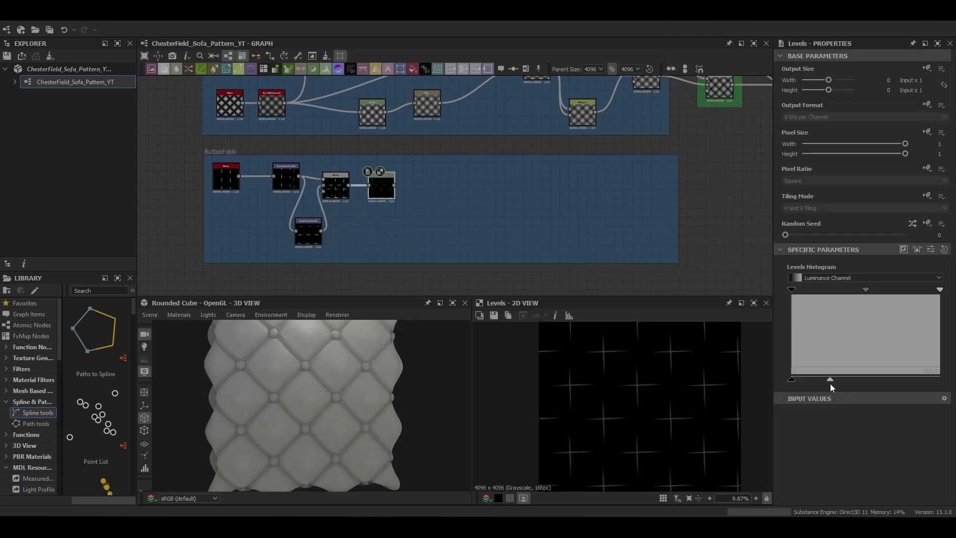
# Add a Blend node after the Levels node in ButtonFolds
pyautogui.press('space')
pyautogui.write('blend')
pyautogui.press('Return')
# Copy the Shape and first Transformation 2D nodes below the originals and extend the ButtonFolds frame to enclose them
pyautogui.moveTo(391, 211); pyautogui.dragTo(515, 164, button='middle')
pyautogui.click(399, 127)
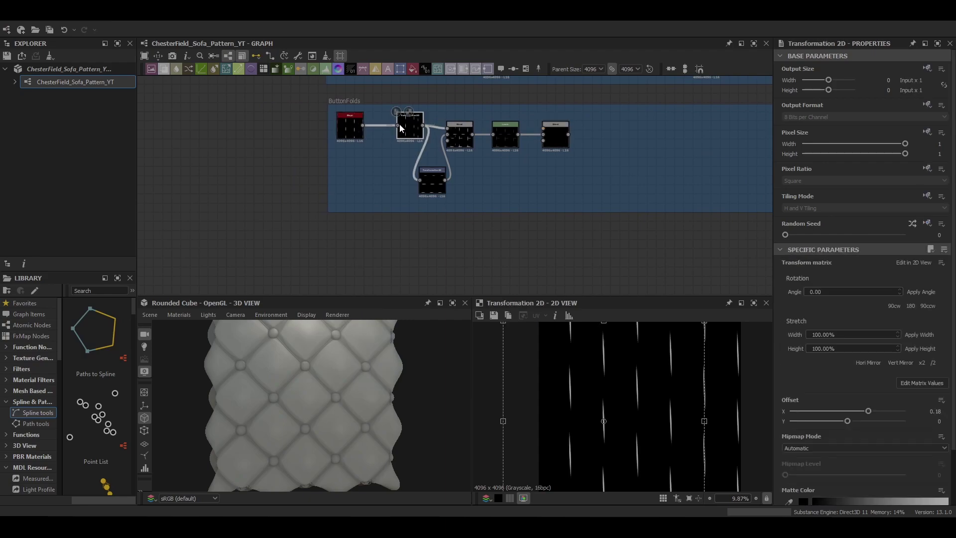
pyautogui.hotkey('ctrl', 'c')
pyautogui.hotkey('ctrl', 'v')
pyautogui.moveTo(473, 208); pyautogui.dragTo(439, 207)
pyautogui.moveTo(464, 212); pyautogui.dragTo(476, 285)
pyautogui.moveTo(433, 196); pyautogui.dragTo(422, 215)
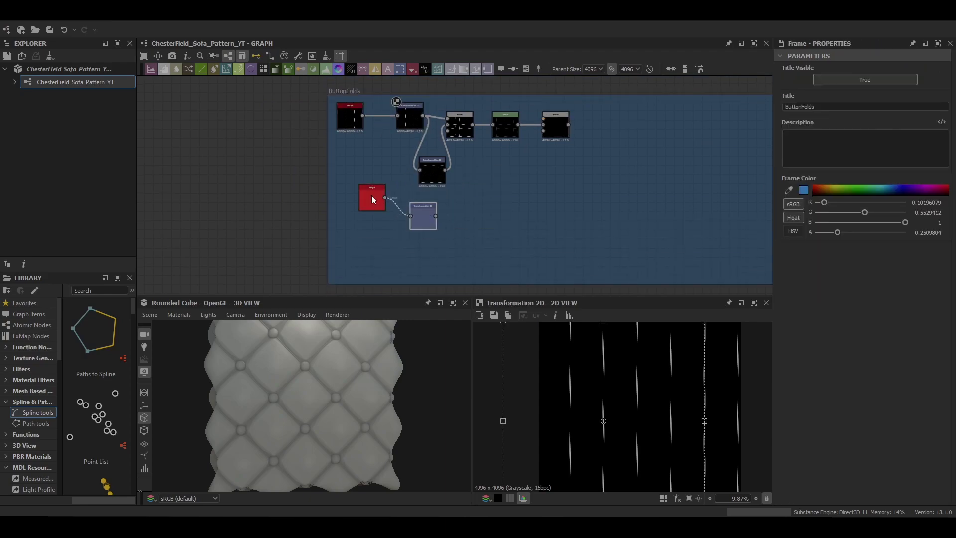
# Reposition the copied Shape node beside its Transformation 2D and set its Angle to -200 degrees
pyautogui.moveTo(371, 195); pyautogui.dragTo(351, 213)
pyautogui.doubleClick(351, 210)
pyautogui.scroll(-5, 808, 417)
pyautogui.moveTo(808, 417); pyautogui.dragTo(802, 404)
pyautogui.moveTo(722, 343); pyautogui.dragTo(724, 356)
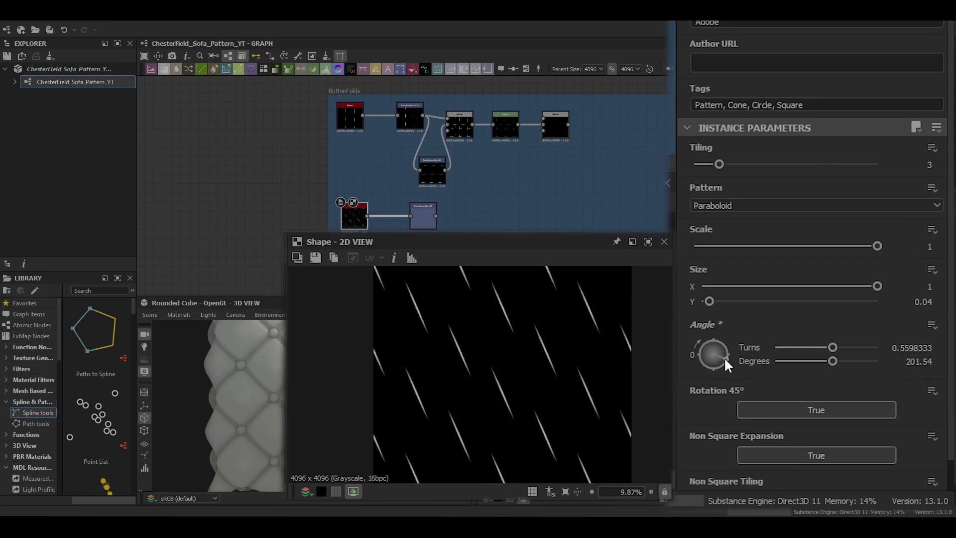
pyautogui.write('-')
pyautogui.press('Return')
pyautogui.write('-200')
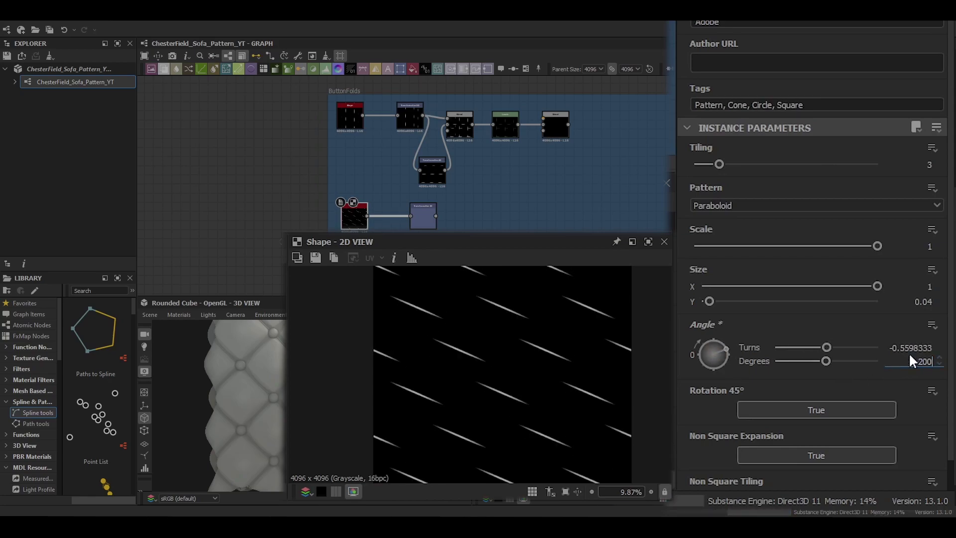
pyautogui.write('0')
pyautogui.press('Return')
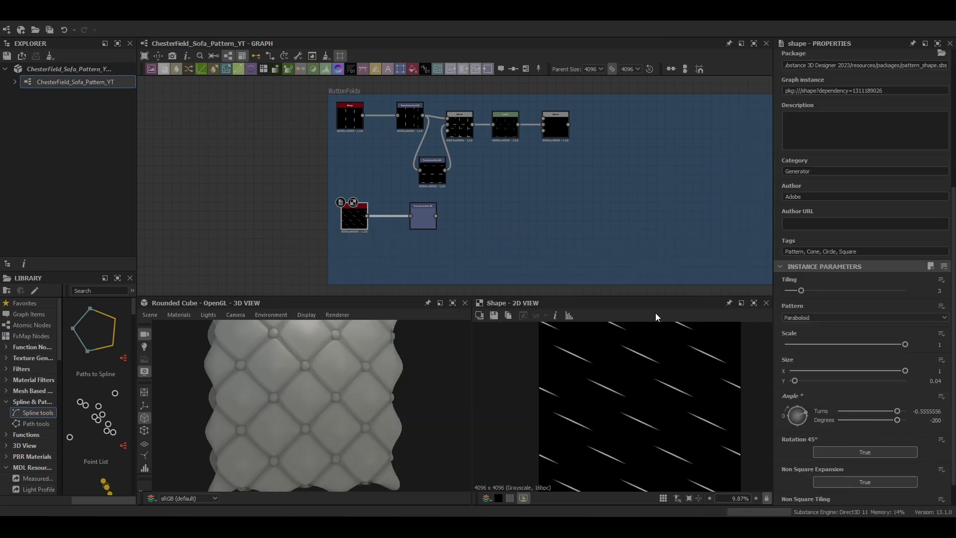
# Duplicate the Levels node in ButtonFolds and connect the lower Transformation 2D to the copy's input
pyautogui.doubleClick(423, 216)
pyautogui.click(505, 126)
pyautogui.doubleClick(508, 128)
pyautogui.hotkey('ctrl', 'd')
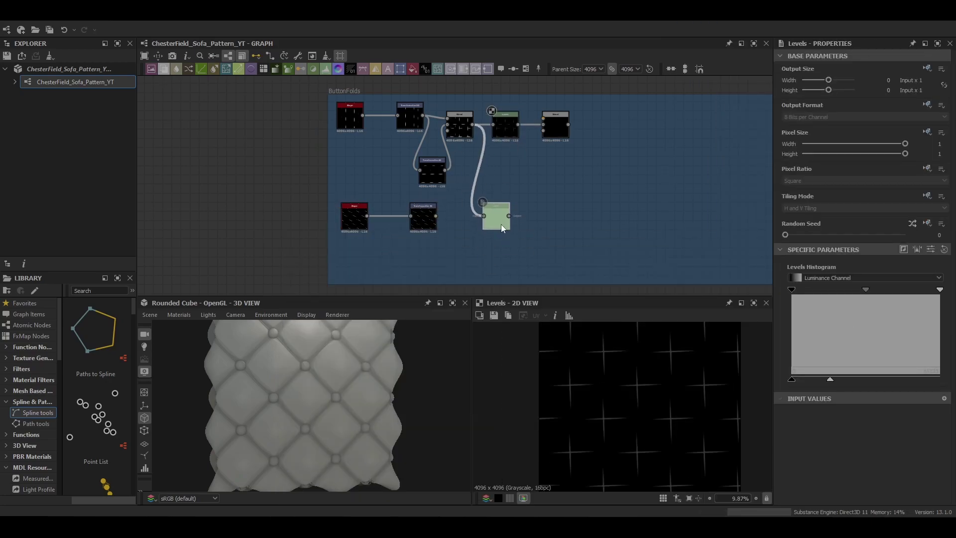
pyautogui.moveTo(471, 213); pyautogui.dragTo(483, 216)
pyautogui.doubleClick(496, 217)
# Connect the copied Levels node to the Blend at the end of the upper chain and set it to Add (Linear Dodge)
pyautogui.moveTo(508, 216)
pyautogui.mouseDown()
pyautogui.moveTo(522, 124)
pyautogui.moveTo(542, 119)
pyautogui.moveTo(561, 130)
pyautogui.mouseUp()
pyautogui.doubleClick(556, 128)
pyautogui.click(847, 300)
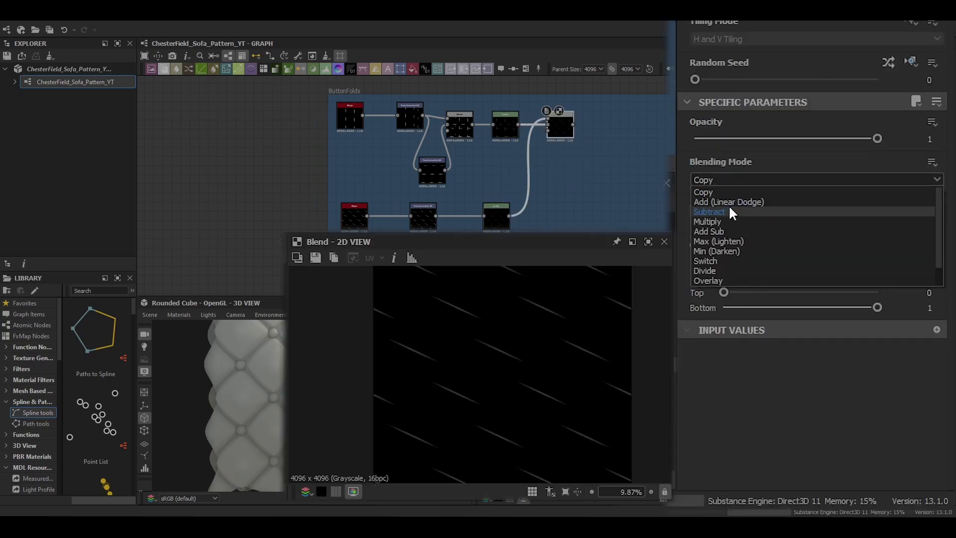
pyautogui.click(845, 315)
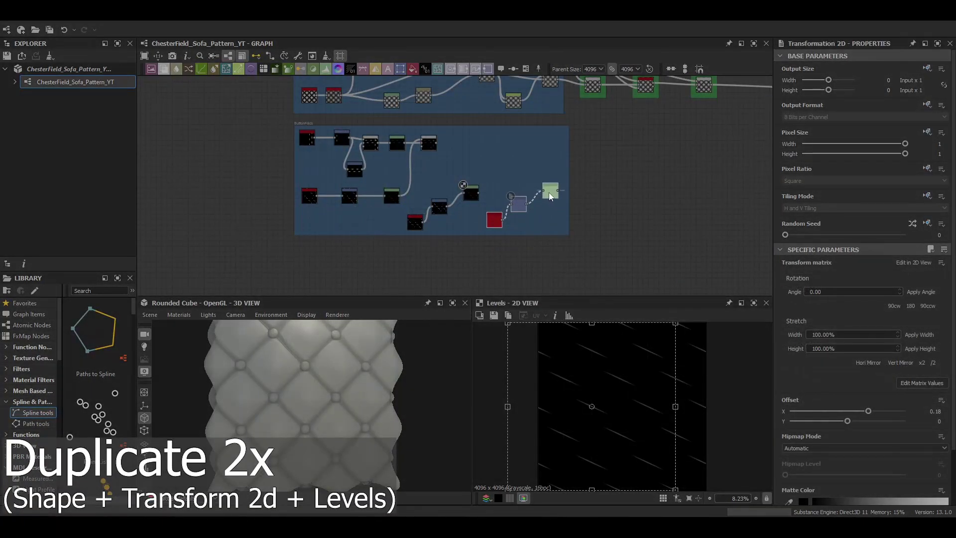
# Add another Blend node after the Blend that combines the upper and lower fold chains
pyautogui.scroll(3, 548, 192)
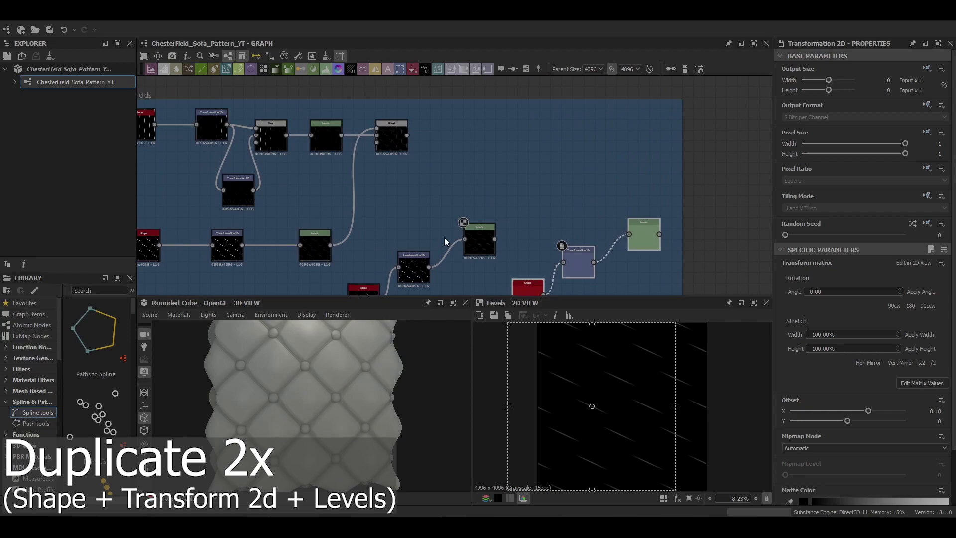
pyautogui.click(486, 158)
pyautogui.press('space')
pyautogui.click(510, 193)
pyautogui.moveTo(407, 151); pyautogui.dragTo(520, 158)
pyautogui.moveTo(532, 161); pyautogui.dragTo(488, 161)
# Set the Angle of the first duplicated Shape node to about -159.7 degrees
pyautogui.moveTo(450, 229); pyautogui.dragTo(449, 160, button='middle')
pyautogui.doubleClick(358, 223)
pyautogui.scroll(-5, 719, 425)
pyautogui.moveTo(720, 411); pyautogui.dragTo(754, 413)
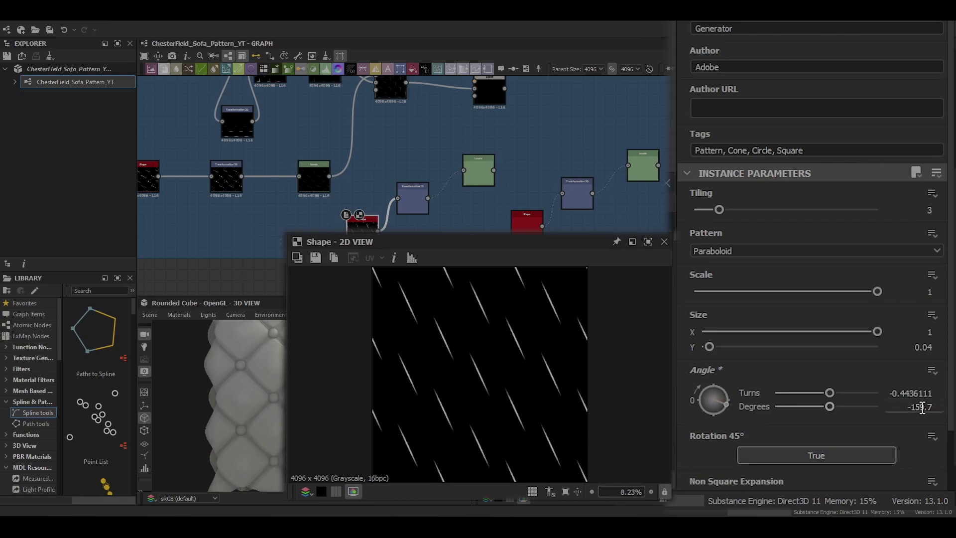
# Set the Angle of the second duplicated Shape node to about -144.34 degrees
pyautogui.moveTo(532, 213); pyautogui.dragTo(464, 204, button='middle')
pyautogui.doubleClick(464, 209)
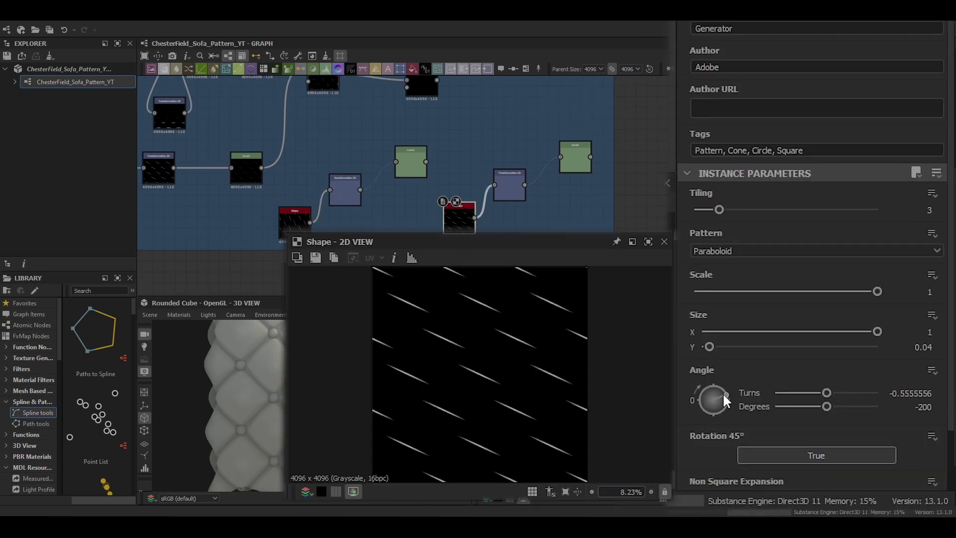
pyautogui.moveTo(724, 394); pyautogui.dragTo(835, 466)
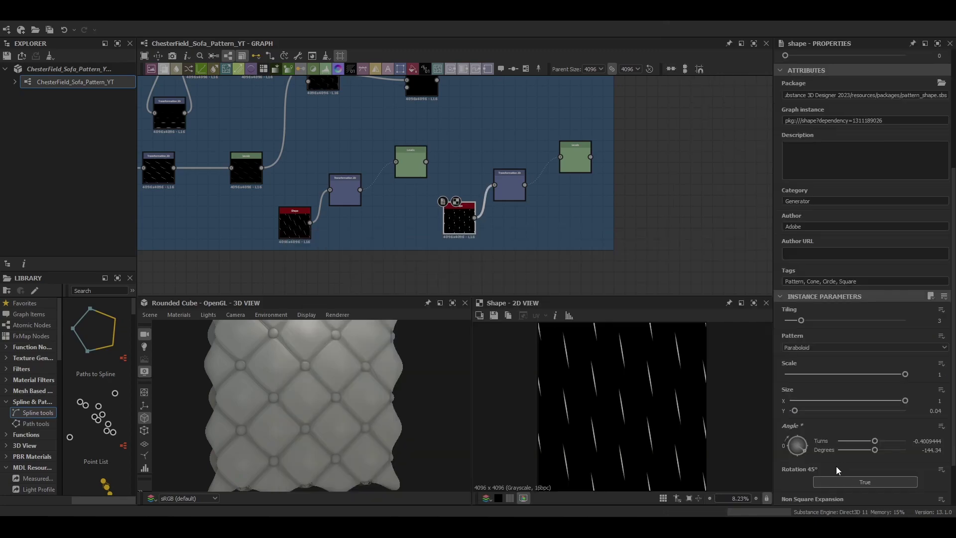
# Merge the first duplicated chain's Levels output into the newest Blend node with Add (Linear Dodge)
pyautogui.moveTo(572, 160); pyautogui.dragTo(533, 159, button='middle')
pyautogui.doubleClick(534, 156)
pyautogui.scroll(-1, 386, 125)
pyautogui.moveTo(386, 126); pyautogui.dragTo(366, 171, button='middle')
pyautogui.doubleClick(363, 195)
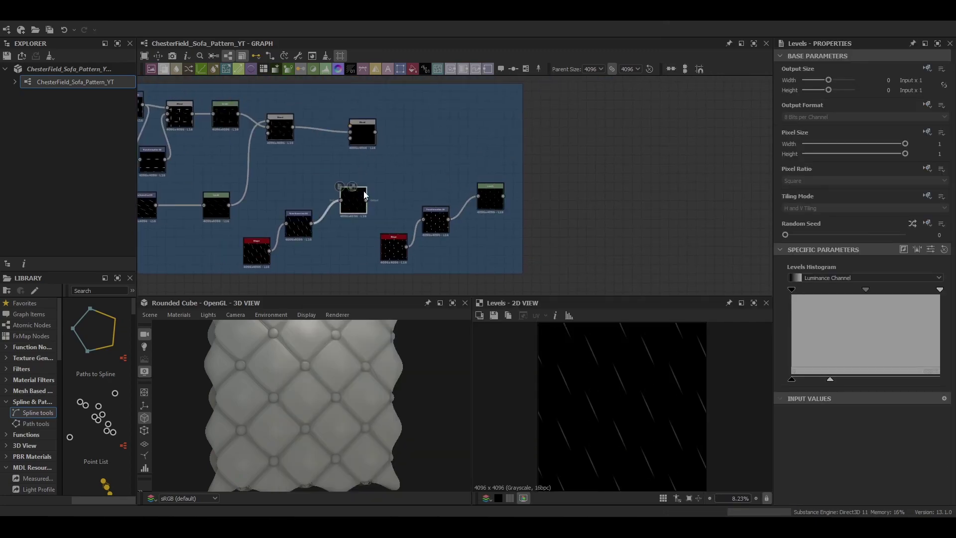
pyautogui.doubleClick(357, 130)
pyautogui.click(727, 180)
pyautogui.click(726, 202)
# Add one more Blend node, feed it the second duplicated chain's Levels output and set it to Add (Linear Dodge)
pyautogui.press('space')
pyautogui.click(397, 169)
pyautogui.moveTo(415, 132); pyautogui.dragTo(464, 132)
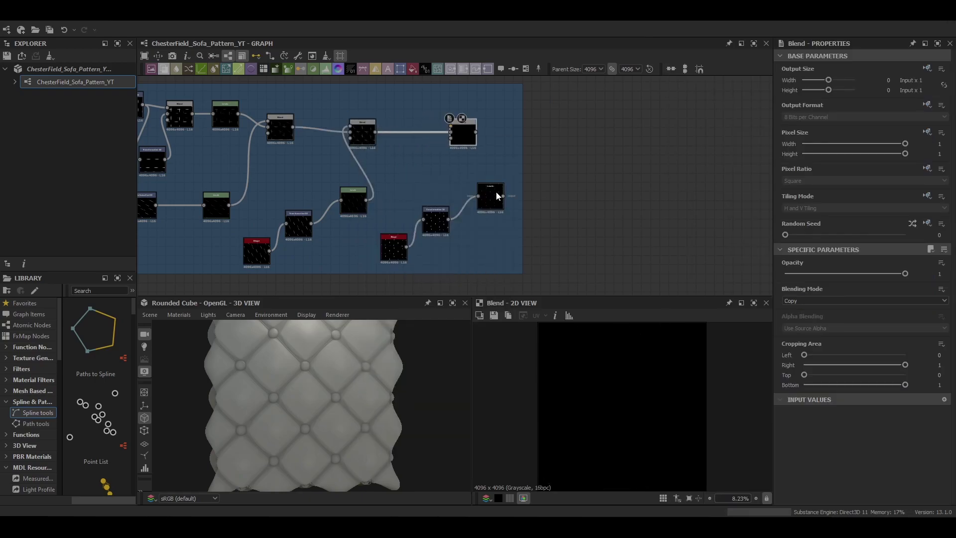
pyautogui.click(865, 301)
pyautogui.click(811, 315)
# Add a Blend node outside the ButtonFolds frame and enclose it in a new frame titled FrameAddFold
pyautogui.moveTo(535, 222)
pyautogui.mouseDown(button='middle')
pyautogui.moveTo(510, 223)
pyautogui.moveTo(454, 259)
pyautogui.mouseUp(button='middle')
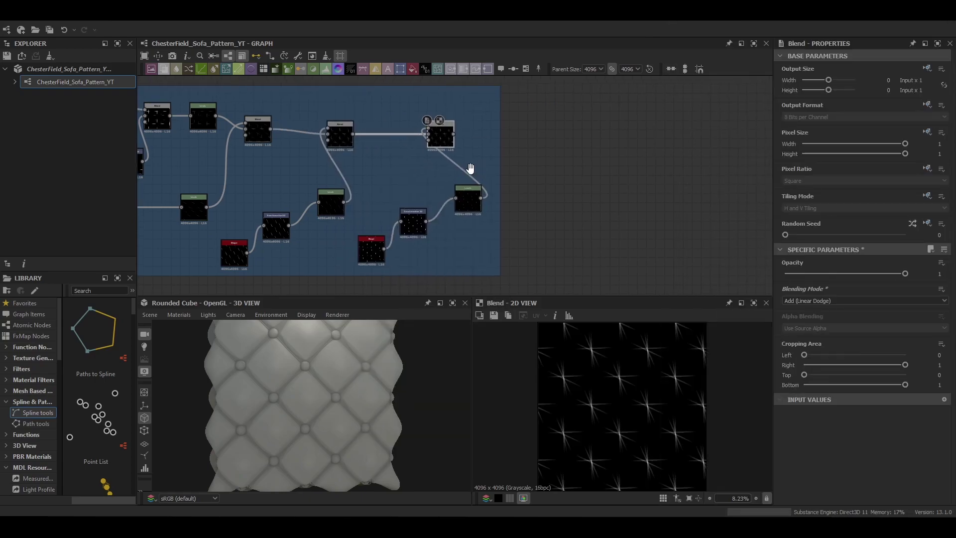
pyautogui.moveTo(381, 171); pyautogui.dragTo(418, 171)
pyautogui.press('space')
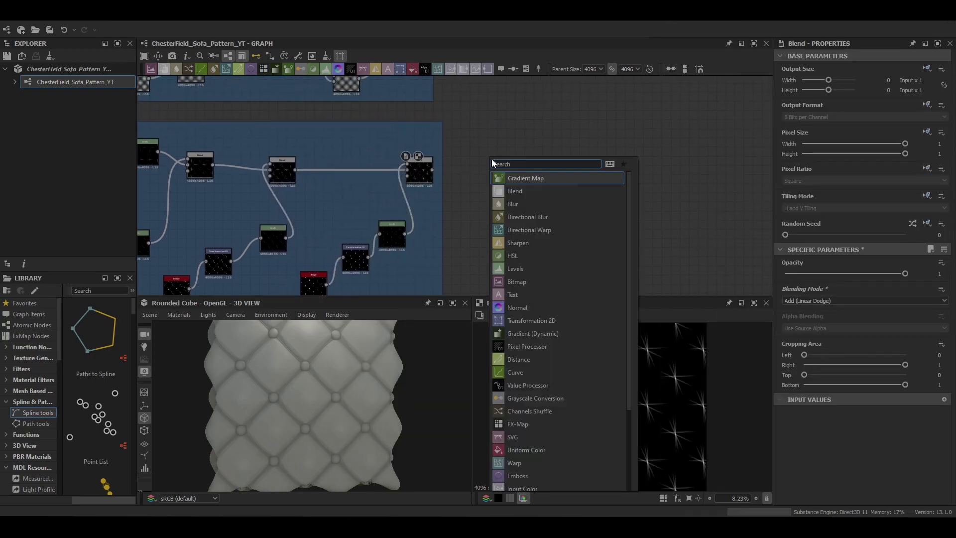
pyautogui.click(513, 194)
pyautogui.rightClick(627, 171)
pyautogui.click(650, 196)
pyautogui.write('Ad')
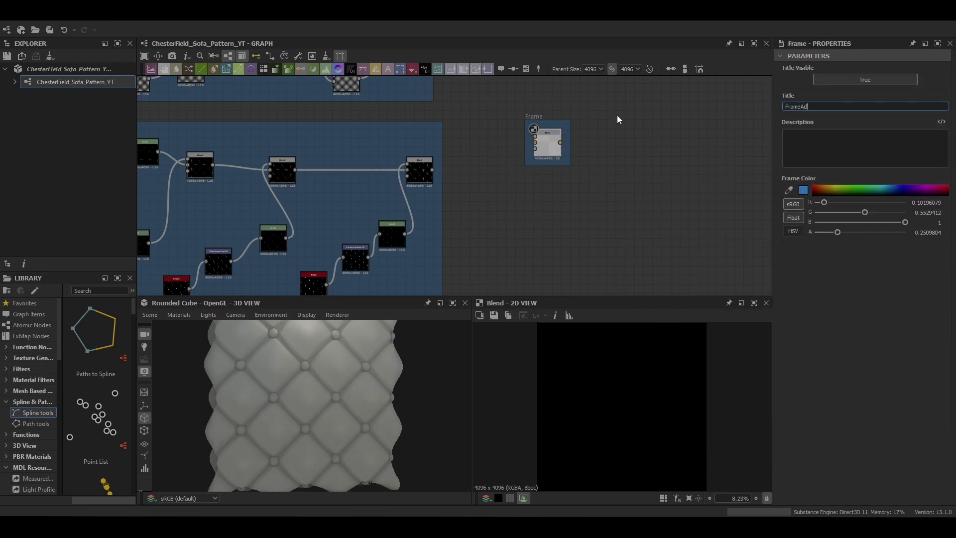
pyautogui.write('dFold')
pyautogui.press('Return')
# Colour the FrameAddFold frame green like the existing result frames and widen it
pyautogui.click(854, 190)
pyautogui.moveTo(766, 125); pyautogui.dragTo(751, 209, button='middle')
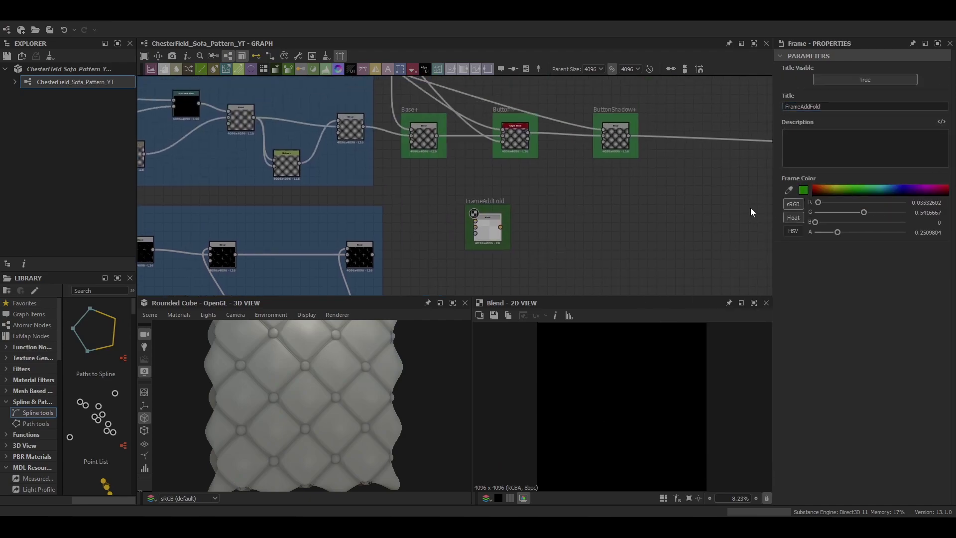
pyautogui.click(599, 122)
pyautogui.moveTo(557, 194); pyautogui.dragTo(509, 173, button='middle')
pyautogui.moveTo(461, 211); pyautogui.dragTo(527, 202)
pyautogui.moveTo(535, 204); pyautogui.dragTo(627, 178, button='middle')
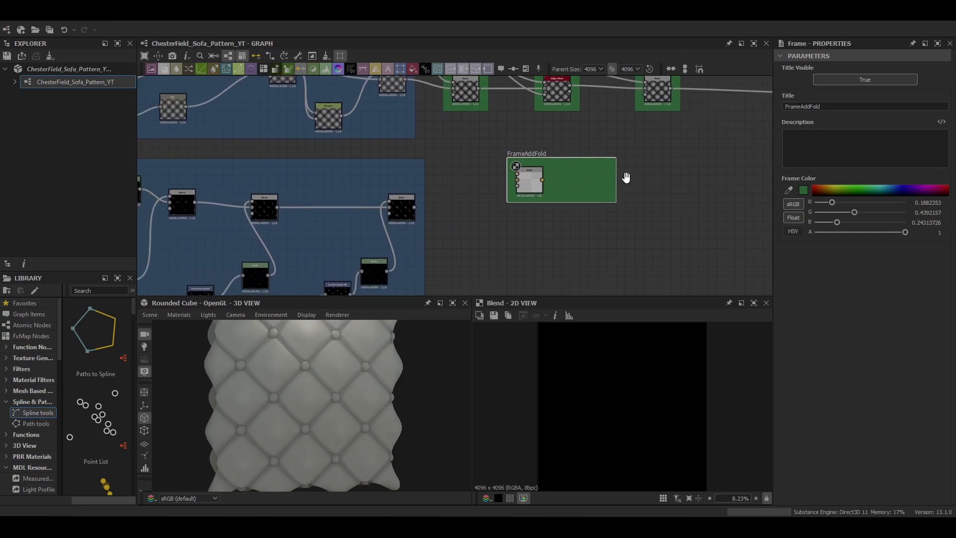
# Connect the final ButtonFolds Blend to the FrameAddFold Blend, mask it with the yellow-framed node's output and inspect the folds
pyautogui.click(527, 175)
pyautogui.scroll(-3, 492, 221)
pyautogui.scroll(-1, 492, 222)
pyautogui.moveTo(406, 98); pyautogui.dragTo(488, 222)
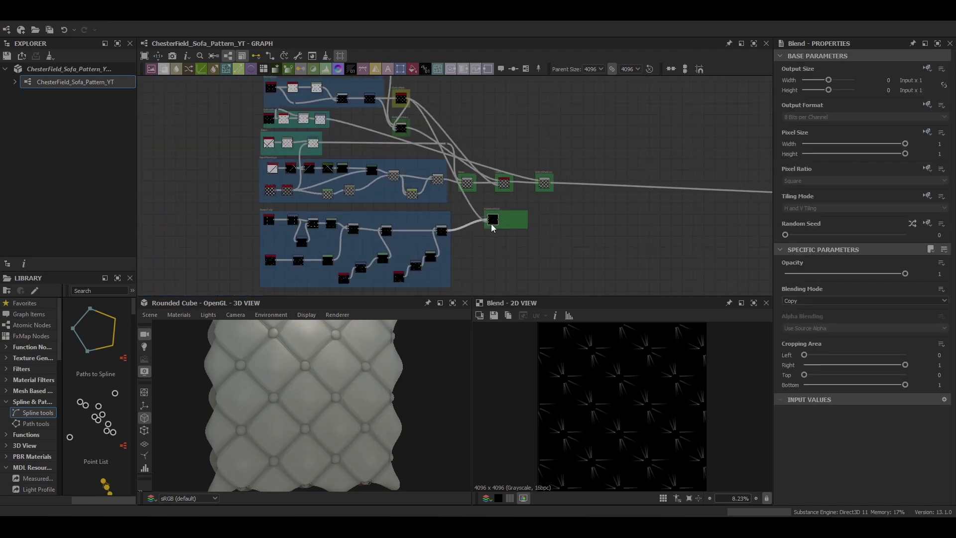
pyautogui.scroll(6, 491, 221)
pyautogui.moveTo(490, 220); pyautogui.dragTo(482, 164, button='middle')
pyautogui.scroll(6, 615, 387)
pyautogui.scroll(-2, 616, 388)
pyautogui.scroll(-2, 485, 205)
pyautogui.scroll(2, 450, 195)
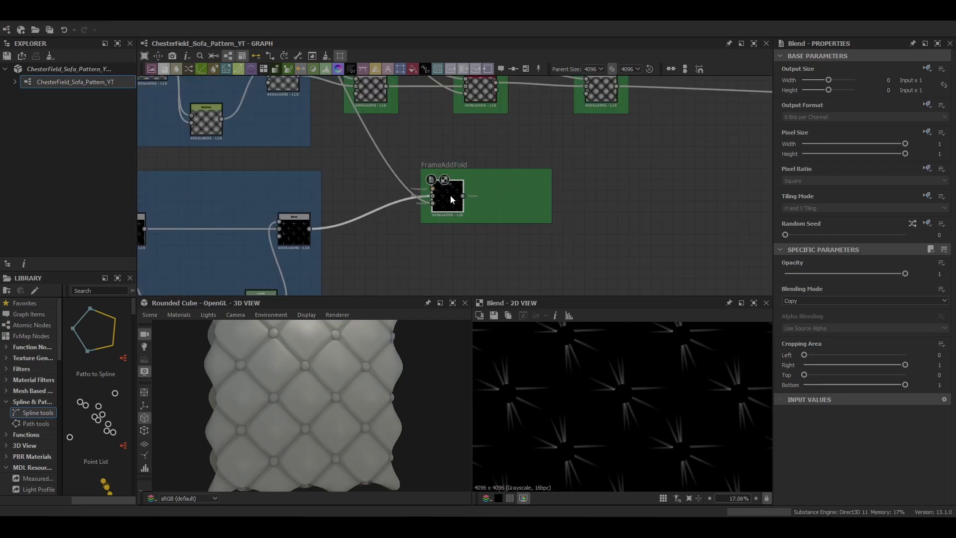
# Add a Blur node after the FrameAddFold Blend with an Intensity of 0.92
pyautogui.press('space')
pyautogui.click(465, 241)
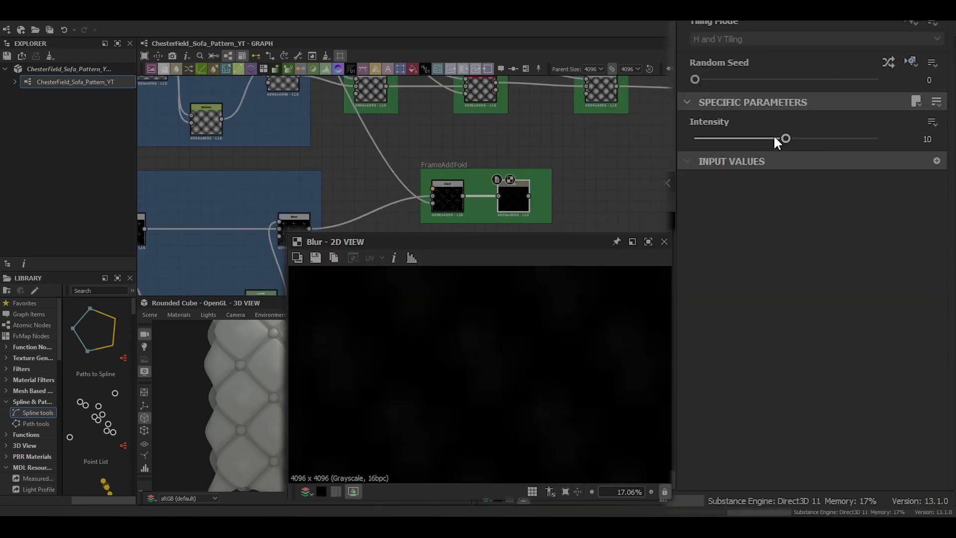
pyautogui.moveTo(772, 137); pyautogui.dragTo(693, 144)
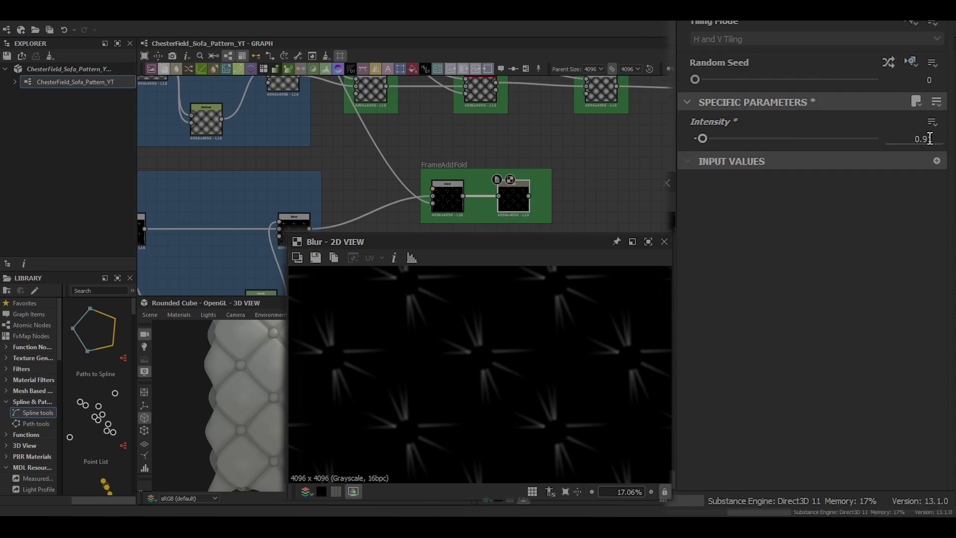
pyautogui.scroll(3, 524, 340)
# Insert a Blend node after the ButtonShadow+ Blend and enclose it in a new frame
pyautogui.moveTo(617, 155); pyautogui.dragTo(531, 188, button='middle')
pyautogui.scroll(-2, 532, 188)
pyautogui.click(560, 139)
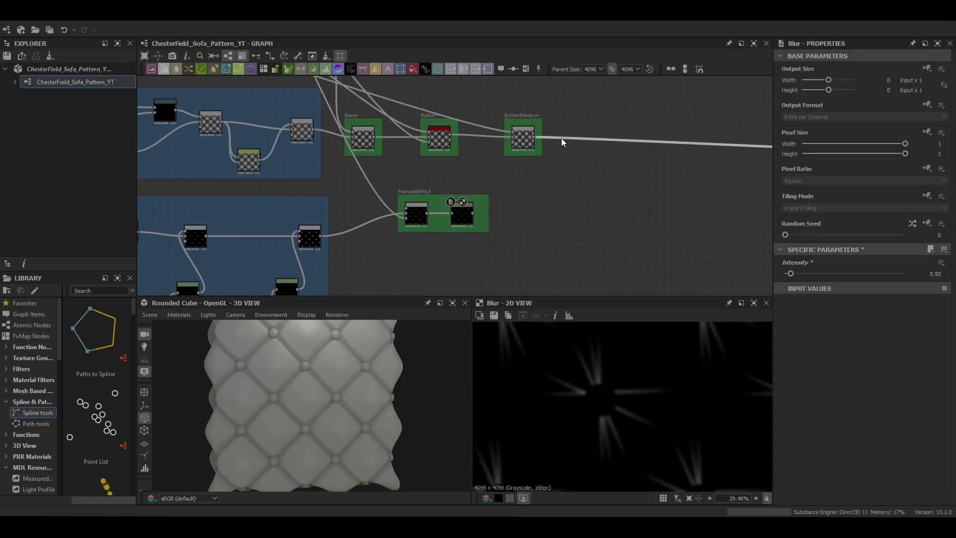
pyautogui.press('space')
pyautogui.click(580, 172)
pyautogui.rightClick(646, 175)
pyautogui.click(670, 215)
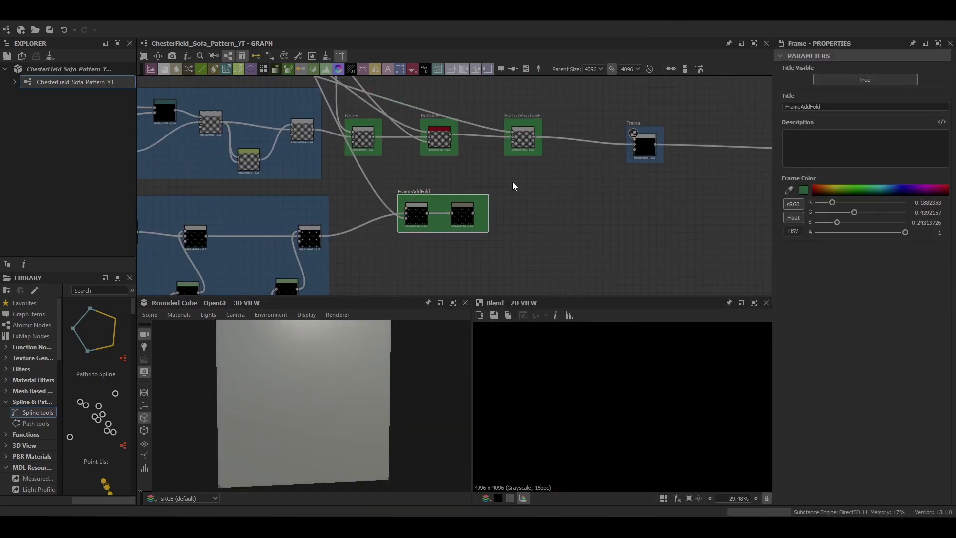
# Match the new frame's colour to the green result frames and title it Fold+
pyautogui.click(659, 129)
pyautogui.click(789, 190)
pyautogui.click(540, 150)
pyautogui.moveTo(809, 106); pyautogui.dragTo(748, 107)
pyautogui.write('Fold+')
pyautogui.press('Return')
# Connect the Blur output to the Fold+ Blend and set it to Subtract with an Opacity of 0.36
pyautogui.scroll(3, 540, 143)
pyautogui.moveTo(670, 170); pyautogui.dragTo(501, 194, button='middle')
pyautogui.moveTo(477, 178); pyautogui.dragTo(542, 159)
pyautogui.moveTo(544, 159); pyautogui.dragTo(478, 172, button='middle')
pyautogui.click(479, 172)
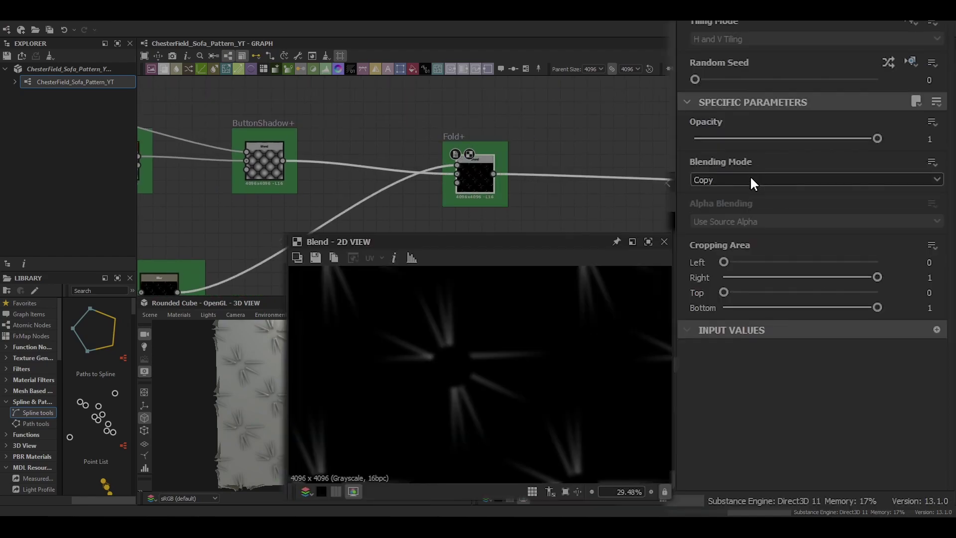
pyautogui.click(750, 179)
pyautogui.click(726, 215)
pyautogui.moveTo(878, 139); pyautogui.dragTo(762, 139)
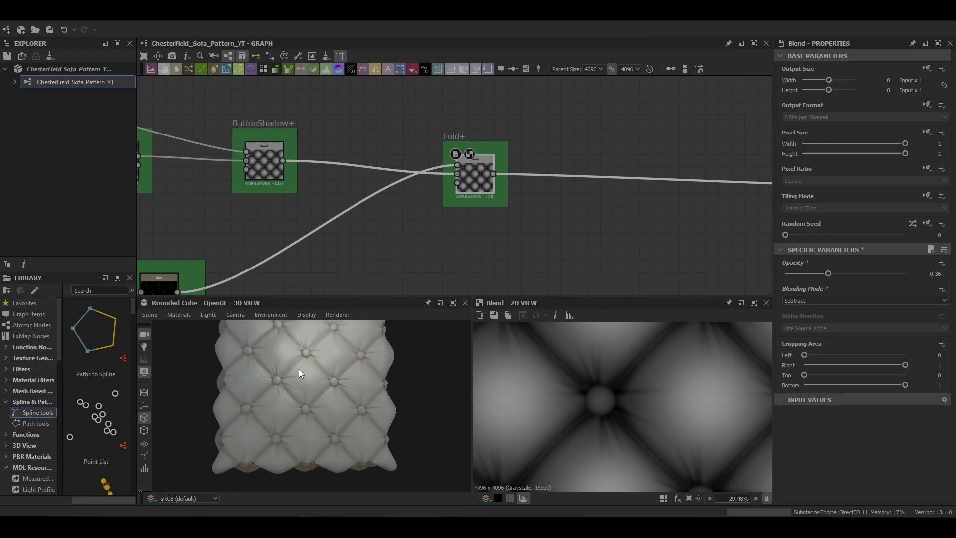
pyautogui.moveTo(299, 370); pyautogui.dragTo(252, 324)
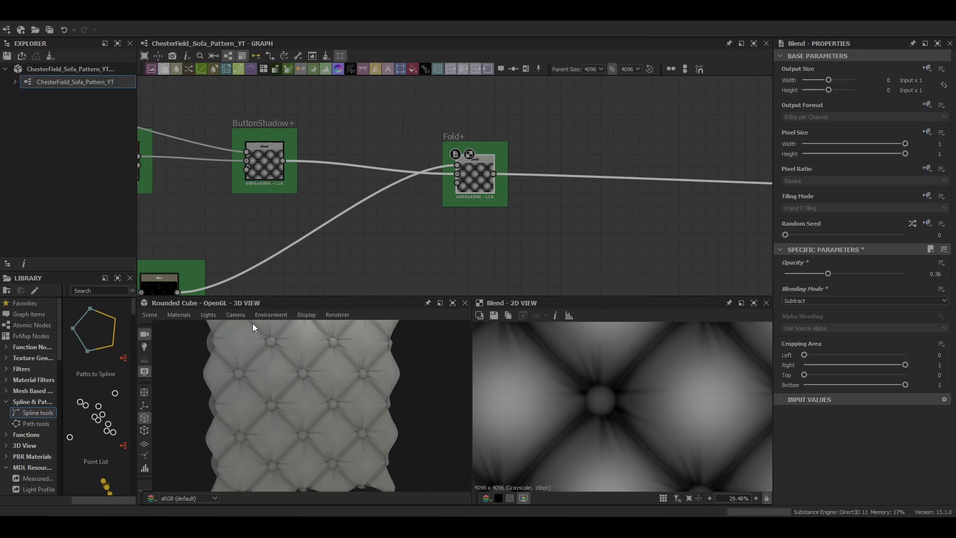
# Create a frame for the Wear&TearMask in an empty area of the graph
pyautogui.scroll(-3, 252, 326)
pyautogui.scroll(-6, 398, 166)
pyautogui.rightClick(446, 211)
pyautogui.click(464, 242)
pyautogui.press('Delete')
pyautogui.rightClick(455, 229)
pyautogui.click(470, 260)
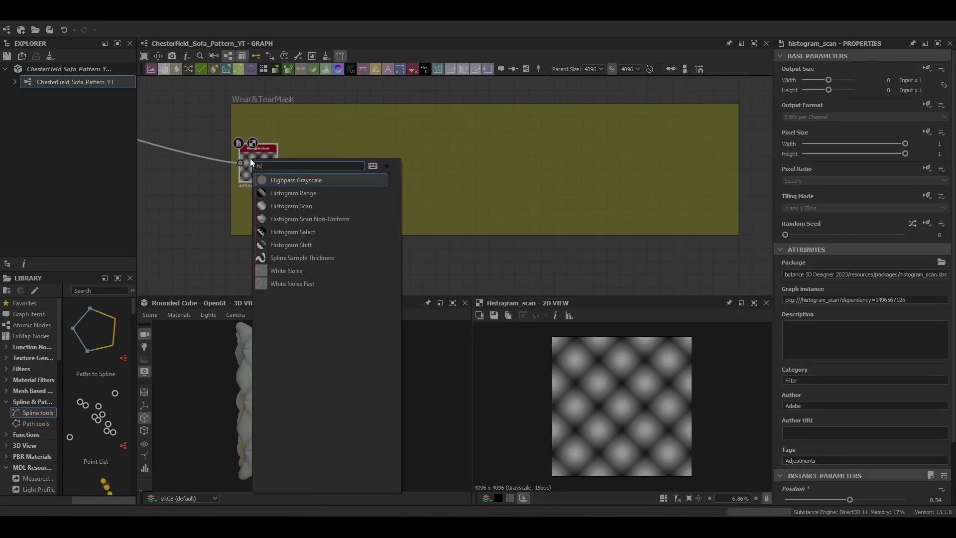
# Add a Histogram Select node after the Histogram Scan, with Position 0.09 and Range 0.38
pyautogui.click(304, 232)
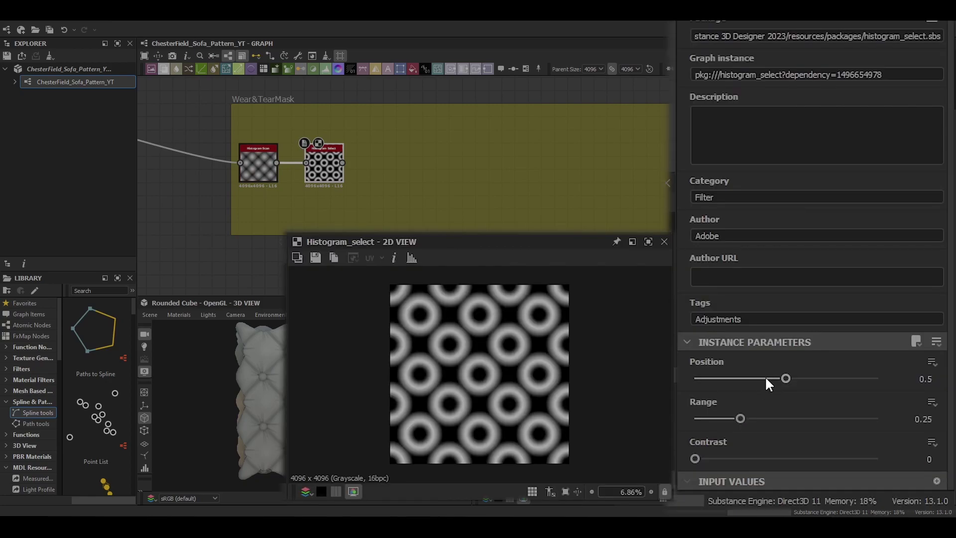
pyautogui.moveTo(766, 378); pyautogui.dragTo(711, 378)
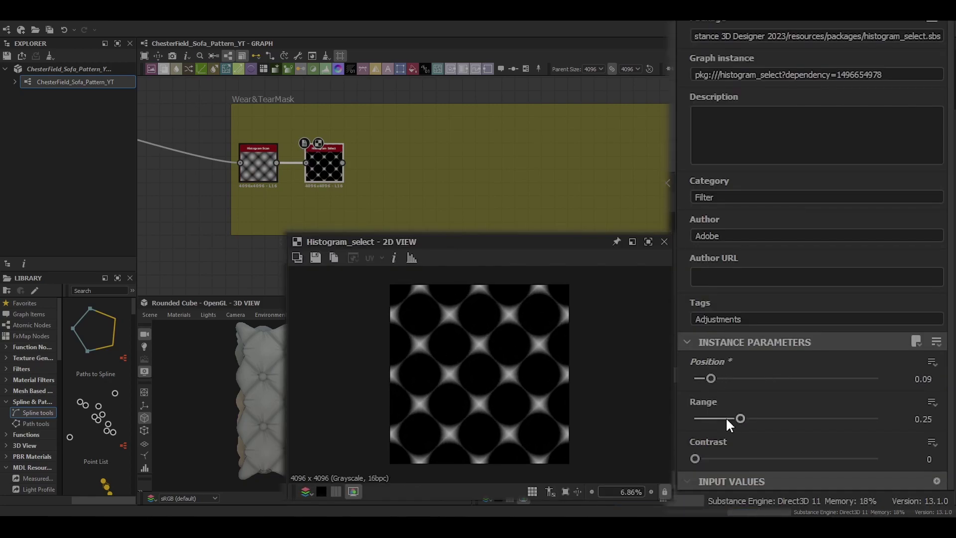
pyautogui.moveTo(726, 420); pyautogui.dragTo(764, 423)
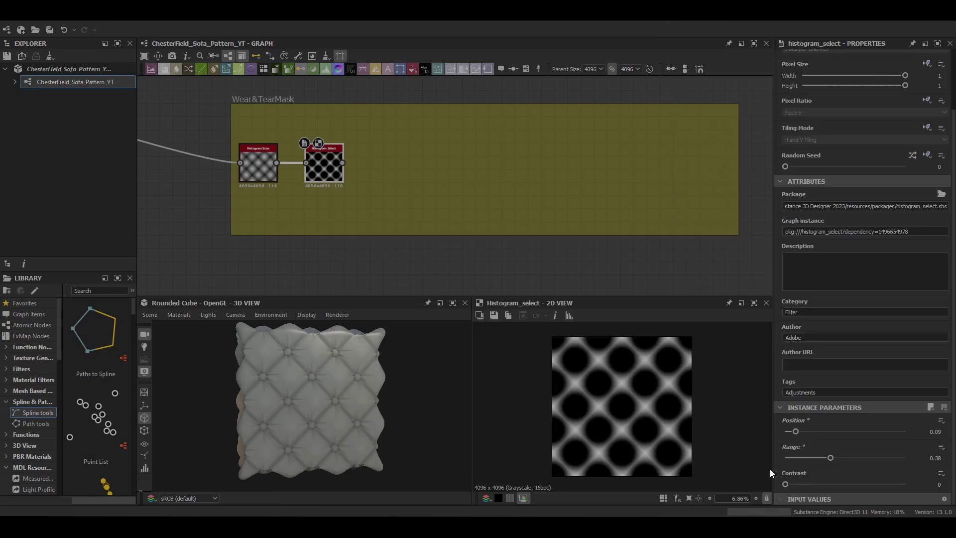
# Add a second Histogram Scan after the Histogram Select and set its Position to 0.62
pyautogui.press('space')
pyautogui.write('hist')
pyautogui.click(343, 206)
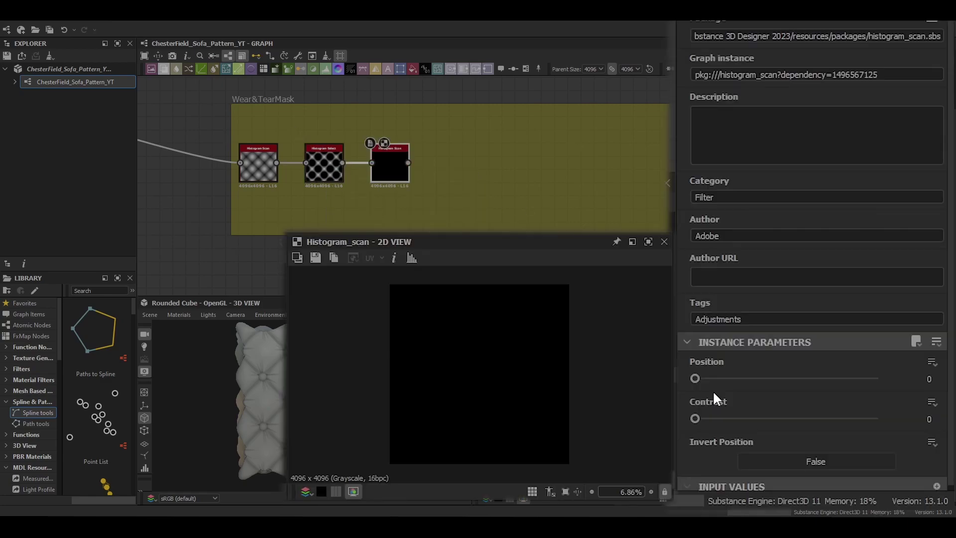
pyautogui.moveTo(696, 379); pyautogui.dragTo(807, 374)
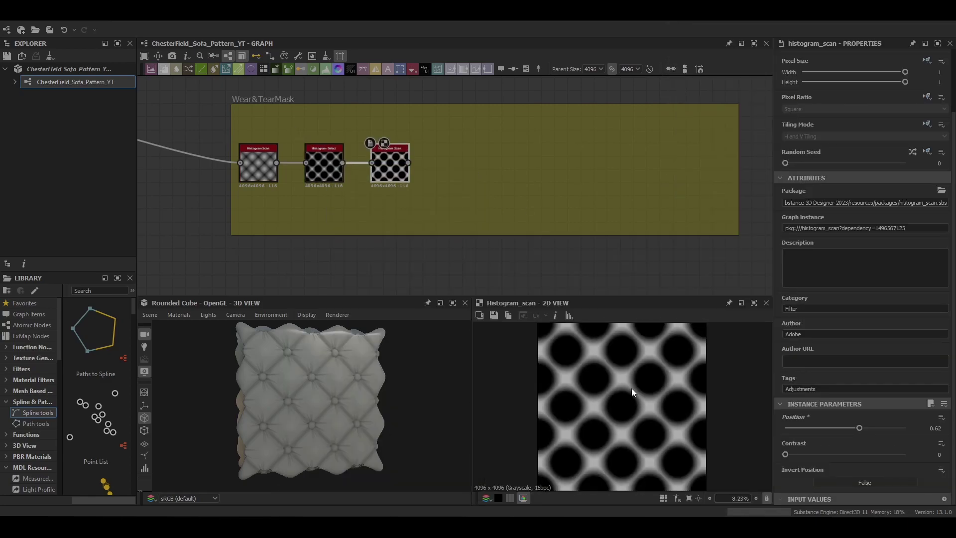
# Add an Invert Grayscale node after the second Histogram Scan in Wear&TearMask
pyautogui.moveTo(437, 187); pyautogui.dragTo(370, 187, button='middle')
pyautogui.press('space')
pyautogui.write('in')
pyautogui.click(374, 221)
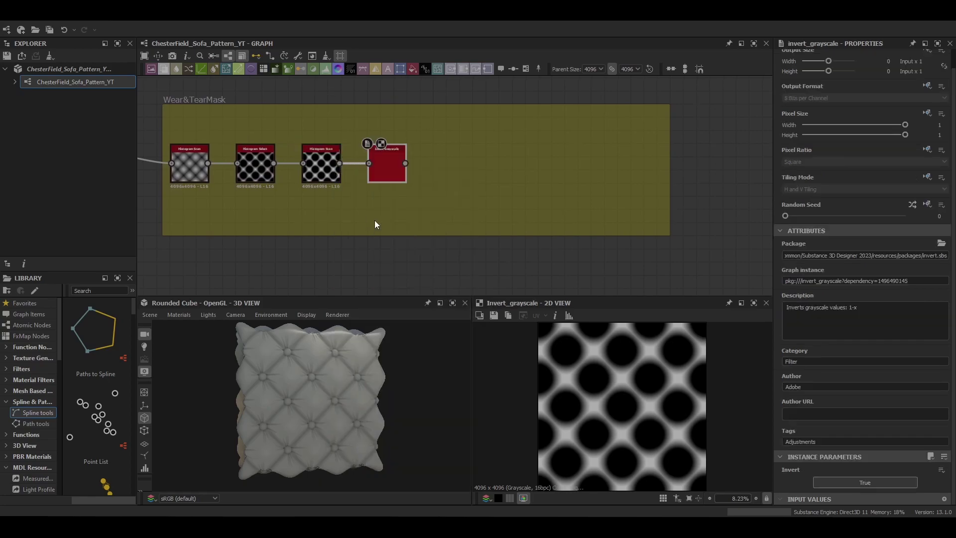
# Raise the second Histogram Scan's Contrast almost to the maximum, then preview the Invert Grayscale node and move it closer
pyautogui.doubleClick(321, 167)
pyautogui.scroll(-2, 861, 292)
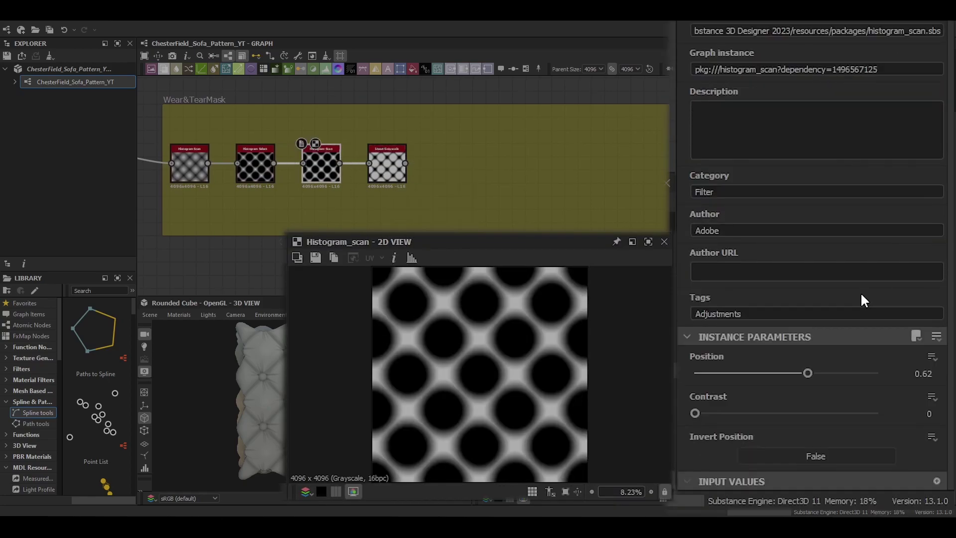
pyautogui.moveTo(695, 413); pyautogui.dragTo(876, 413)
pyautogui.doubleClick(388, 165)
pyautogui.scroll(1, 425, 331)
pyautogui.moveTo(389, 165); pyautogui.dragTo(382, 166)
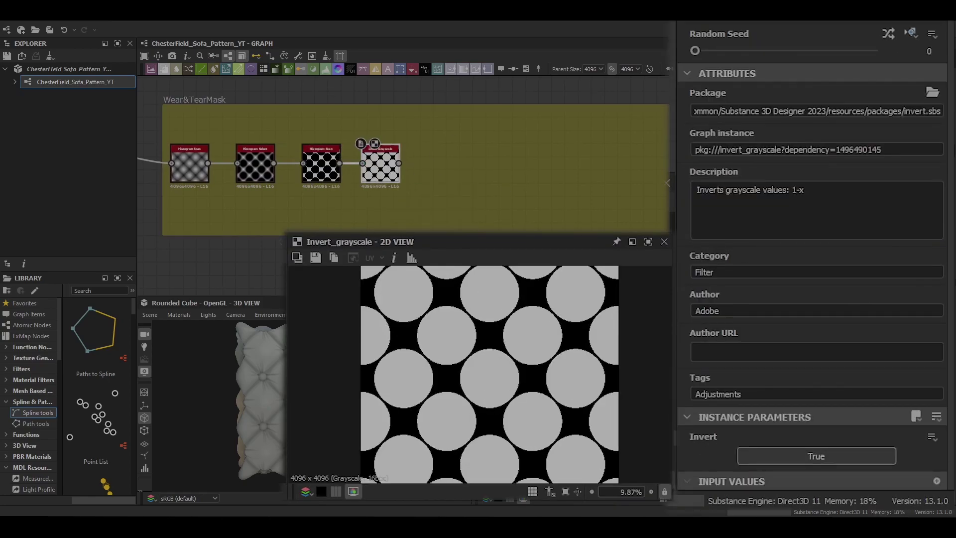
# Add a Flood Fill node after Invert Grayscale, followed by a Flood Fill to Random Grayscale node
pyautogui.press('space')
pyautogui.write('flood')
pyautogui.press('Return')
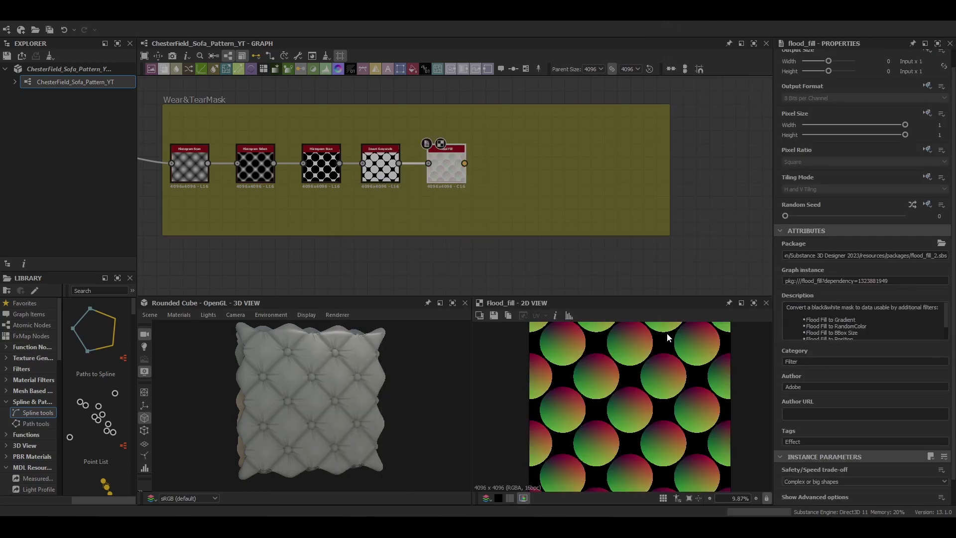
pyautogui.press('space')
pyautogui.write('flood')
pyautogui.click(492, 249)
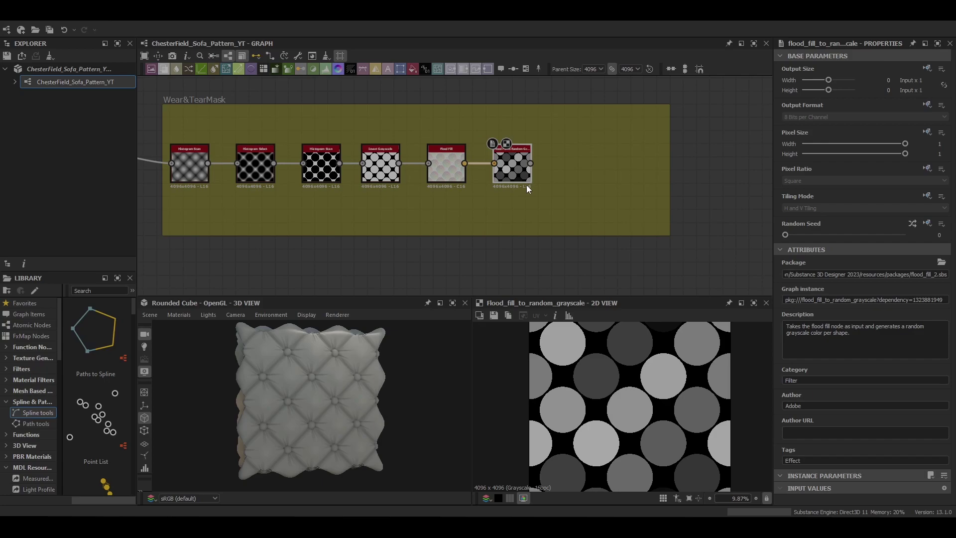
# Add a Directional Warp node after Flood Fill to Random Grayscale and preview it
pyautogui.press('space')
pyautogui.write('directional')
pyautogui.click(550, 185)
pyautogui.doubleClick(570, 172)
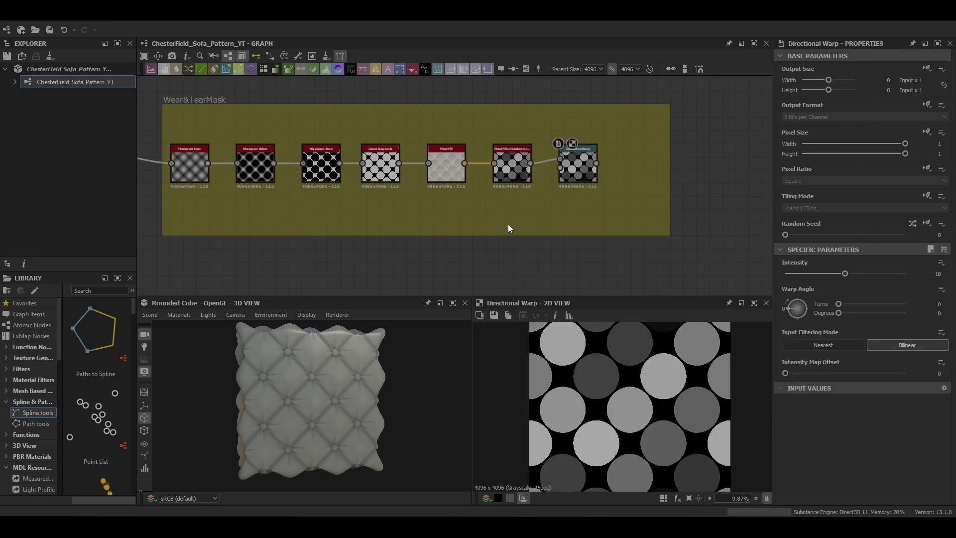
# Feed a Perlin Noise with a strongly reduced Scale into the Directional Warp's intensity input and set the warp Intensity to 20
pyautogui.press('space')
pyautogui.write('perlin')
pyautogui.press('Return')
pyautogui.moveTo(537, 215); pyautogui.dragTo(560, 168)
pyautogui.scroll(-2, 807, 365)
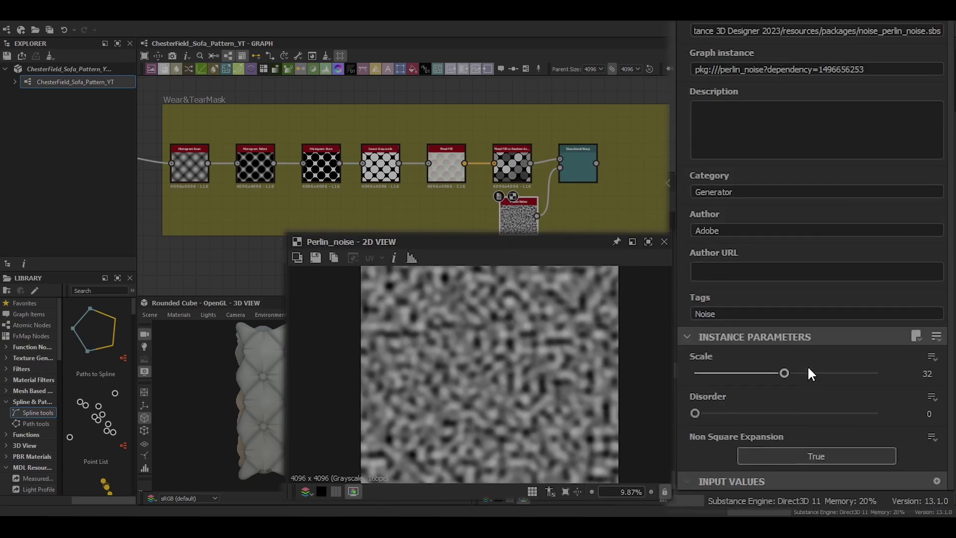
pyautogui.moveTo(783, 371); pyautogui.dragTo(714, 370)
pyautogui.doubleClick(578, 163)
pyautogui.moveTo(785, 138); pyautogui.dragTo(910, 141)
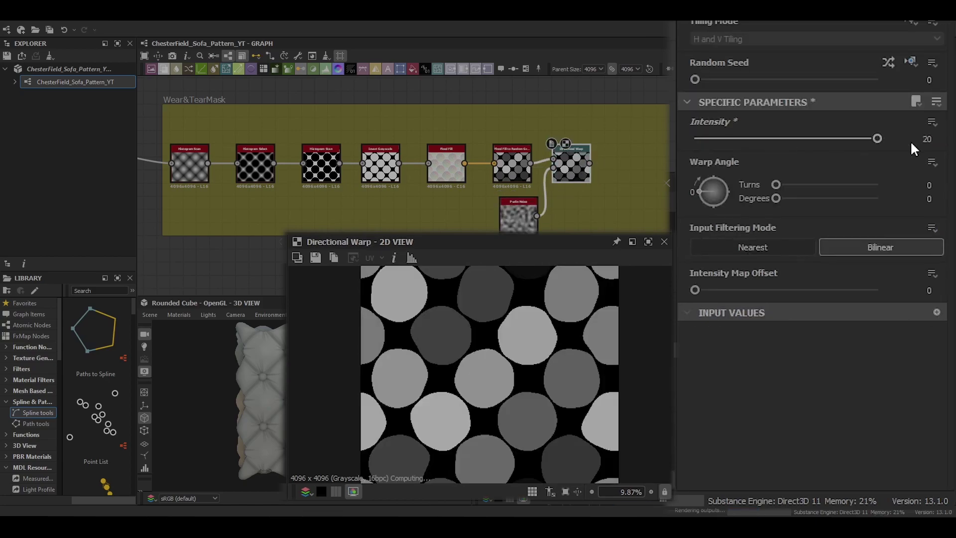
# Add a Histogram Select node after the Directional Warp, with Position 1 and both Range and Contrast at their maximum
pyautogui.moveTo(593, 172); pyautogui.dragTo(469, 199, button='middle')
pyautogui.press('space')
pyautogui.write('histogram select')
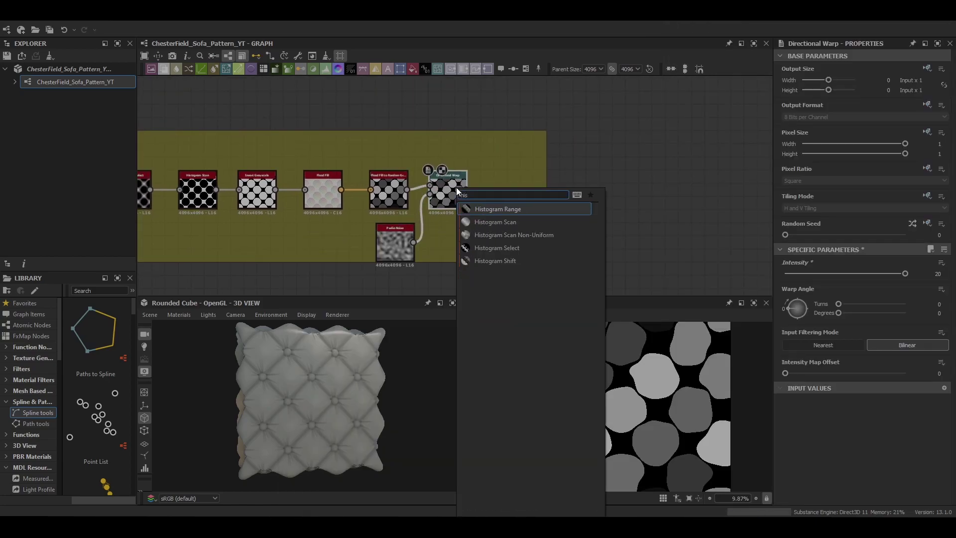
pyautogui.press('Return')
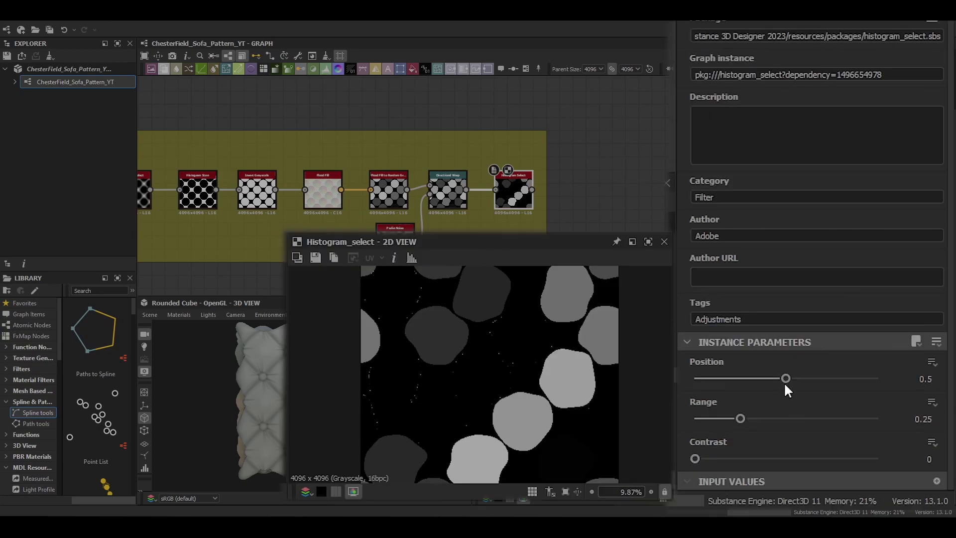
pyautogui.moveTo(785, 378); pyautogui.dragTo(878, 379)
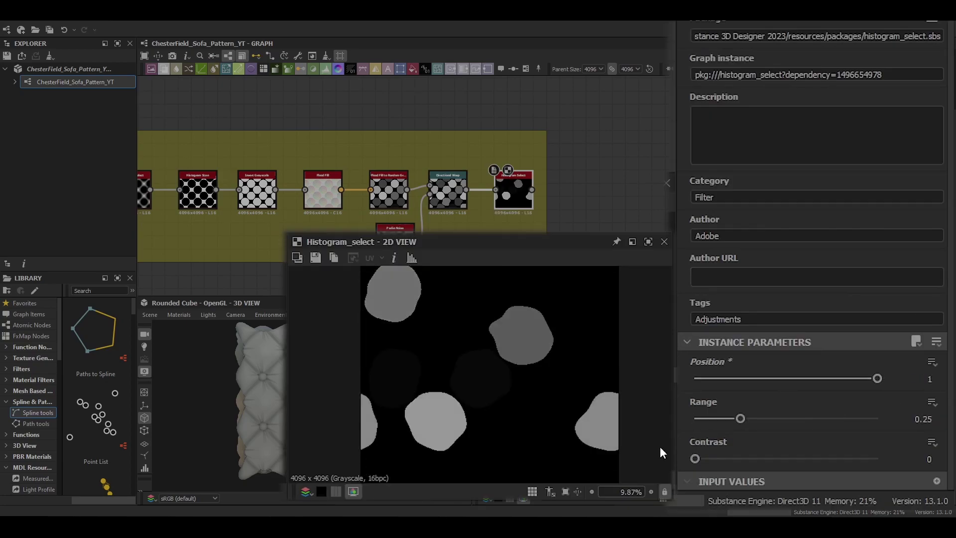
pyautogui.moveTo(740, 418); pyautogui.dragTo(877, 418)
pyautogui.moveTo(695, 459); pyautogui.dragTo(878, 458)
# Increase the Random Seed of Flood Fill to Random Grayscale and preview the resulting mask in the Histogram Select
pyautogui.click(388, 193)
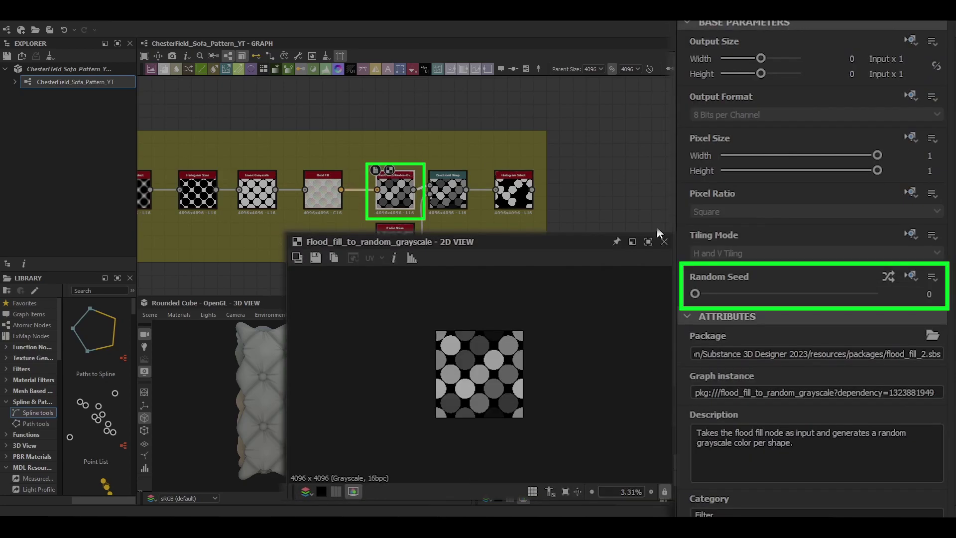
pyautogui.moveTo(695, 294); pyautogui.dragTo(769, 294)
pyautogui.doubleClick(513, 193)
pyautogui.click(395, 194)
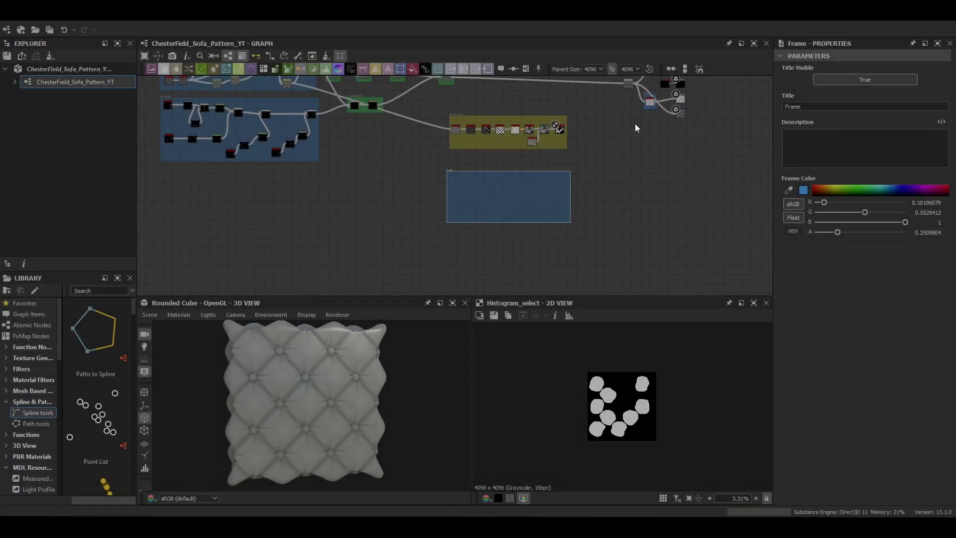
# Title the new blue frame below Wear&TearMask "FrameWear & Tear"
pyautogui.scroll(-2, 388, 196)
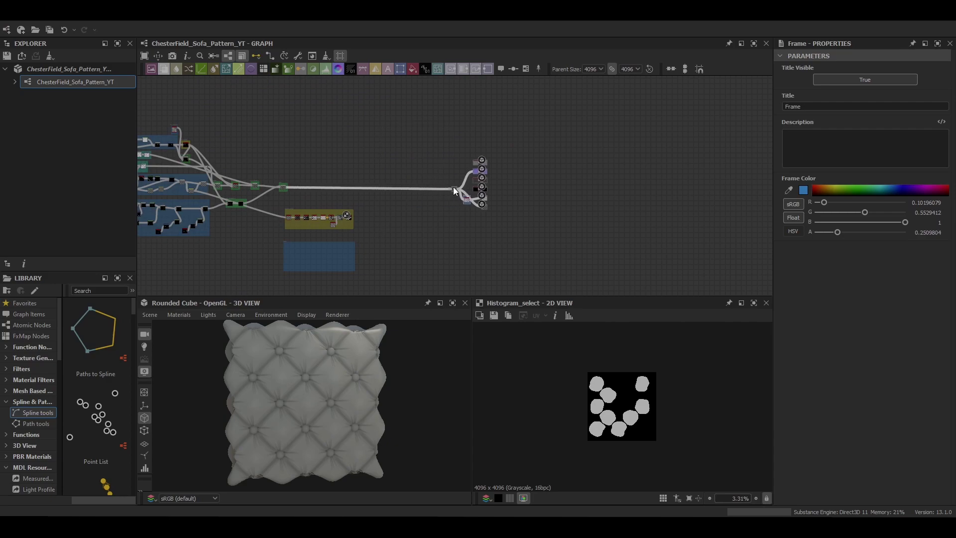
pyautogui.scroll(6, 496, 190)
pyautogui.moveTo(301, 247); pyautogui.dragTo(415, 172, button='middle')
pyautogui.moveTo(816, 107); pyautogui.dragTo(758, 110)
pyautogui.write('Wear & Tear')
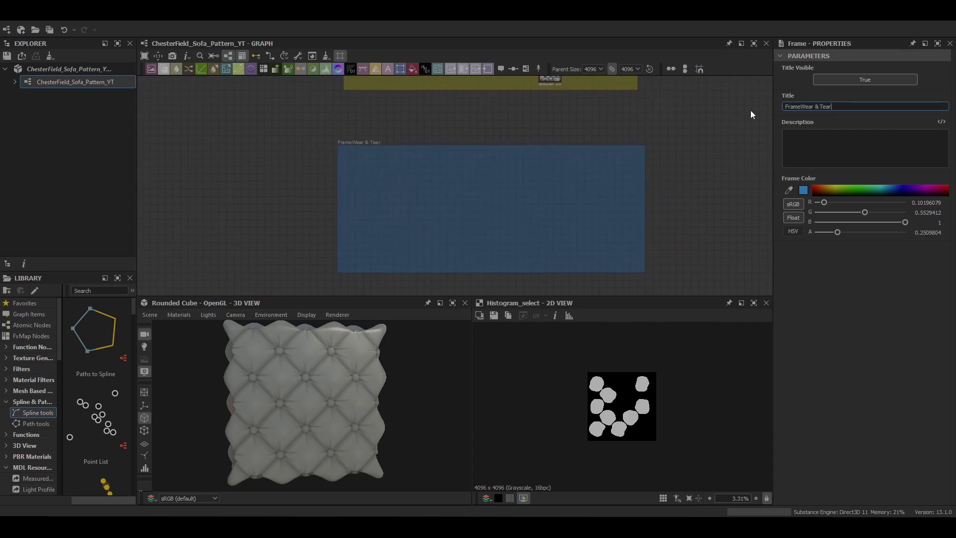
# Add a Tile Sampler node inside the FrameWear & Tear frame and preview it
pyautogui.press('space')
pyautogui.write('tile')
pyautogui.press('Down')
pyautogui.press('Down')
pyautogui.press('Down')
pyautogui.press('Down')
pyautogui.press('Down')
pyautogui.press('Down')
pyautogui.press('Down')
pyautogui.press('Down')
pyautogui.press('Down')
pyautogui.press('Return')
pyautogui.scroll(6, 357, 207)
pyautogui.doubleClick(364, 218)
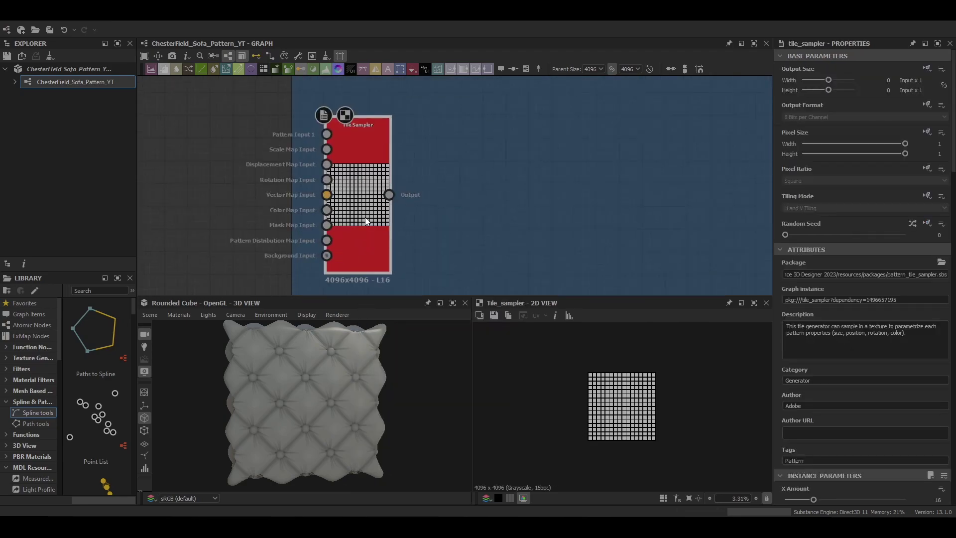
# Set the Tile Sampler's Pattern to Disc and X Amount to 8, and raise the Y Amount slightly
pyautogui.scroll(-5, 745, 316)
pyautogui.click(736, 402)
pyautogui.click(727, 436)
pyautogui.moveTo(738, 255); pyautogui.dragTo(713, 254)
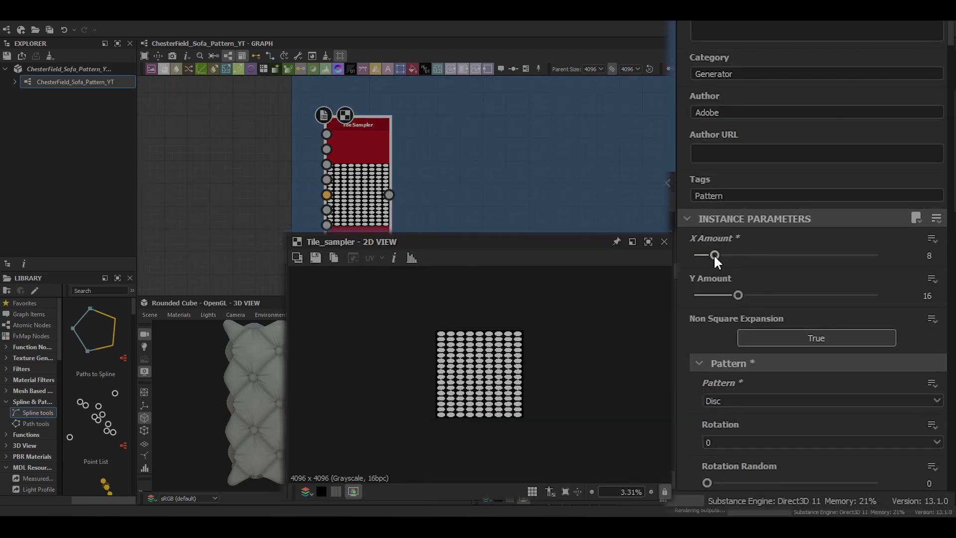
pyautogui.moveTo(738, 295); pyautogui.dragTo(747, 295)
# Set the Tile Sampler's Size X to 0.04 and its Scale to 2.41
pyautogui.scroll(4, 566, 388)
pyautogui.scroll(-6, 793, 383)
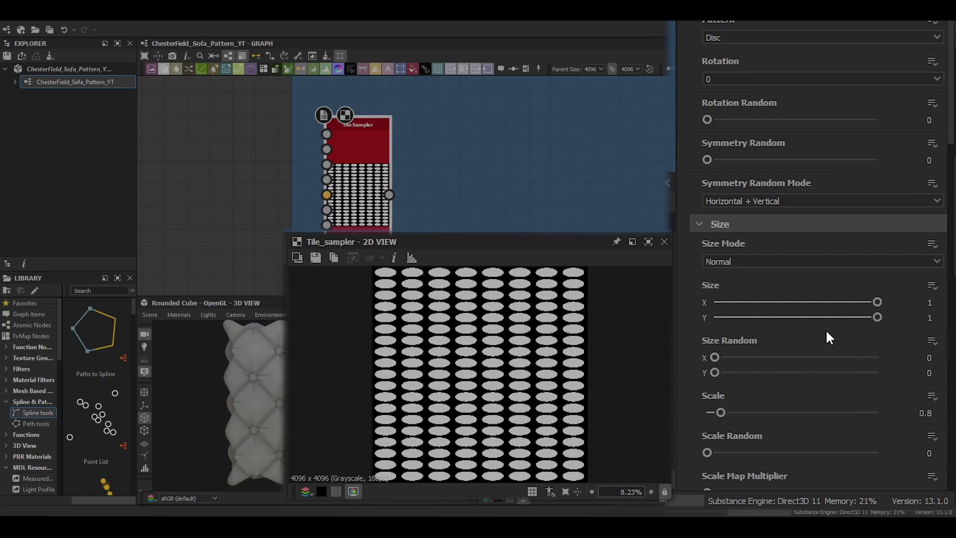
pyautogui.moveTo(876, 302); pyautogui.dragTo(724, 282)
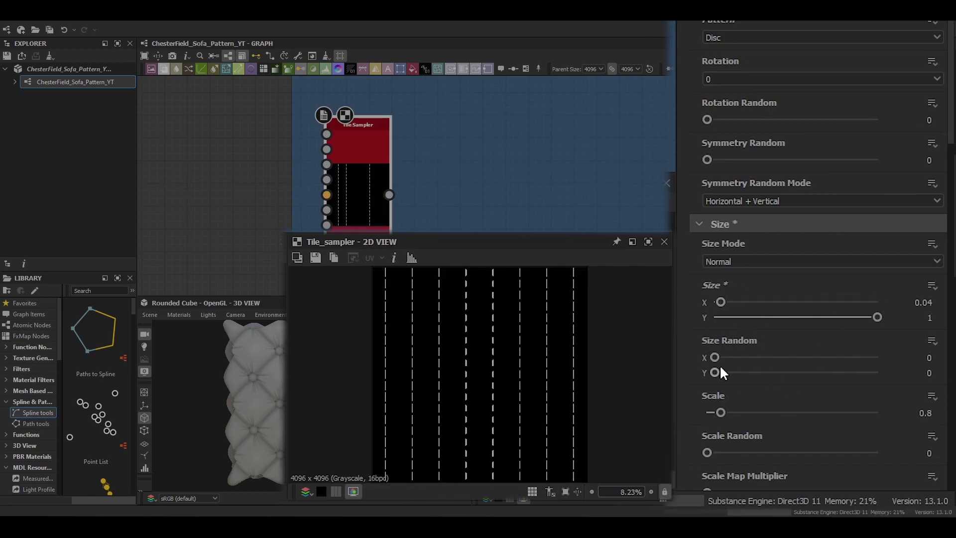
pyautogui.moveTo(720, 412); pyautogui.dragTo(747, 419)
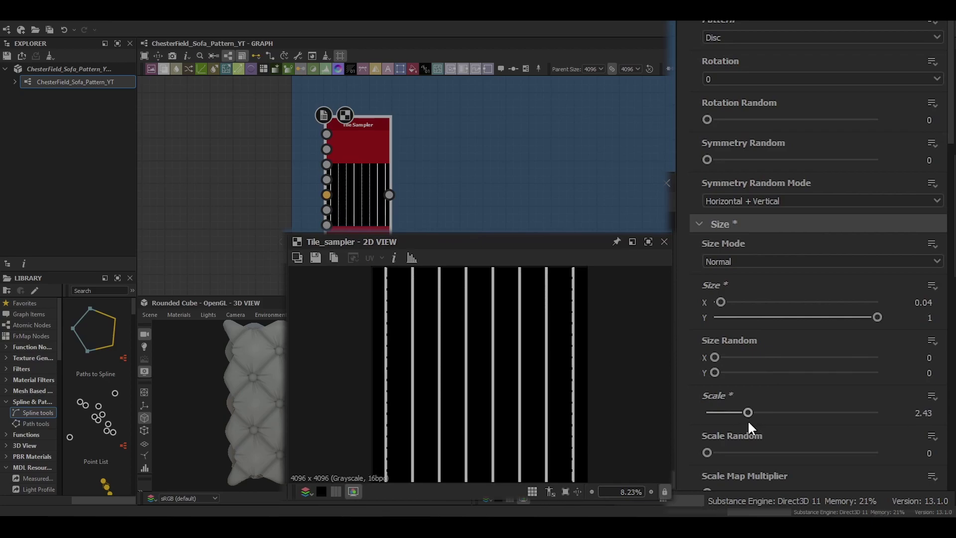
pyautogui.click(936, 400)
pyautogui.click(940, 424)
# Set the Tile Sampler's Scale Random to 0.62
pyautogui.scroll(-10, 940, 423)
pyautogui.scroll(-3, 941, 423)
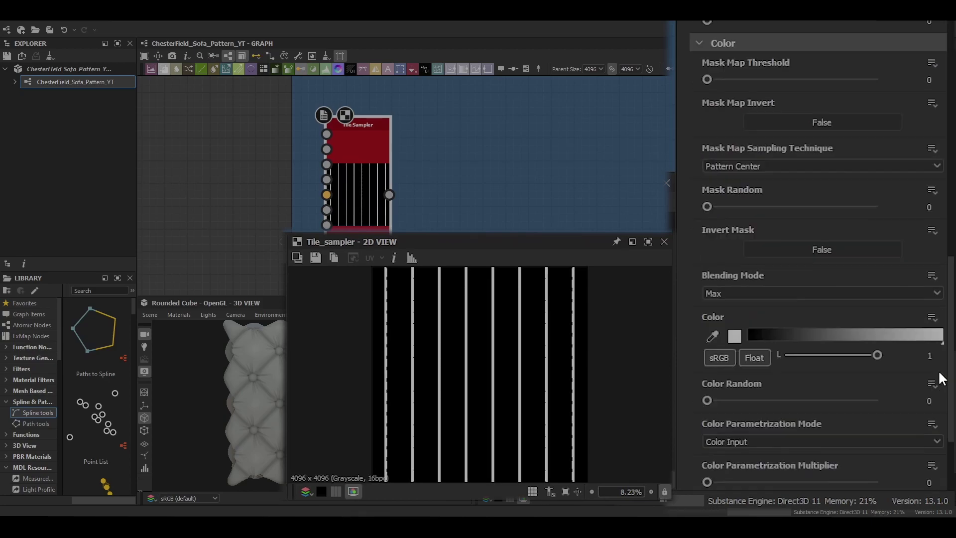
pyautogui.scroll(8, 938, 379)
pyautogui.scroll(1, 936, 380)
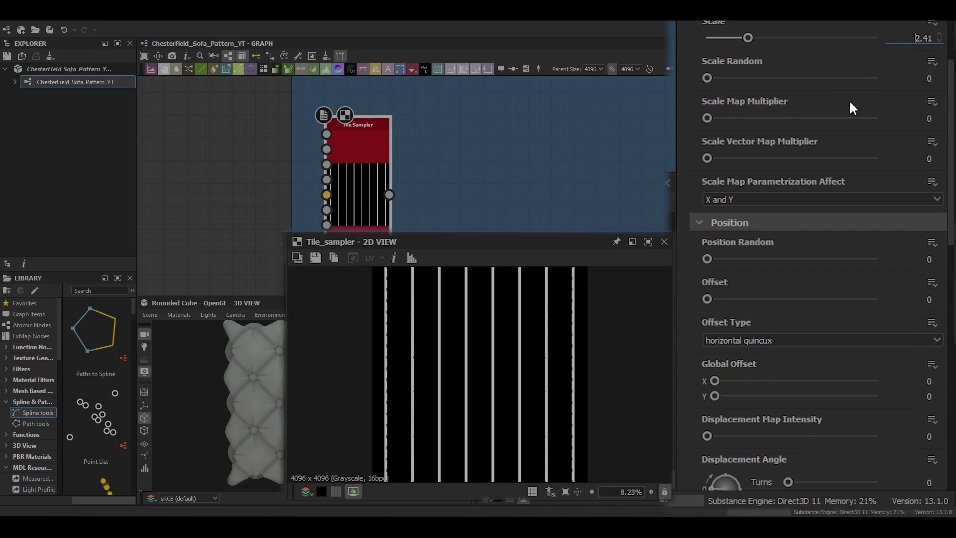
pyautogui.moveTo(769, 79); pyautogui.dragTo(795, 78)
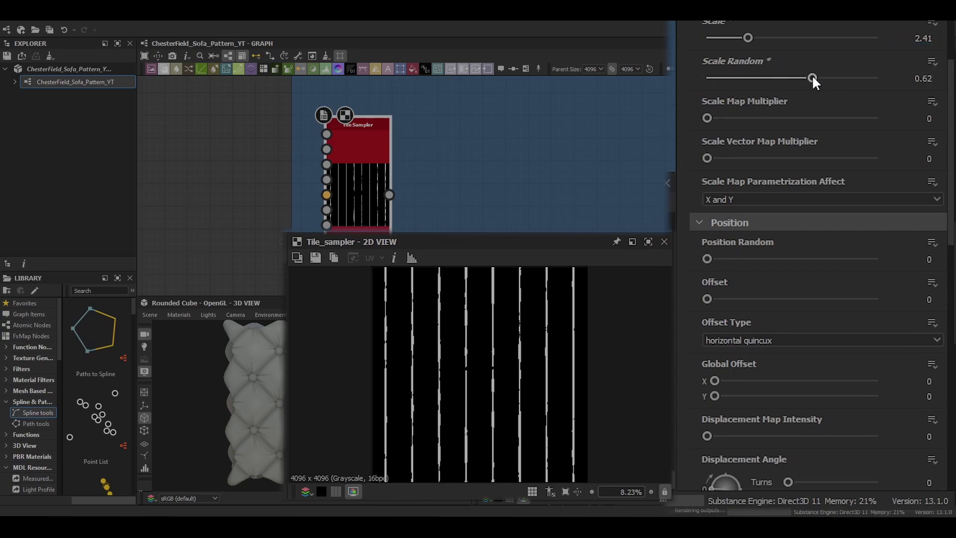
# Set the Tile Sampler's Position Random to 0.38 and increase its Offset
pyautogui.scroll(-2, 764, 119)
pyautogui.moveTo(707, 168); pyautogui.dragTo(707, 167)
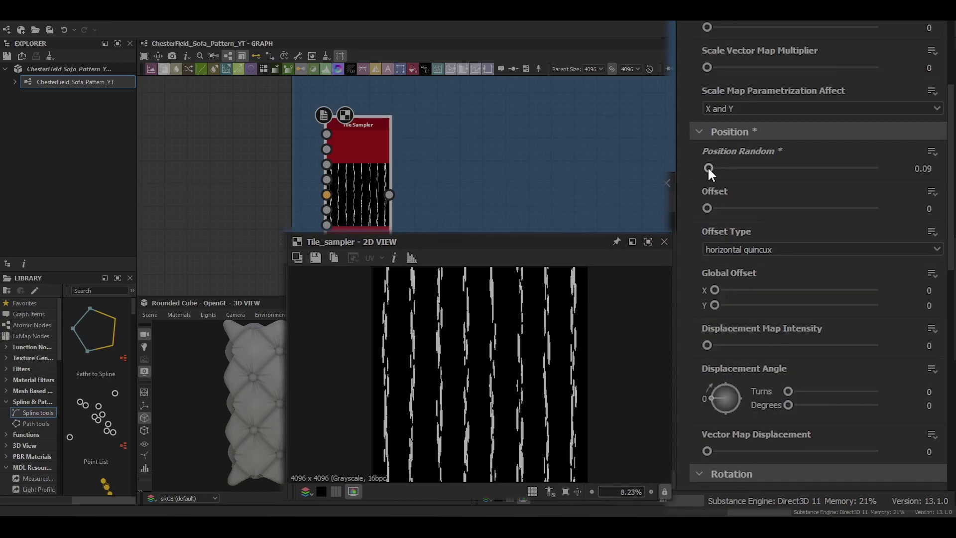
pyautogui.moveTo(920, 169); pyautogui.dragTo(936, 175)
pyautogui.write('38')
pyautogui.press('Return')
pyautogui.moveTo(784, 210); pyautogui.dragTo(821, 215)
# Raise the Tile Sampler's Rotation Random slightly and set its Color Random to 1
pyautogui.scroll(-10, 807, 234)
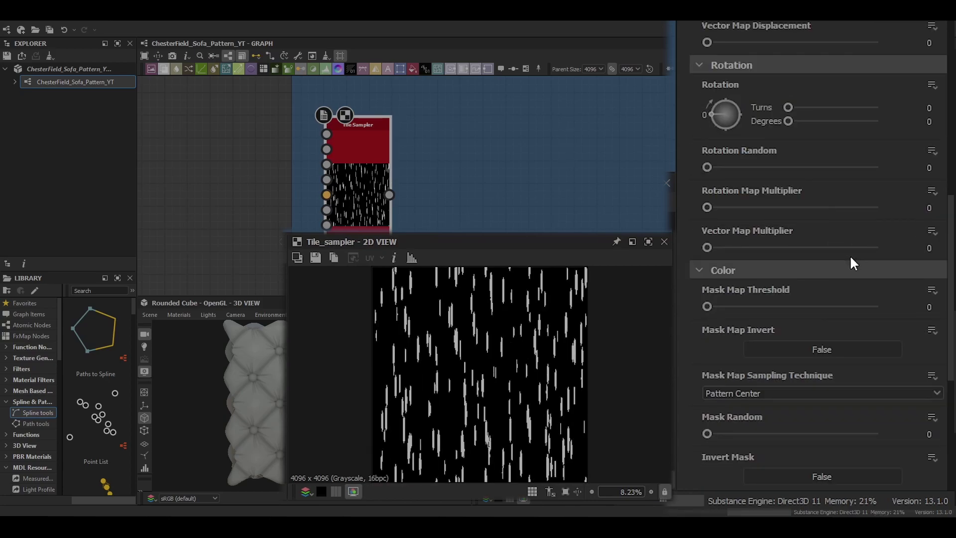
pyautogui.moveTo(707, 122); pyautogui.dragTo(726, 124)
pyautogui.scroll(-4, 742, 169)
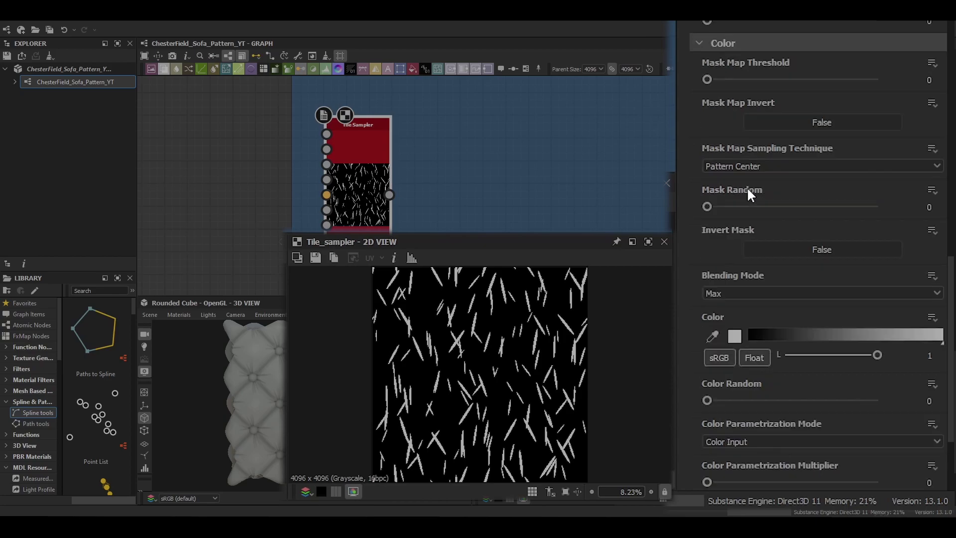
pyautogui.scroll(-3, 746, 194)
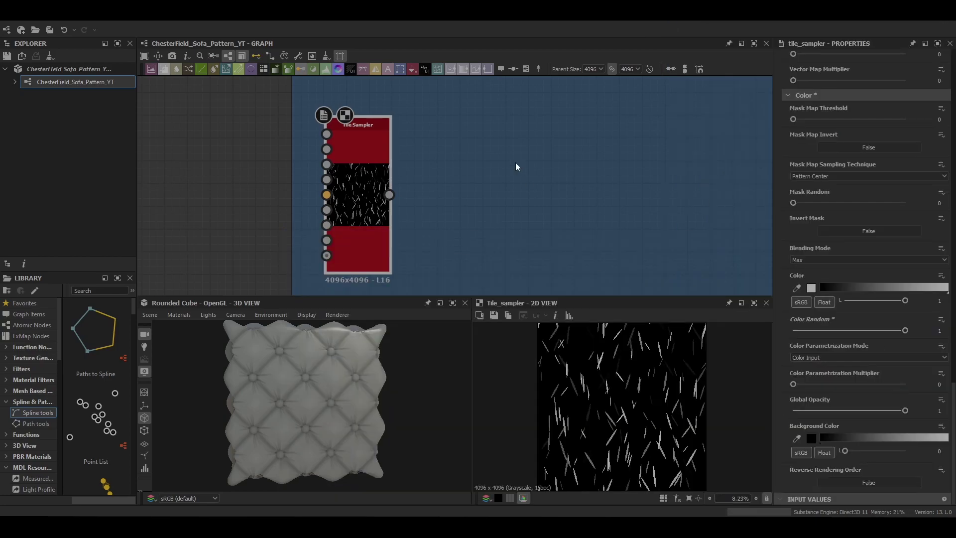
# Add a Histogram Scan fed by the Tile Sampler, with Position and Contrast both at 1
pyautogui.press('space')
pyautogui.write('hist')
pyautogui.press('Down')
pyautogui.press('Return')
pyautogui.moveTo(389, 195); pyautogui.dragTo(486, 149)
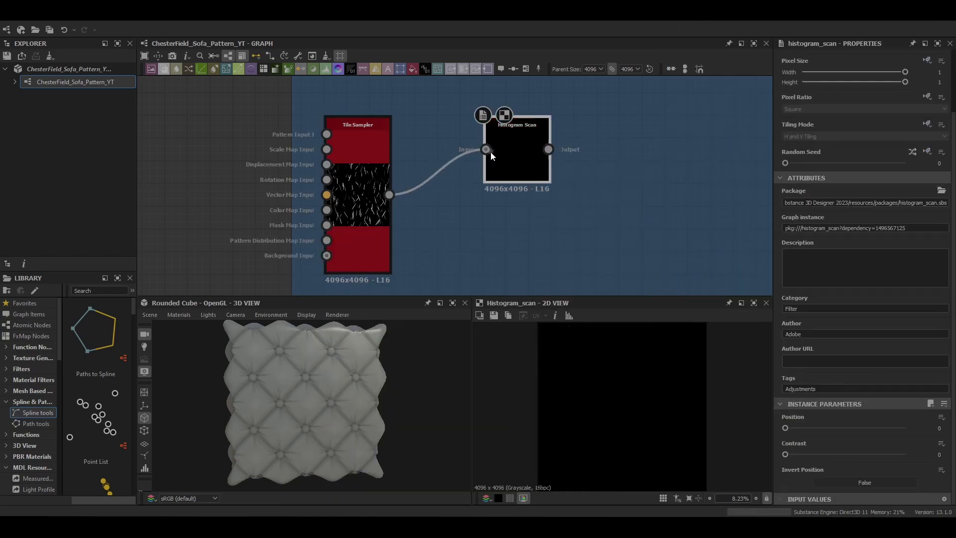
pyautogui.moveTo(695, 373); pyautogui.dragTo(875, 373)
pyautogui.moveTo(694, 414); pyautogui.dragTo(876, 413)
# Add a Distance node with the Histogram Scan as mask and the Tile Sampler as source, and set Maximum Distance to 5000
pyautogui.moveTo(545, 235); pyautogui.dragTo(501, 202, button='middle')
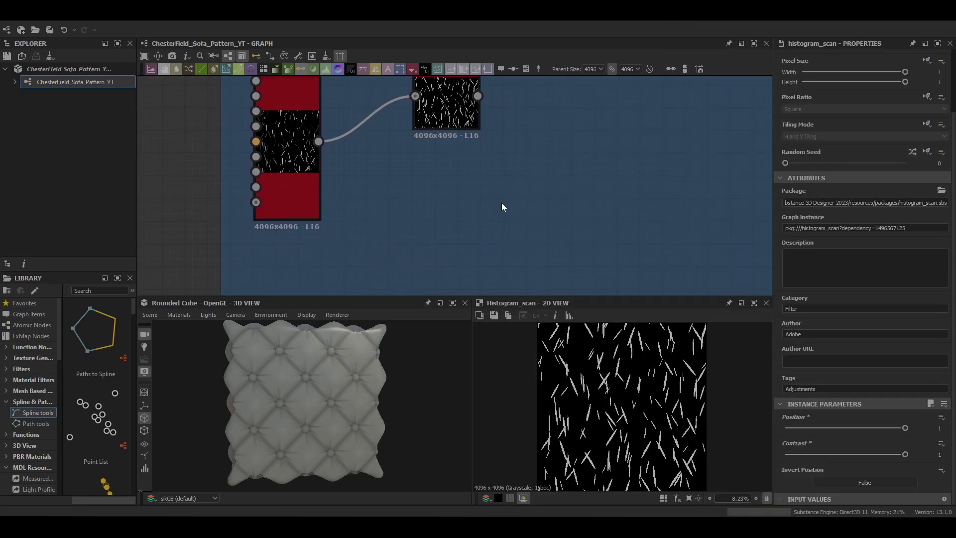
pyautogui.press('space')
pyautogui.write('dis')
pyautogui.press('Return')
pyautogui.moveTo(477, 96); pyautogui.dragTo(461, 202)
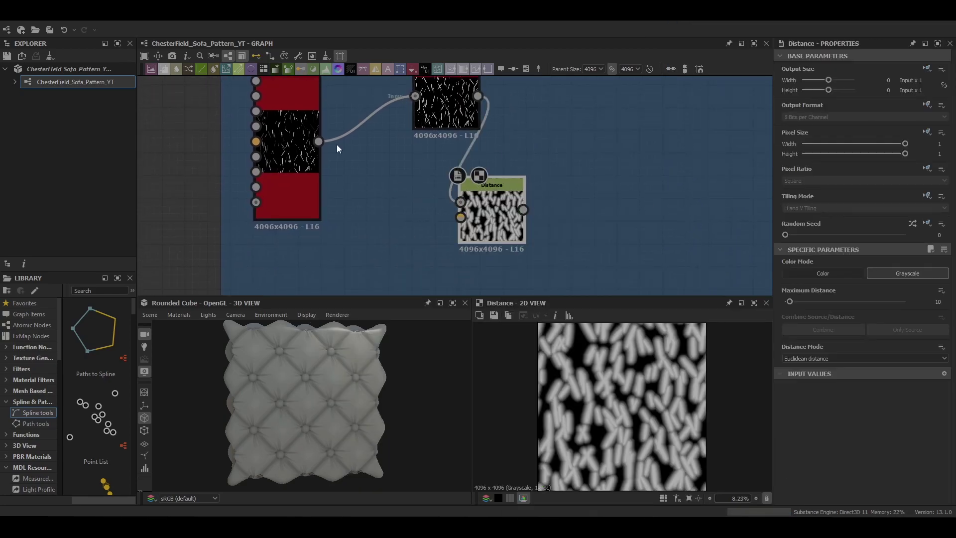
pyautogui.moveTo(318, 142); pyautogui.dragTo(461, 218)
pyautogui.moveTo(789, 302); pyautogui.dragTo(905, 301)
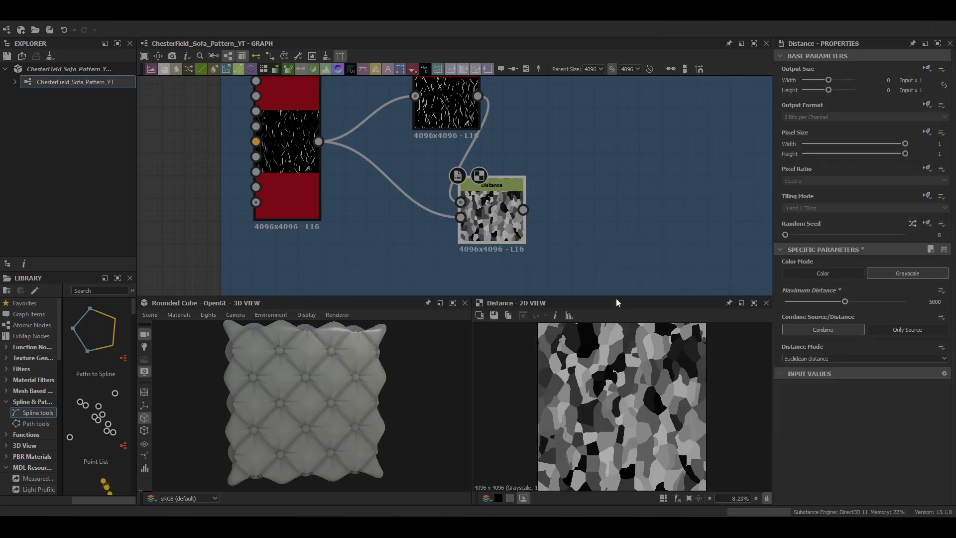
# Add an Edge Detect node after Distance, with Edge Width 1.44 and Edge Roundness 0
pyautogui.press('space')
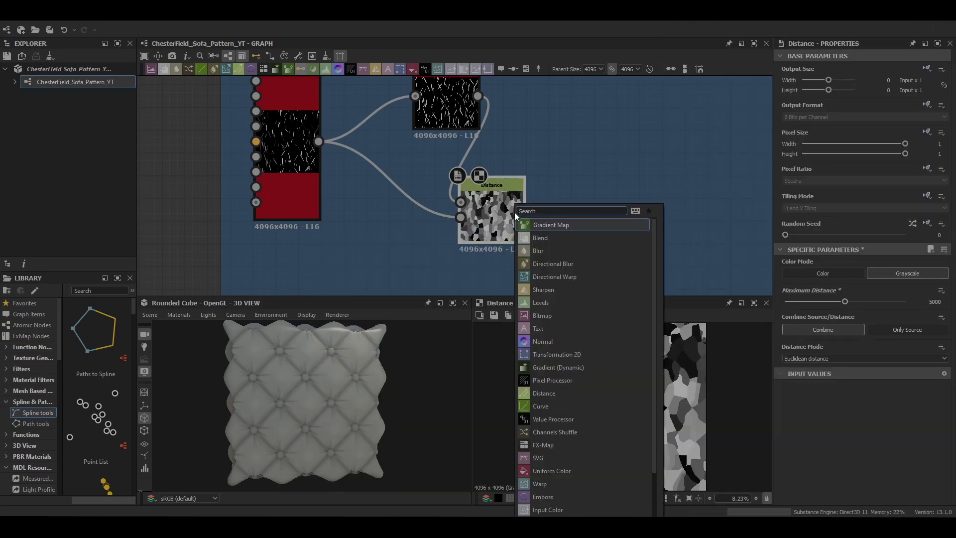
pyautogui.write('edge')
pyautogui.press('Return')
pyautogui.click(942, 502)
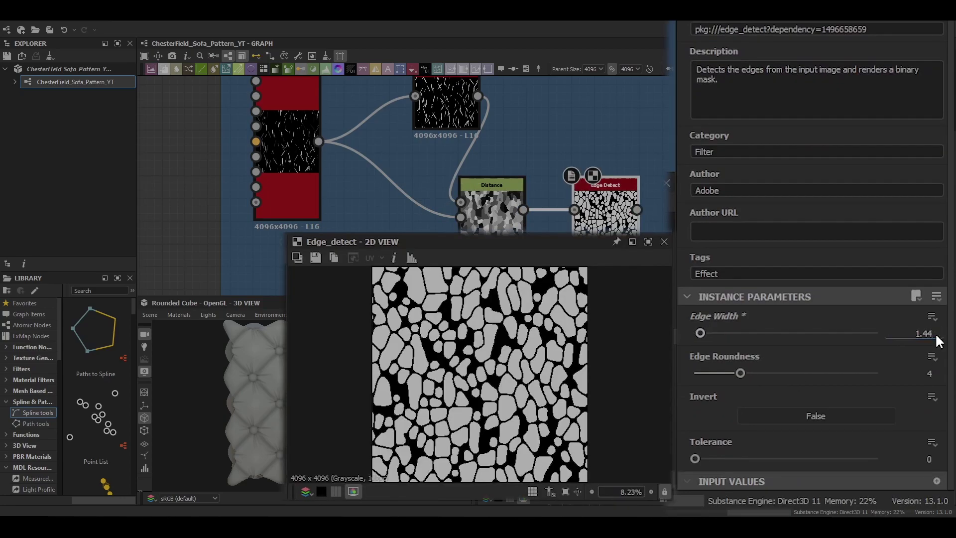
pyautogui.scroll(-2, 635, 437)
pyautogui.moveTo(741, 373); pyautogui.dragTo(694, 373)
pyautogui.scroll(6, 563, 416)
pyautogui.scroll(-3, 495, 410)
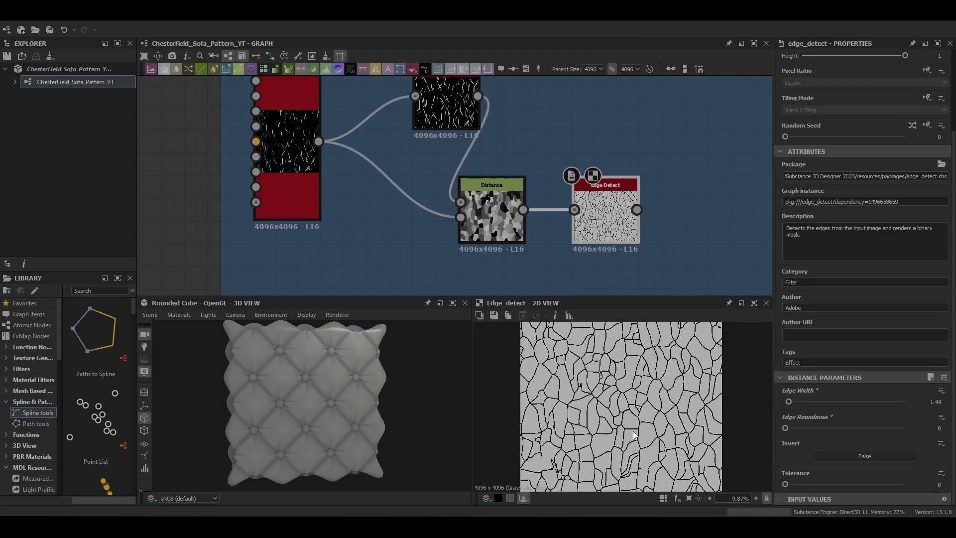
# Add a frame around the Edge Detect node and title it "WearThickness"
pyautogui.scroll(-2, 560, 201)
pyautogui.rightClick(576, 209)
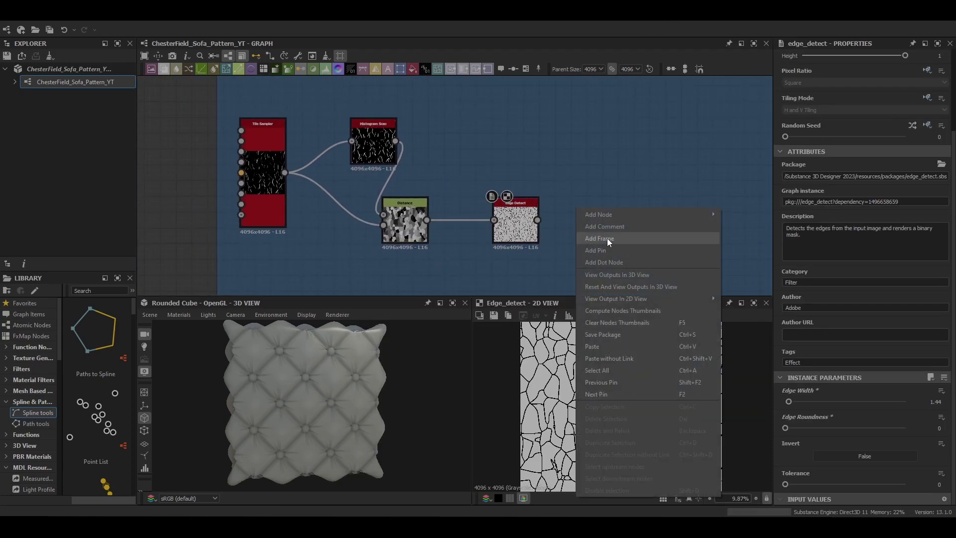
pyautogui.click(607, 238)
pyautogui.moveTo(600, 202); pyautogui.dragTo(504, 180)
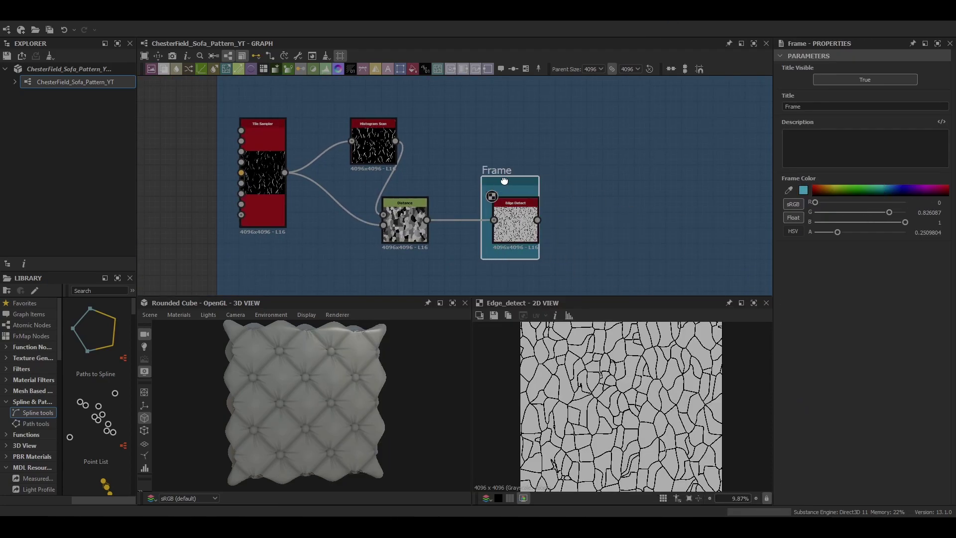
pyautogui.doubleClick(863, 107)
pyautogui.write('WearThickness')
pyautogui.press('Return')
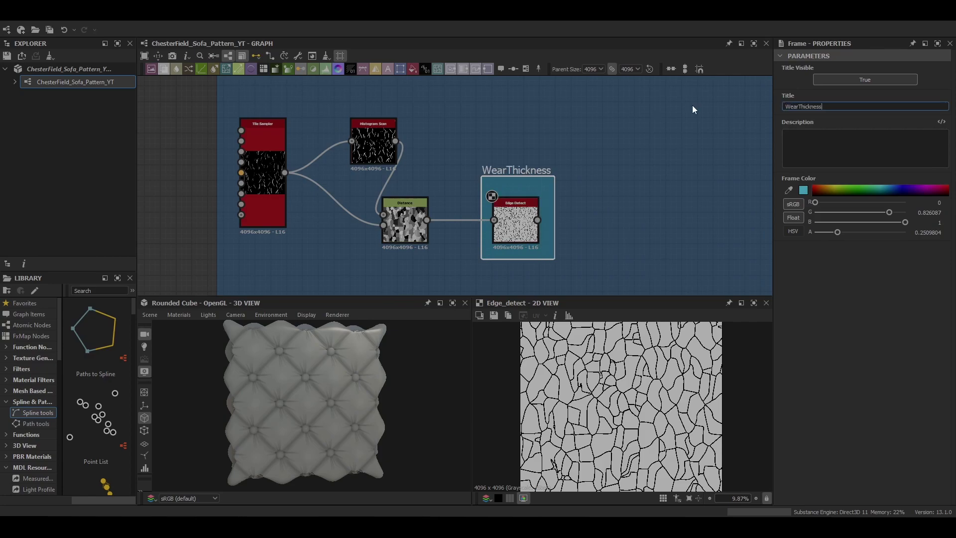
# Add a Flood Fill node fed by the Edge Detect node
pyautogui.moveTo(587, 197); pyautogui.dragTo(435, 156, button='middle')
pyautogui.scroll(-2, 436, 160)
pyautogui.click(358, 185)
pyautogui.press('space')
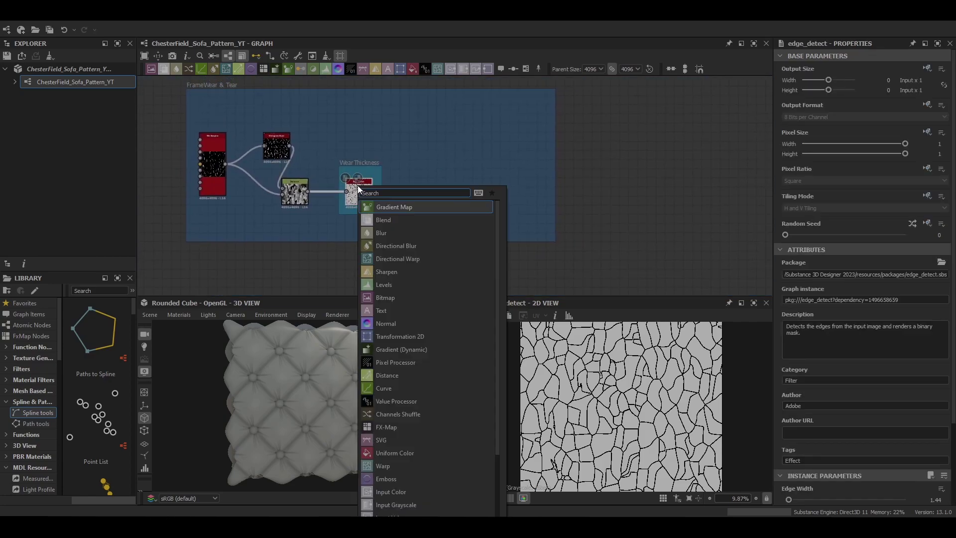
pyautogui.write('flo')
pyautogui.click(382, 207)
pyautogui.press('space')
pyautogui.write('flo')
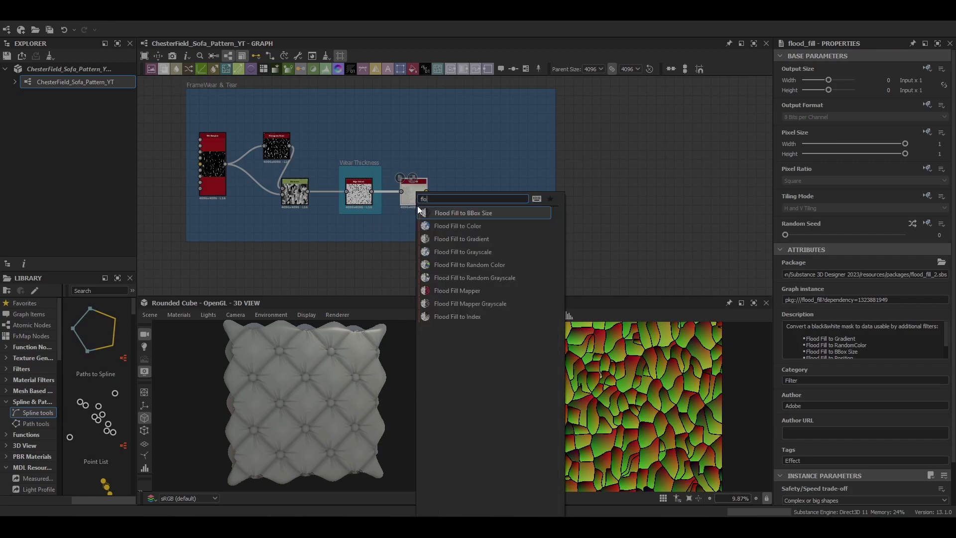
pyautogui.click(443, 264)
pyautogui.hotkey('ctrl', 'z')
# Add a Flood Fill to Random Grayscale node after Flood Fill, followed by a Histogram Select with Position 0
pyautogui.press('space')
pyautogui.write('flood')
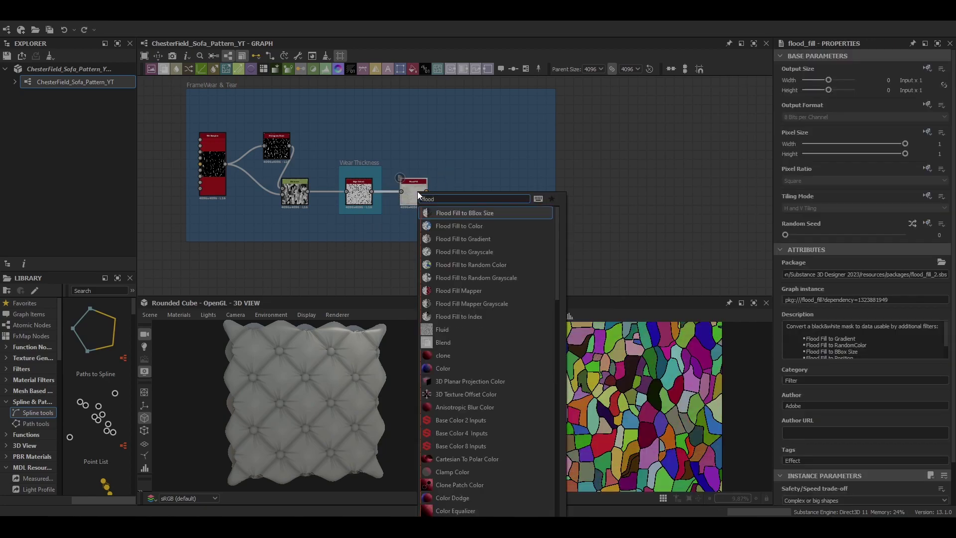
pyautogui.click(465, 278)
pyautogui.press('space')
pyautogui.write('hist')
pyautogui.click(486, 214)
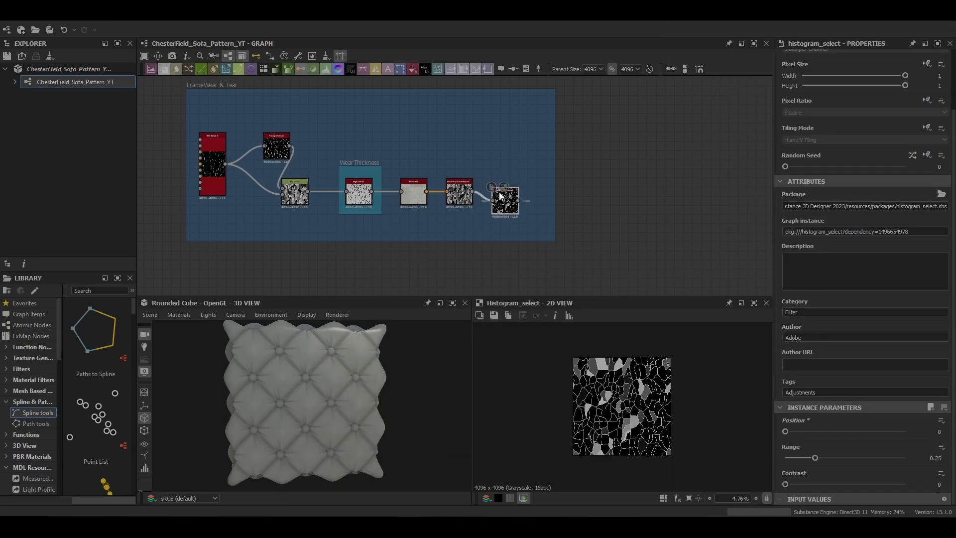
# Add a Directional Warp node after the Histogram Select
pyautogui.press('space')
pyautogui.write('dir')
pyautogui.click(513, 225)
pyautogui.press('space')
pyautogui.write('p')
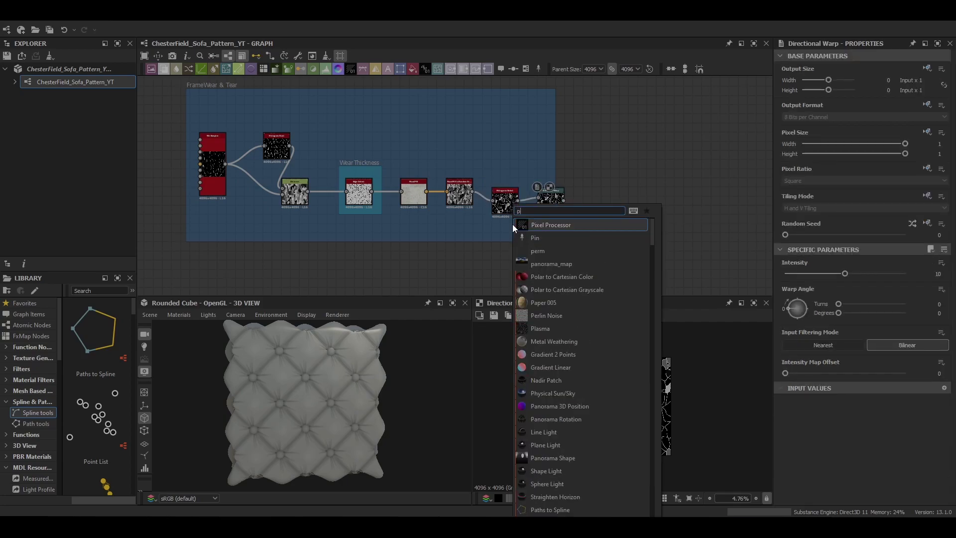
pyautogui.write('erl')
pyautogui.press('Return')
pyautogui.scroll(5, 513, 230)
pyautogui.press('Delete')
# Add a Perlin Noise node and connect it to the Directional Warp's intensity input
pyautogui.press('space')
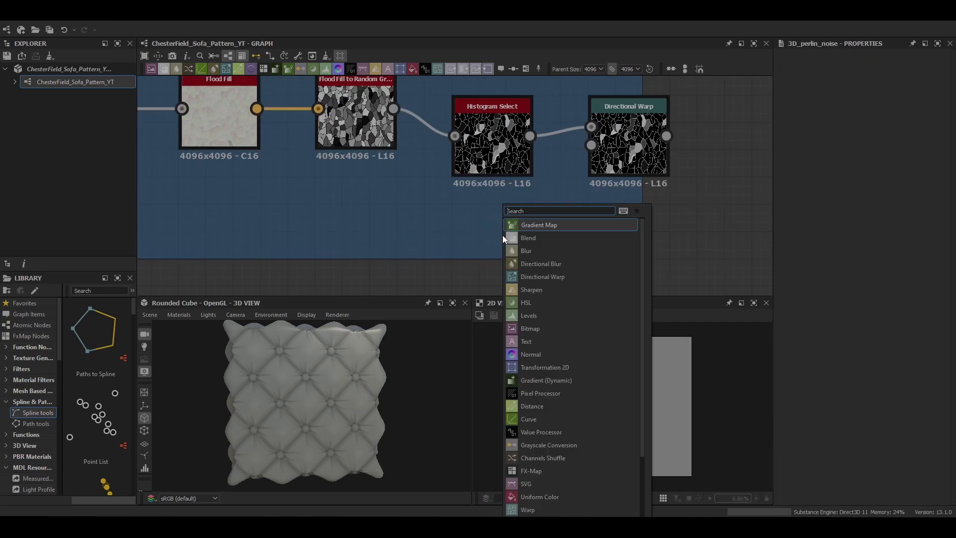
pyautogui.write('perl')
pyautogui.click(518, 238)
pyautogui.scroll(-3, 881, 387)
pyautogui.moveTo(529, 245); pyautogui.dragTo(591, 145)
# Set the Directional Warp's Intensity to 8.42 and check the warped cracks in the 2D view
pyautogui.doubleClick(622, 144)
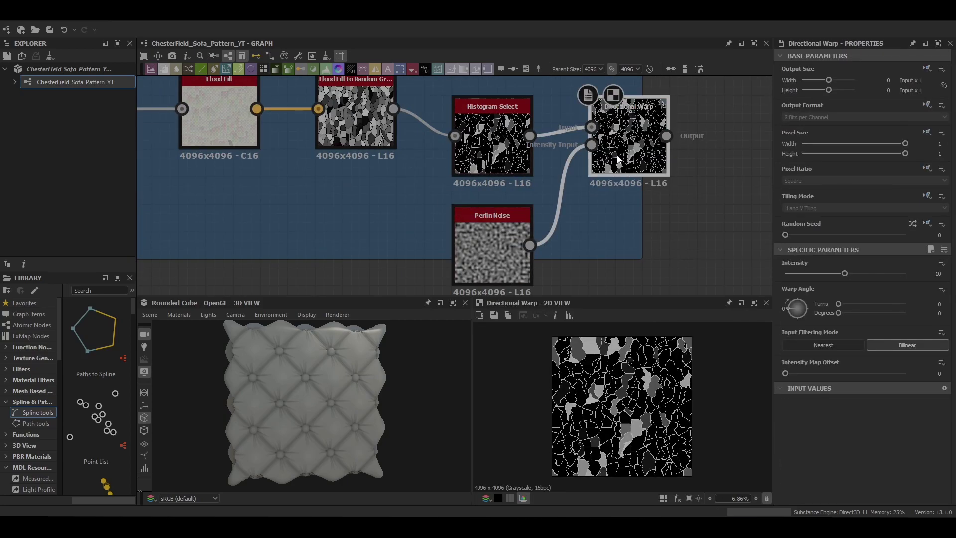
pyautogui.moveTo(845, 272); pyautogui.dragTo(834, 273)
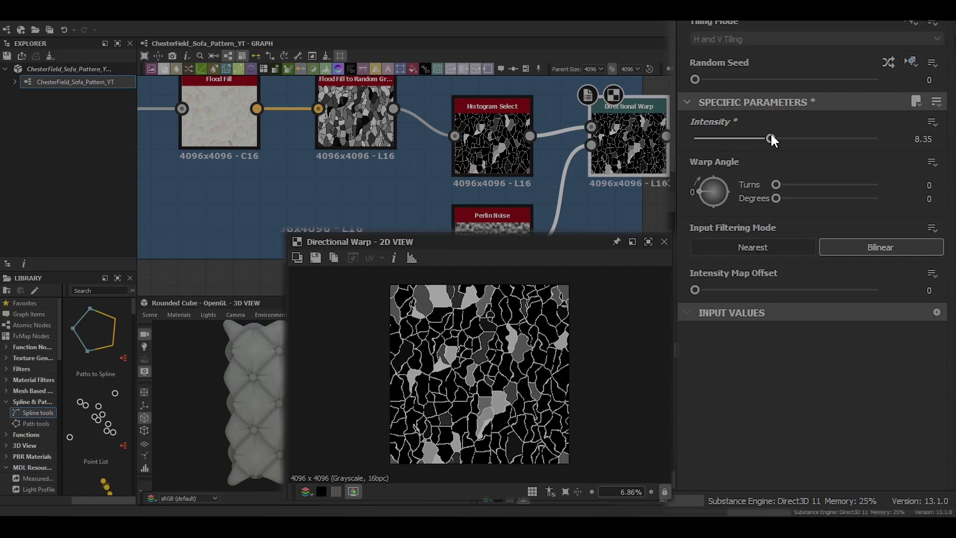
pyautogui.click(937, 136)
pyautogui.scroll(6, 480, 358)
pyautogui.moveTo(481, 358); pyautogui.dragTo(419, 303, button='middle')
pyautogui.press('f')
pyautogui.scroll(-6, 459, 211)
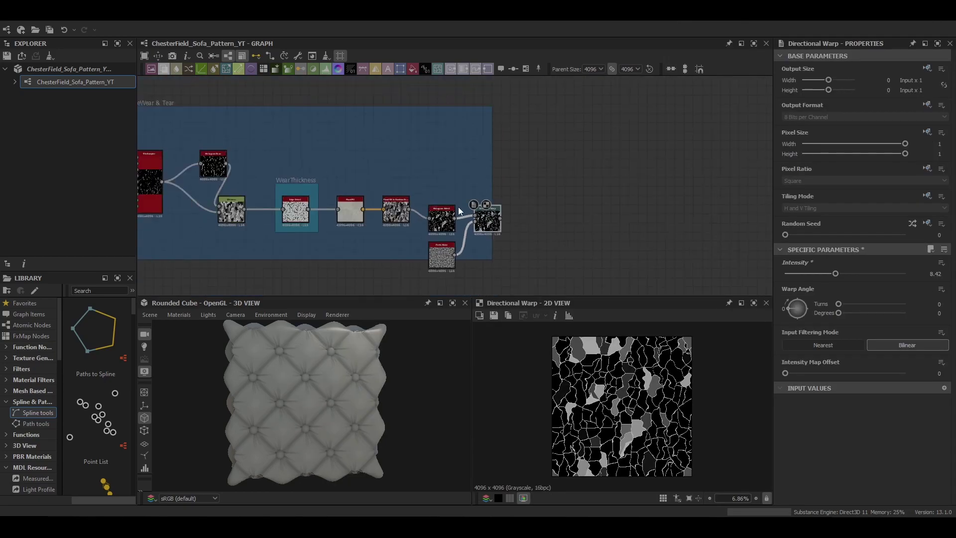
# Tidy the Directional Warp, Histogram Select and Perlin Noise positions and widen the Wear & Tear frame to make room for more nodes
pyautogui.scroll(-1, 459, 211)
pyautogui.moveTo(458, 211); pyautogui.dragTo(538, 252, button='middle')
pyautogui.moveTo(561, 254); pyautogui.dragTo(596, 231)
pyautogui.moveTo(531, 261); pyautogui.dragTo(531, 246)
pyautogui.moveTo(530, 292); pyautogui.dragTo(530, 277)
pyautogui.moveTo(572, 260); pyautogui.dragTo(389, 225, button='middle')
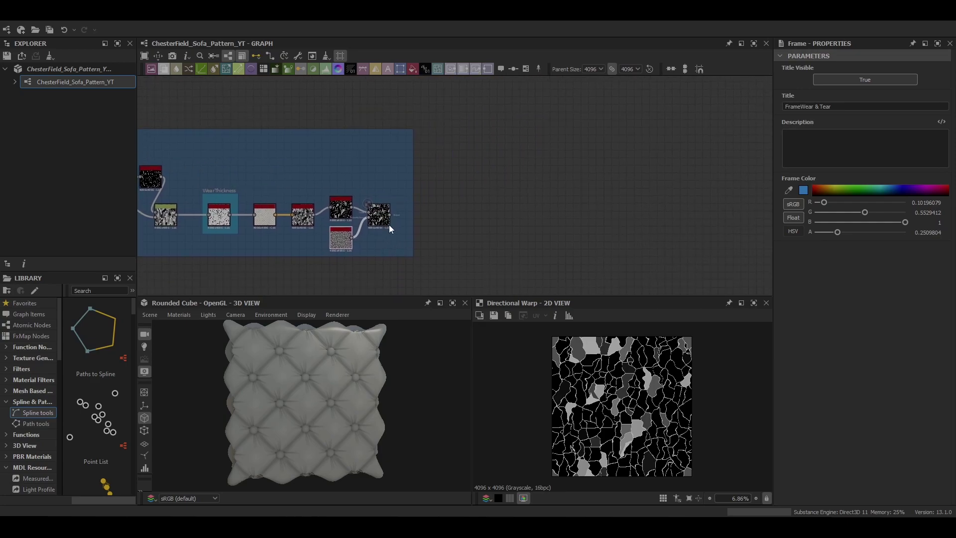
pyautogui.scroll(4, 383, 237)
pyautogui.moveTo(445, 211); pyautogui.dragTo(588, 212)
# Add a Slope Blur Grayscale after Directional Warp and connect a new Fractal Sum 1 to its slope input
pyautogui.click(386, 189)
pyautogui.press('space')
pyautogui.write('slope')
pyautogui.press('Return')
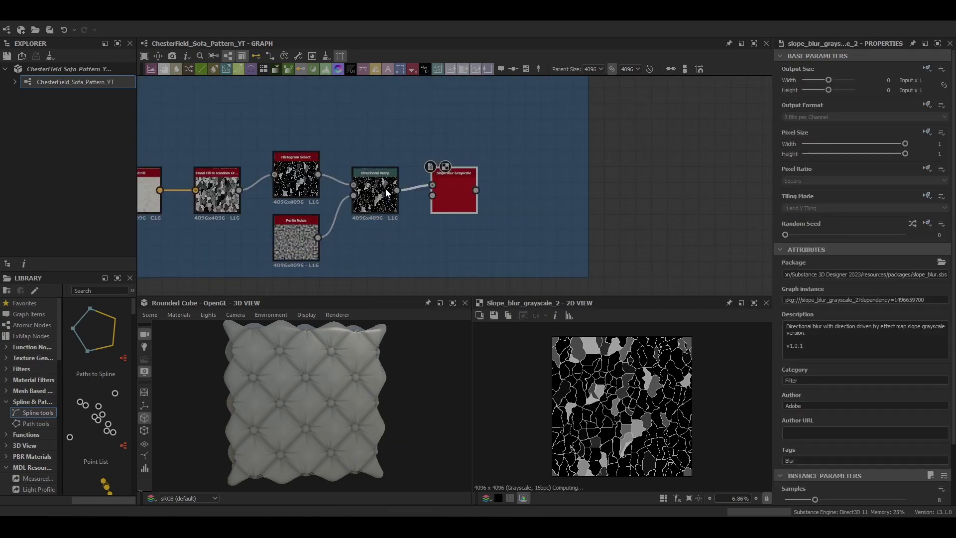
pyautogui.press('space')
pyautogui.write('fractal')
pyautogui.click(435, 237)
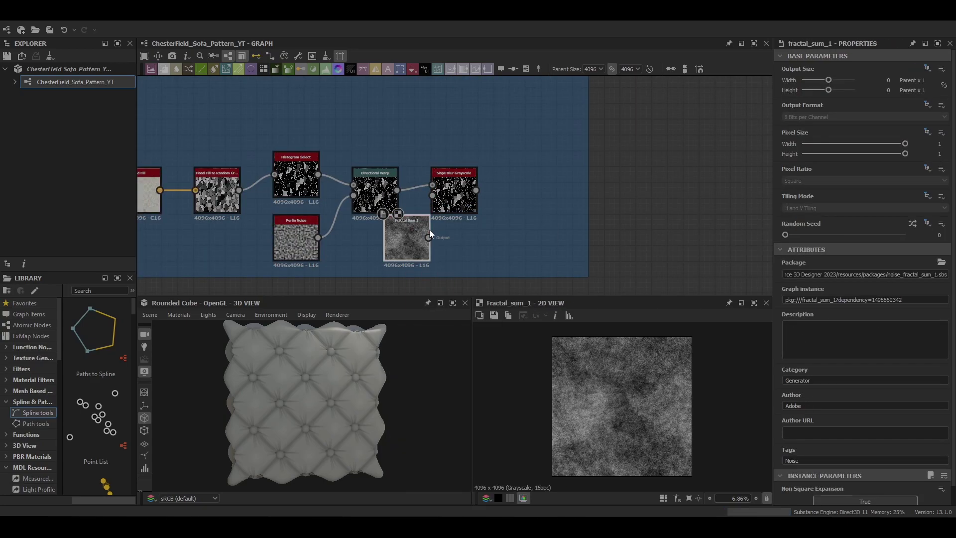
pyautogui.moveTo(429, 237); pyautogui.dragTo(432, 195)
# Set the Slope Blur Grayscale to 32 Samples and Intensity 0.001, and check the crack edges up close
pyautogui.doubleClick(444, 203)
pyautogui.moveTo(755, 419); pyautogui.dragTo(693, 419)
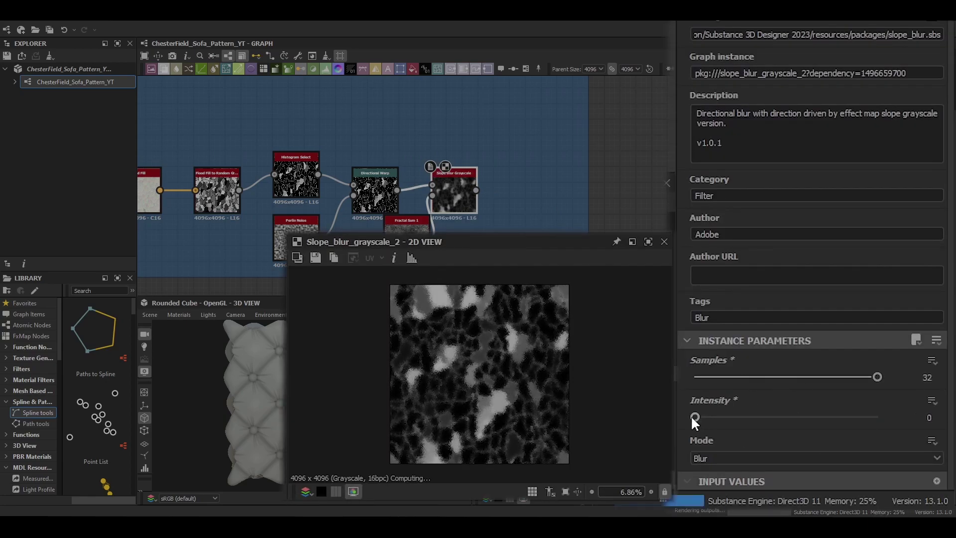
pyautogui.moveTo(921, 417); pyautogui.dragTo(955, 461)
pyautogui.press('Return')
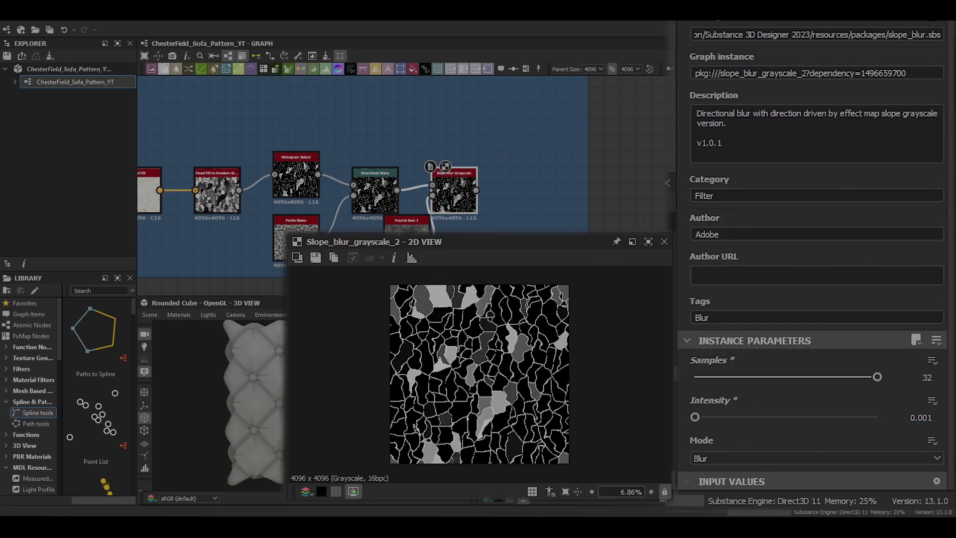
pyautogui.scroll(15, 631, 436)
pyautogui.moveTo(630, 435); pyautogui.dragTo(663, 438, button='middle')
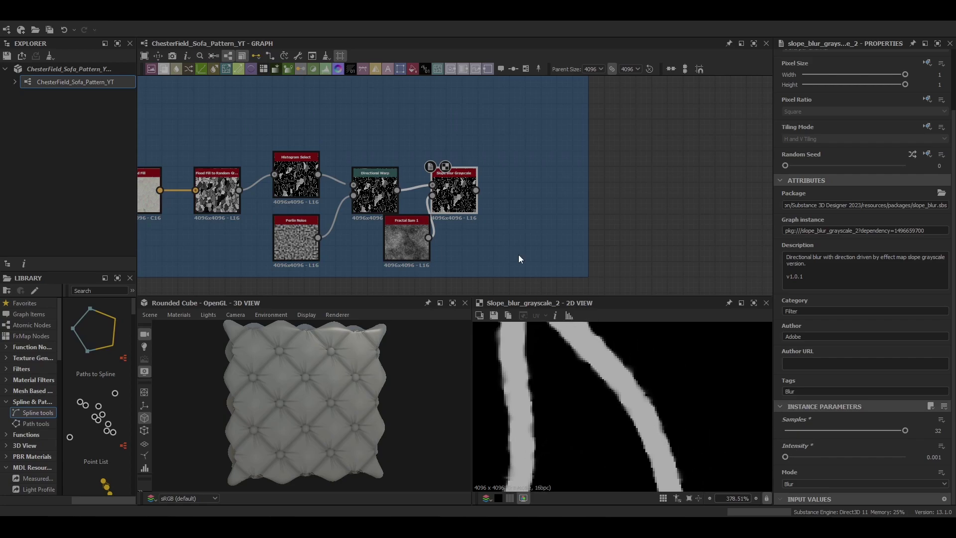
# Add a second Slope Blur Grayscale with both its inputs fed by the first one
pyautogui.press('space')
pyautogui.write('slo')
pyautogui.press('Return')
pyautogui.moveTo(476, 190); pyautogui.dragTo(508, 197)
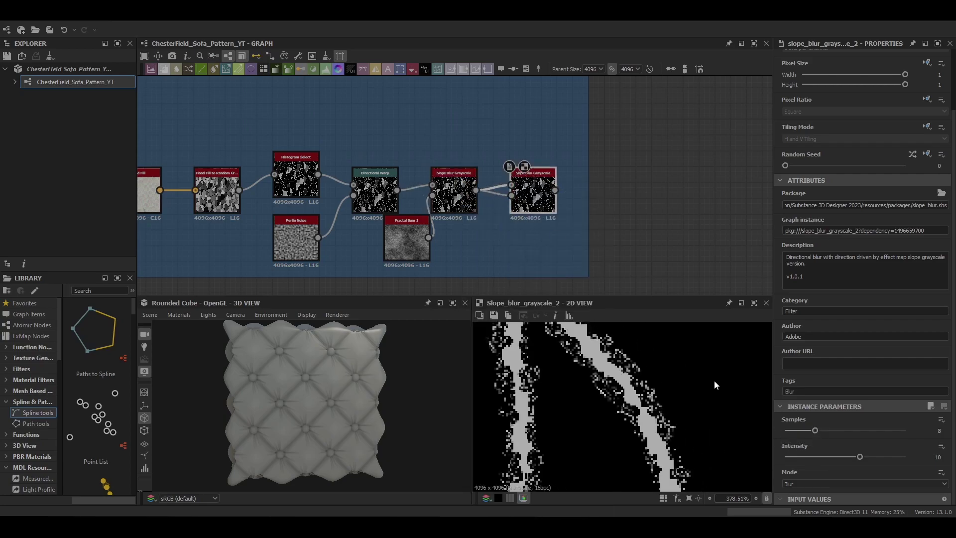
# Set the second Slope Blur Grayscale to 32 Samples and Intensity 0.11
pyautogui.moveTo(815, 430); pyautogui.dragTo(905, 430)
pyautogui.moveTo(751, 417); pyautogui.dragTo(696, 419)
pyautogui.doubleClick(925, 418)
pyautogui.write('0.11')
pyautogui.press('Return')
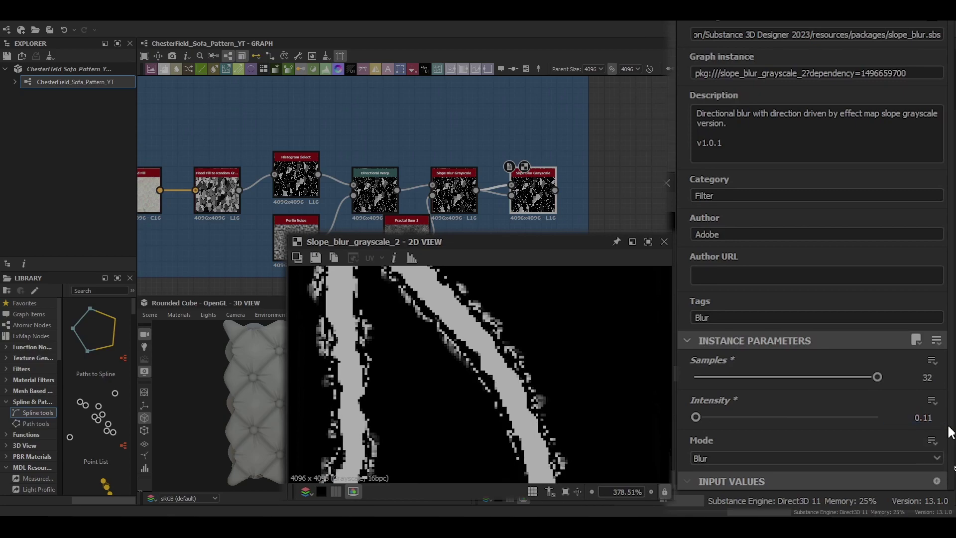
pyautogui.scroll(-10, 456, 348)
pyautogui.scroll(7, 423, 383)
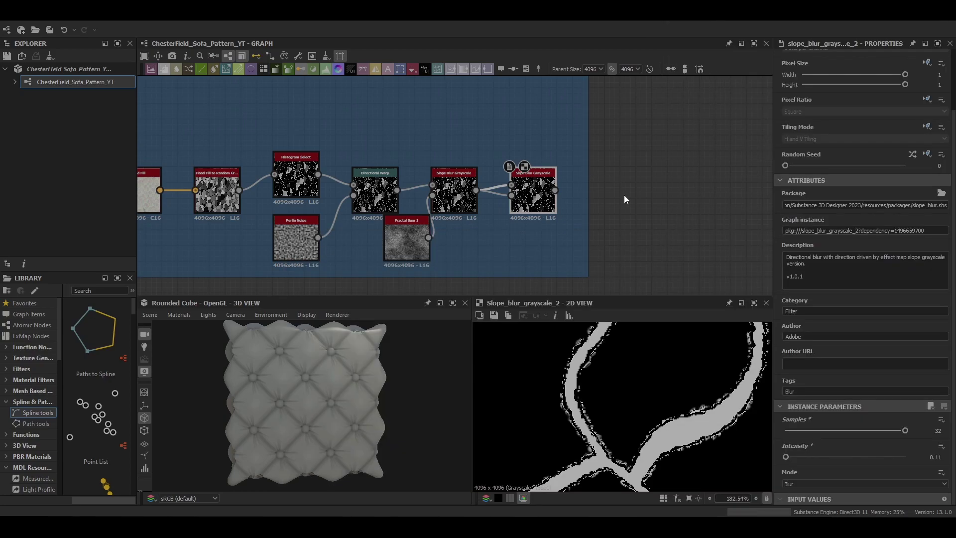
# Add a Blur node after the second Slope Blur Grayscale, with Intensity 0.09
pyautogui.press('space')
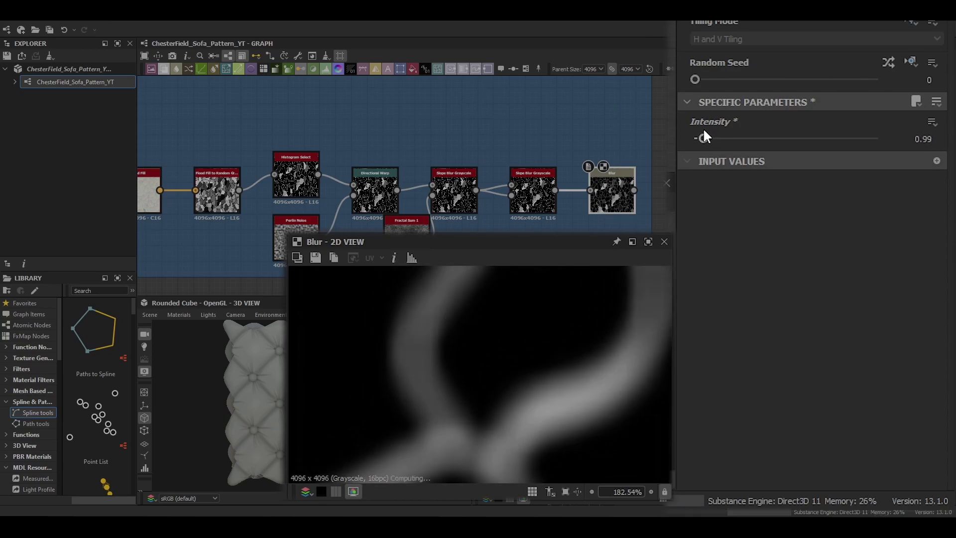
pyautogui.moveTo(704, 131); pyautogui.dragTo(694, 125)
pyautogui.scroll(-5, 469, 384)
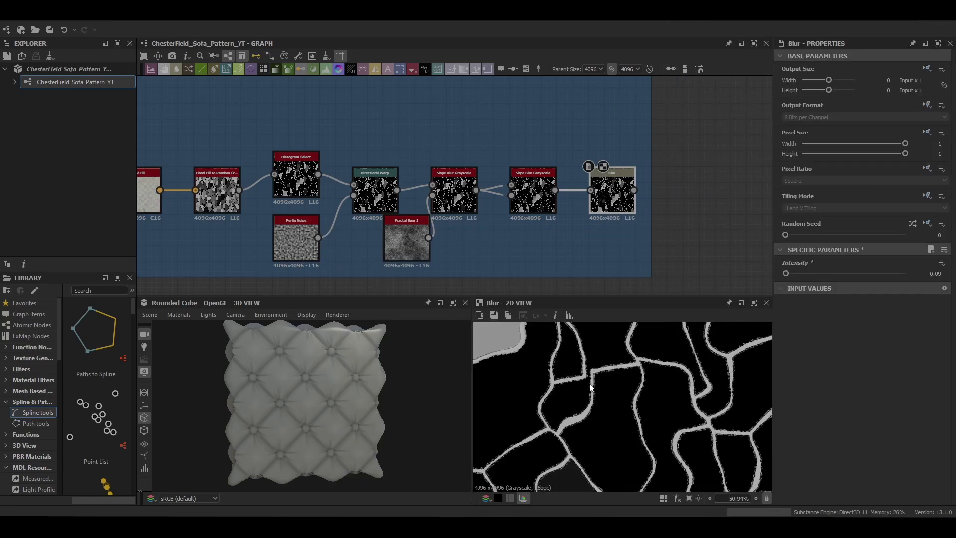
# Add a Histogram Select node after the Blur
pyautogui.moveTo(613, 199); pyautogui.dragTo(453, 199, button='middle')
pyautogui.press('space')
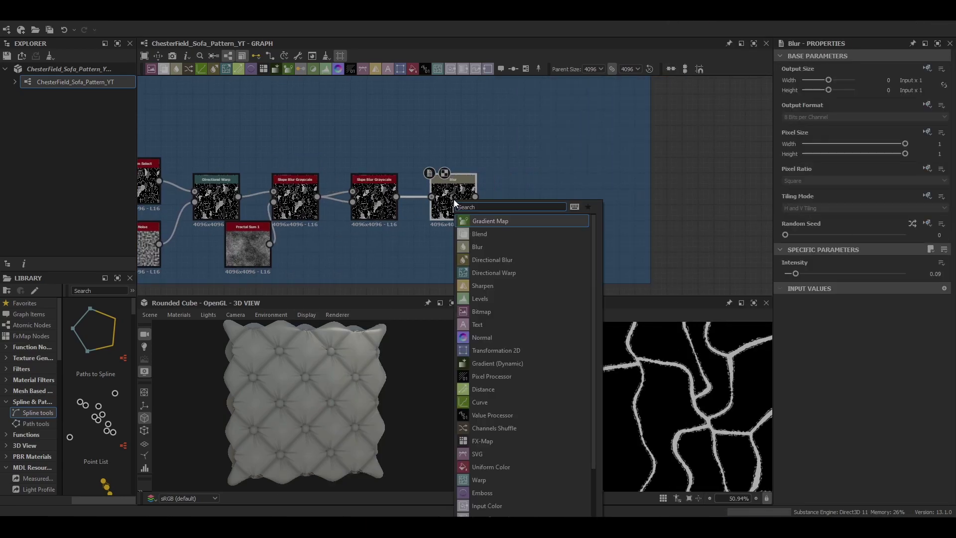
pyautogui.write('hist')
pyautogui.press('Down')
pyautogui.press('Down')
pyautogui.press('Down')
pyautogui.press('Return')
pyautogui.scroll(-3, 857, 438)
# Set the new Histogram Select's Position to 1 and Range to 0.15, and inspect the resulting crack lines
pyautogui.moveTo(844, 440); pyautogui.dragTo(907, 441)
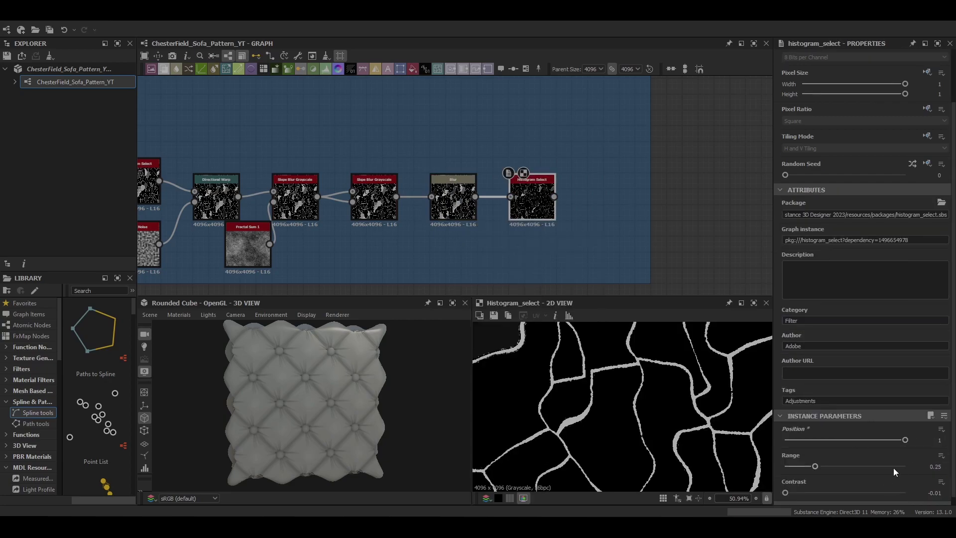
pyautogui.moveTo(742, 432); pyautogui.dragTo(722, 432)
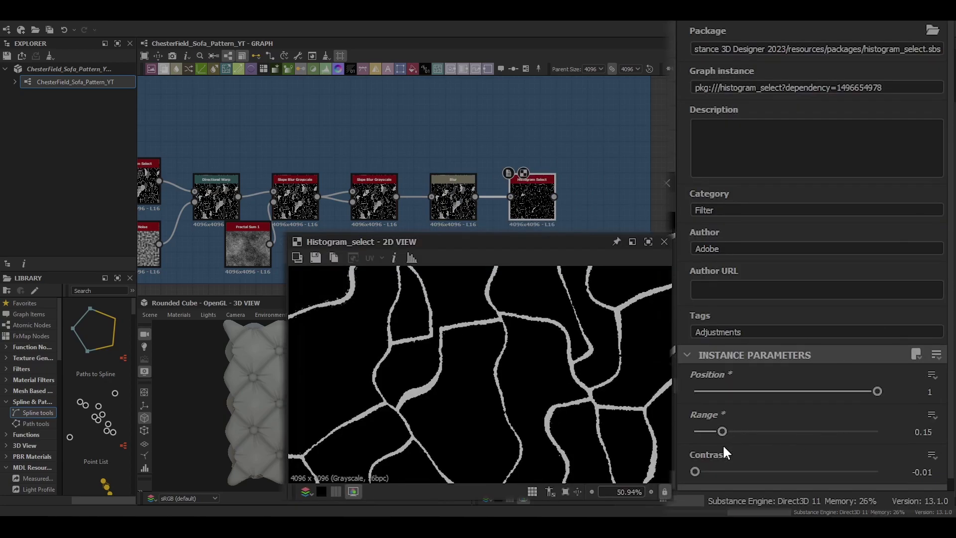
pyautogui.scroll(4, 573, 408)
pyautogui.moveTo(573, 408); pyautogui.dragTo(509, 451, button='middle')
pyautogui.scroll(-6, 509, 451)
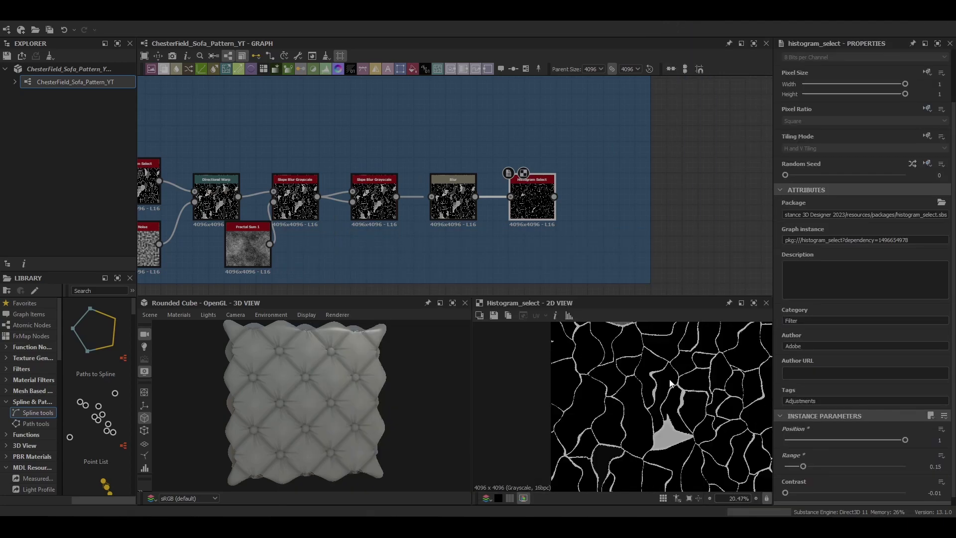
pyautogui.scroll(5, 667, 419)
pyautogui.moveTo(701, 469); pyautogui.dragTo(642, 470, button='middle')
pyautogui.press('f')
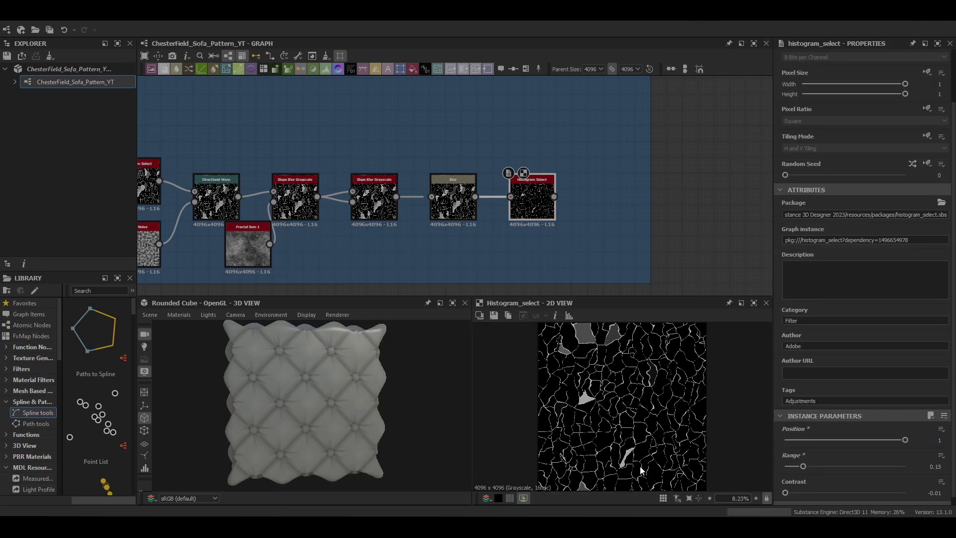
# Add a Transformation 2D after the last Histogram Select and halve the pattern's scale twice
pyautogui.press('space')
pyautogui.write('trans')
pyautogui.press('Return')
pyautogui.click(933, 302)
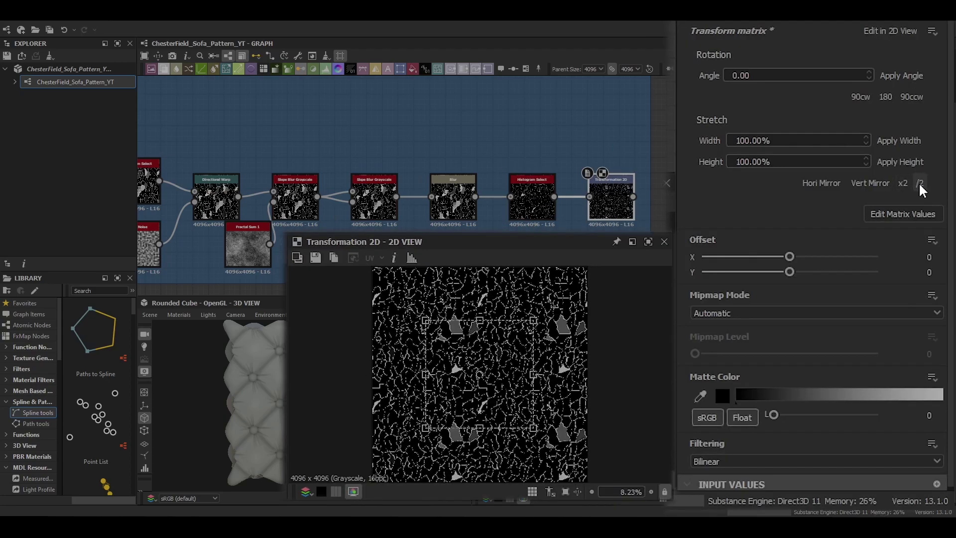
pyautogui.click(921, 183)
pyautogui.scroll(1, 487, 403)
pyautogui.scroll(-4, 488, 403)
pyautogui.scroll(5, 498, 405)
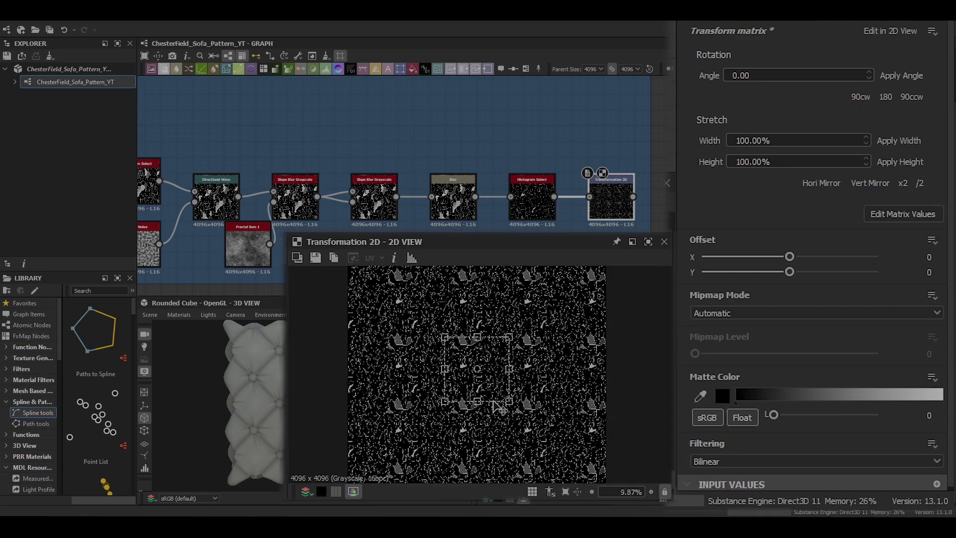
pyautogui.scroll(-3, 501, 430)
pyautogui.scroll(-5, 597, 209)
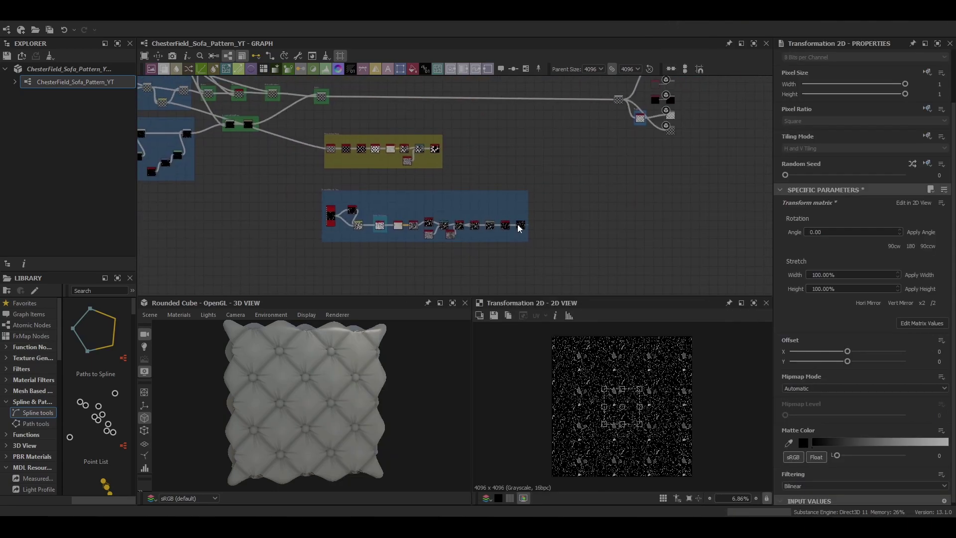
pyautogui.scroll(-3, 520, 227)
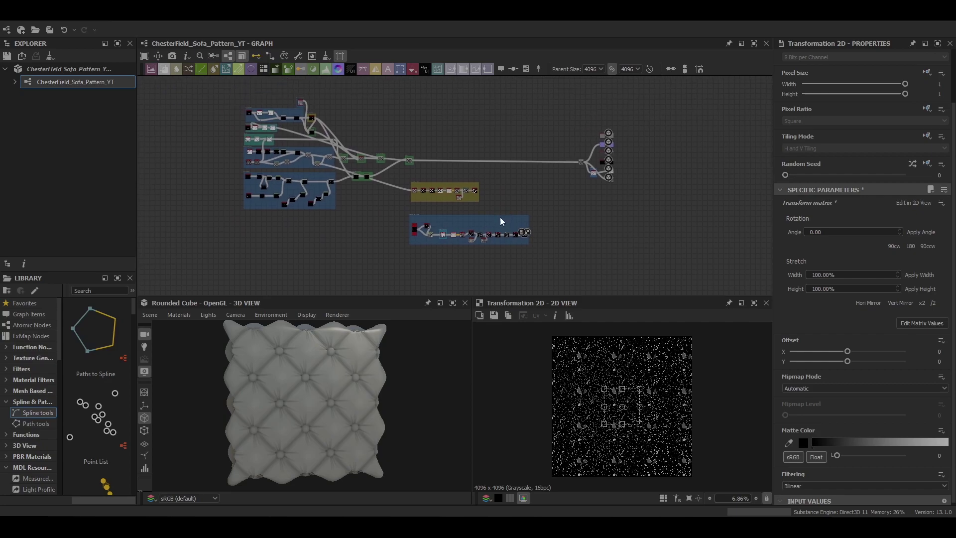
# Add a new frame in the empty graph area above the main height chain and title it "Scratch"
pyautogui.scroll(3, 472, 210)
pyautogui.moveTo(474, 211); pyautogui.dragTo(468, 209)
pyautogui.scroll(6, 443, 201)
pyautogui.moveTo(458, 217); pyautogui.dragTo(485, 241, button='middle')
pyautogui.scroll(-5, 484, 241)
pyautogui.moveTo(480, 199); pyautogui.dragTo(473, 285, button='middle')
pyautogui.rightClick(414, 107)
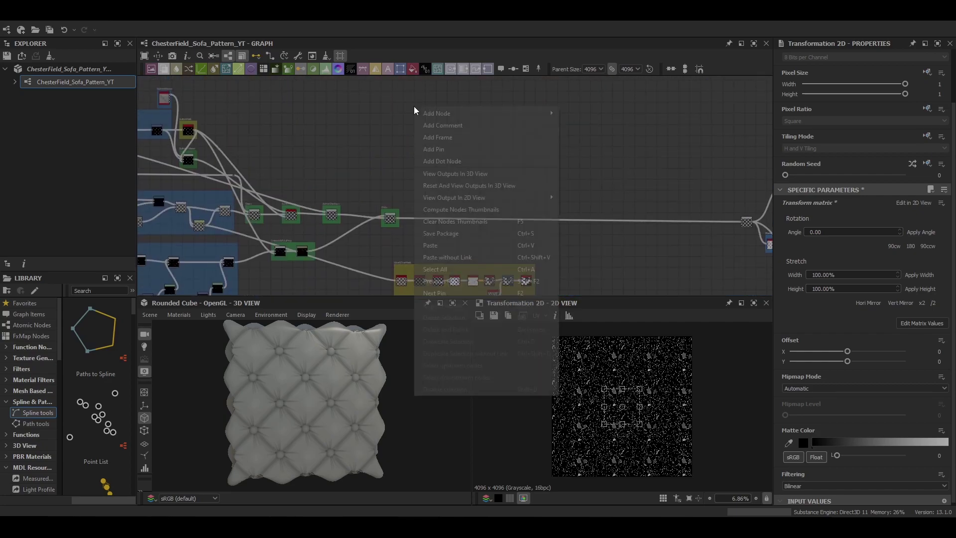
pyautogui.click(433, 137)
pyautogui.moveTo(423, 107); pyautogui.dragTo(572, 160)
pyautogui.moveTo(808, 107); pyautogui.dragTo(775, 104)
pyautogui.press('Return')
pyautogui.scroll(3, 508, 149)
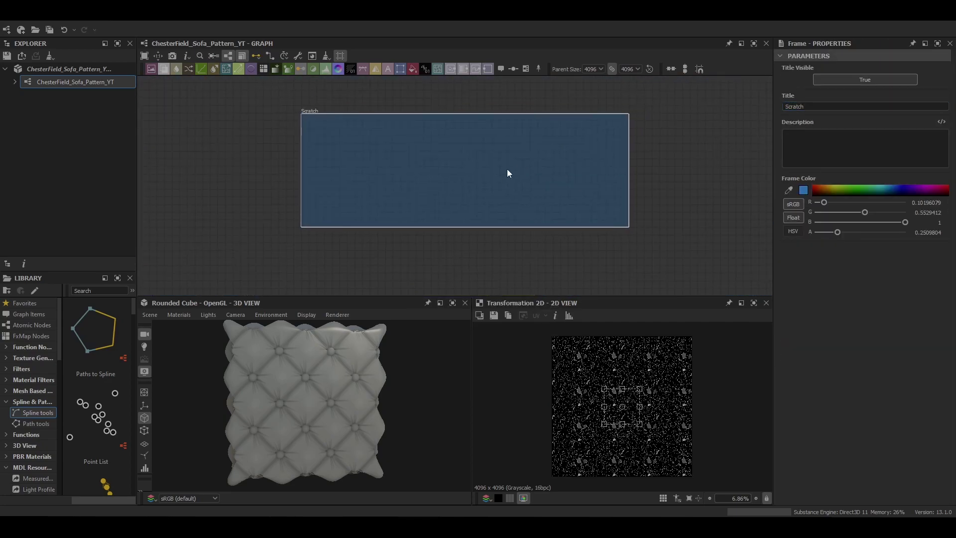
pyautogui.press('space')
pyautogui.write('cry')
pyautogui.press('Return')
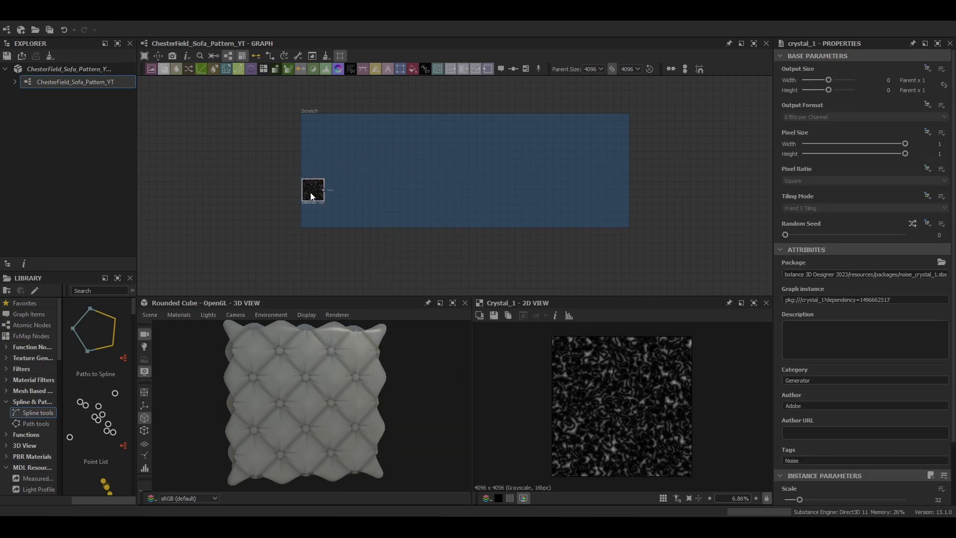
# Add a Directional Scratches node in the Scratch frame, with Scale 3 and Angle Random 1
pyautogui.press('space')
pyautogui.write('dire')
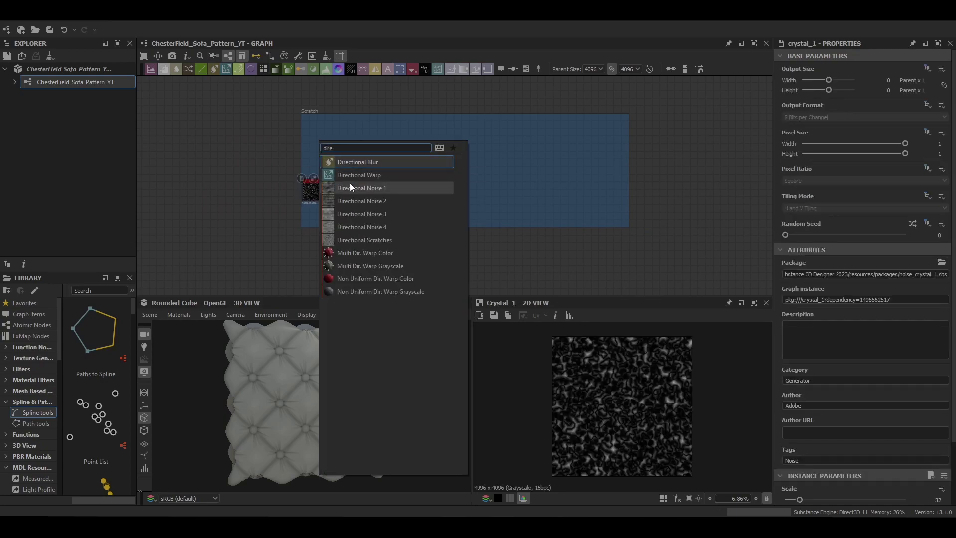
pyautogui.click(369, 240)
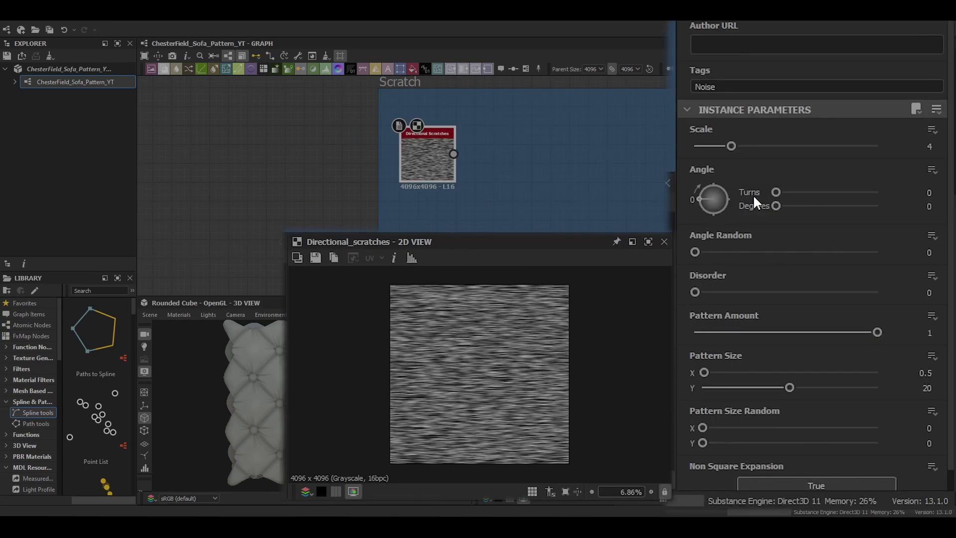
pyautogui.moveTo(731, 146); pyautogui.dragTo(719, 146)
pyautogui.scroll(-1, 783, 201)
pyautogui.moveTo(777, 223); pyautogui.dragTo(887, 225)
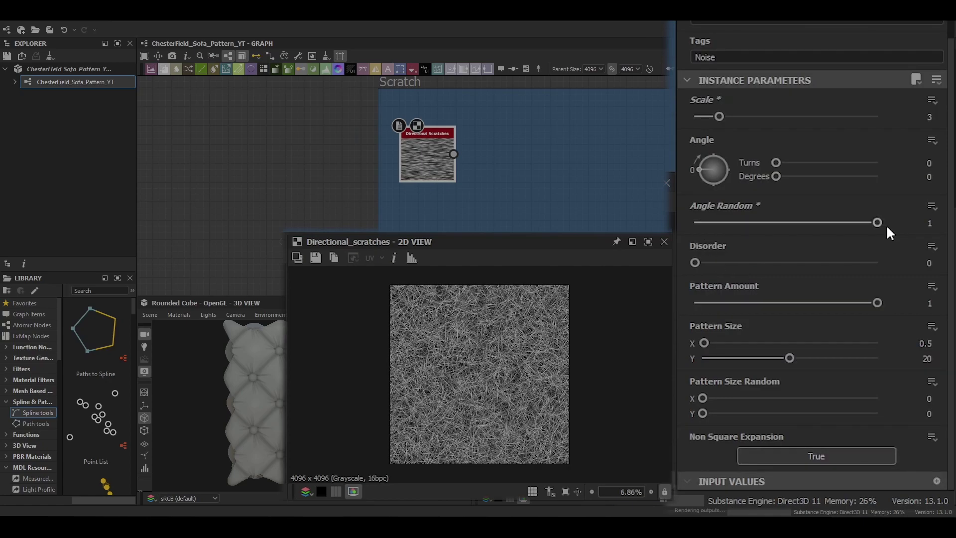
# Set the Directional Scratches to Disorder 1, Pattern Amount 0.05 and Pattern Size Random X 0.7, Y 1
pyautogui.moveTo(752, 303); pyautogui.dragTo(703, 299)
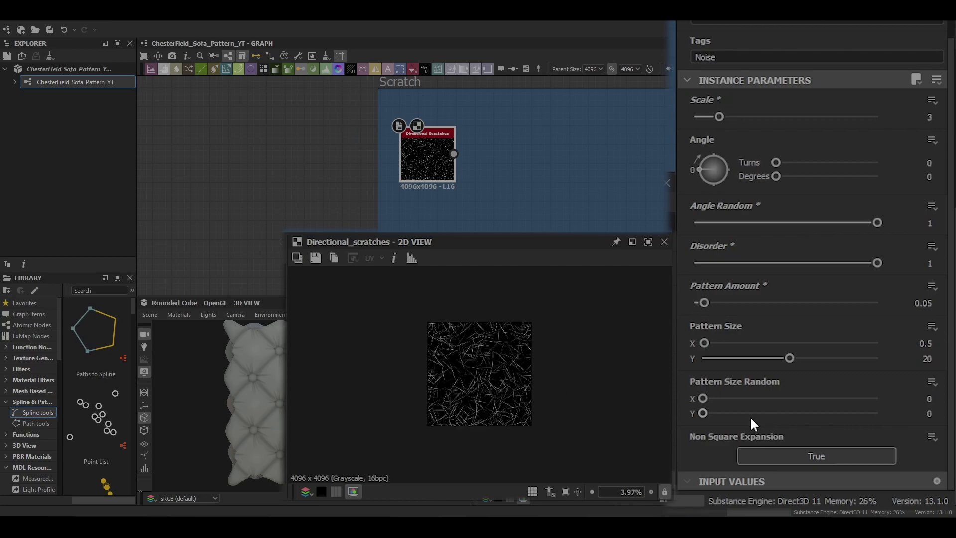
pyautogui.moveTo(702, 398); pyautogui.dragTo(881, 413)
pyautogui.scroll(3, 506, 393)
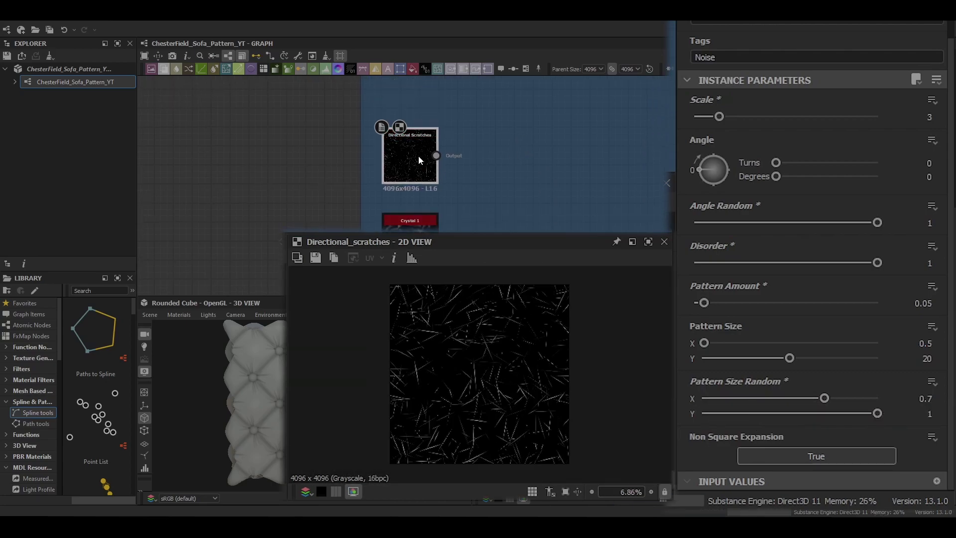
# Add a Directional Warp with Intensity 20, fed by the Directional Scratches and using Crystal 1 as its intensity map
pyautogui.click(524, 169)
pyautogui.press('space')
pyautogui.write('dw')
pyautogui.press('Return')
pyautogui.moveTo(540, 173); pyautogui.dragTo(549, 174)
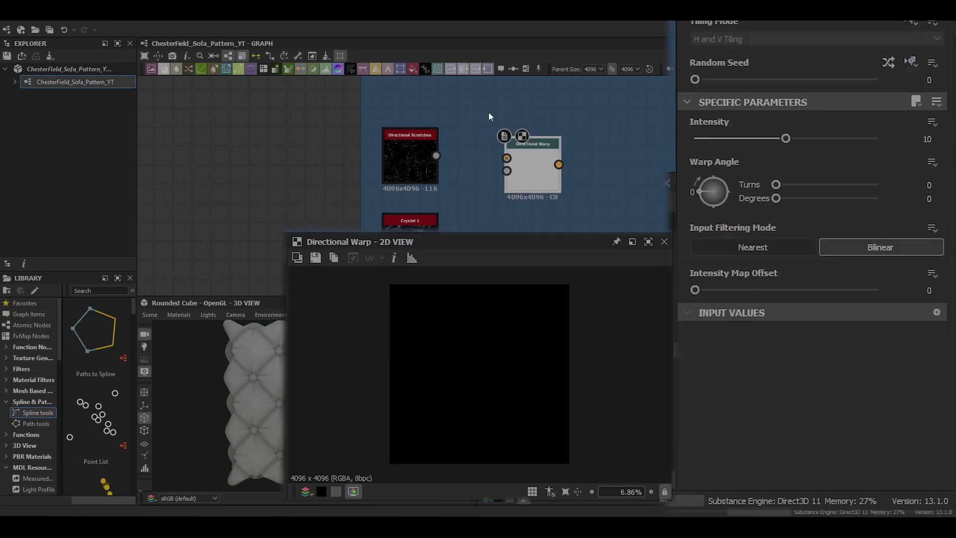
pyautogui.moveTo(436, 155); pyautogui.dragTo(507, 158)
pyautogui.moveTo(436, 241); pyautogui.dragTo(506, 171)
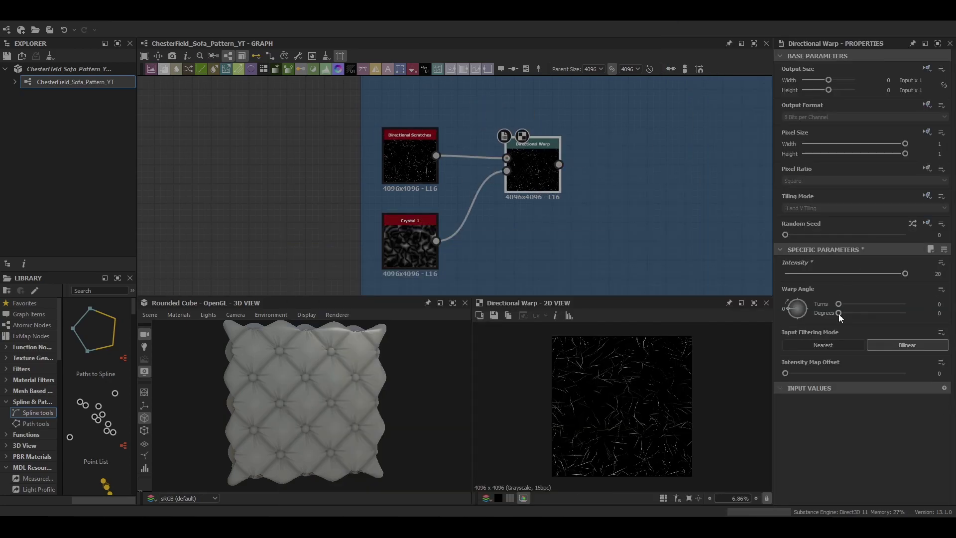
# Add a second Directional Warp after the first, using the main height chain's last green-framed node as its intensity map
pyautogui.scroll(-3, 449, 178)
pyautogui.press('space')
pyautogui.write('di')
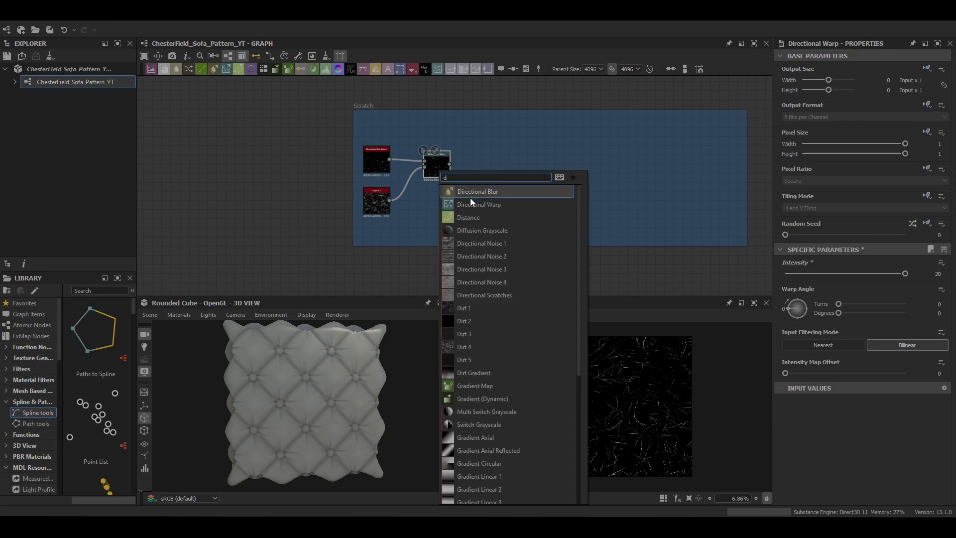
pyautogui.click(470, 204)
pyautogui.scroll(-5, 488, 184)
pyautogui.moveTo(496, 206); pyautogui.dragTo(538, 168, button='middle')
pyautogui.scroll(5, 429, 238)
pyautogui.scroll(-4, 429, 238)
pyautogui.moveTo(489, 225); pyautogui.dragTo(541, 224, button='middle')
pyautogui.moveTo(513, 218); pyautogui.dragTo(596, 118)
pyautogui.moveTo(608, 86); pyautogui.dragTo(599, 87)
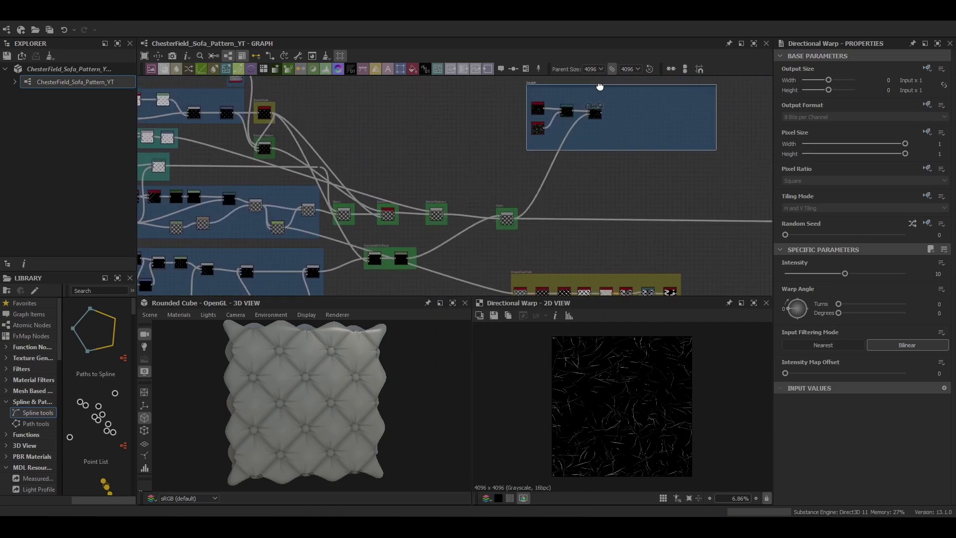
# Set the second Directional Warp's Intensity to about 10.88 and inspect the bent scratches up close
pyautogui.scroll(4, 558, 95)
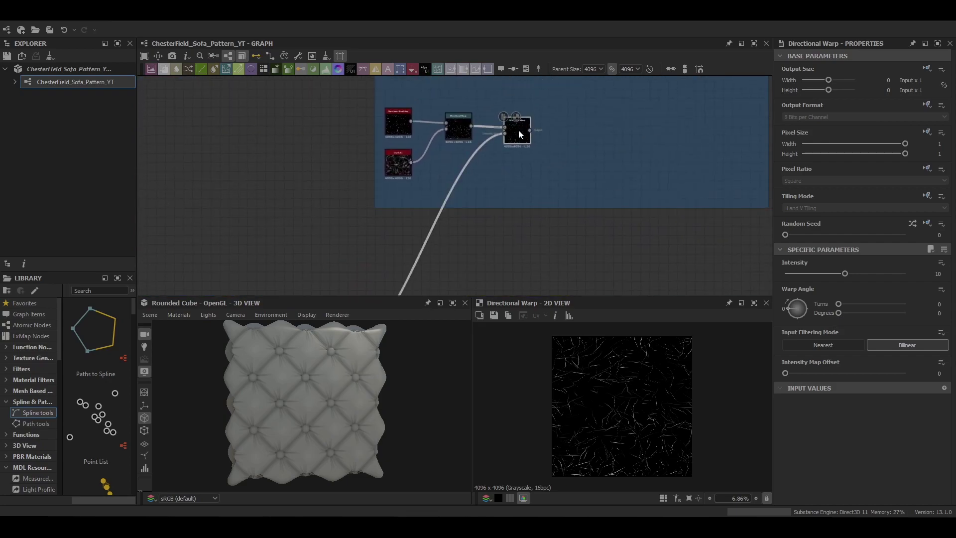
pyautogui.moveTo(786, 142); pyautogui.dragTo(793, 147)
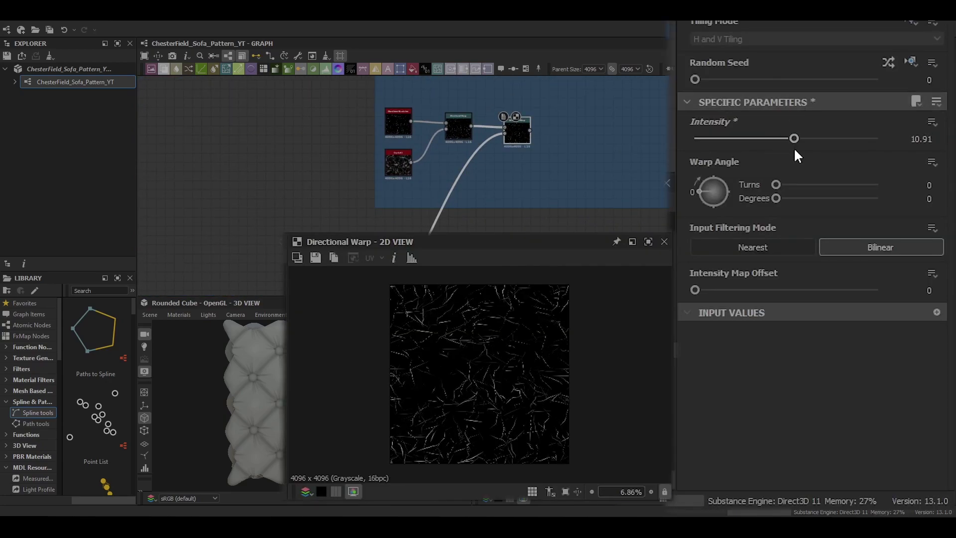
pyautogui.scroll(6, 509, 387)
pyautogui.press('f')
pyautogui.click(939, 141)
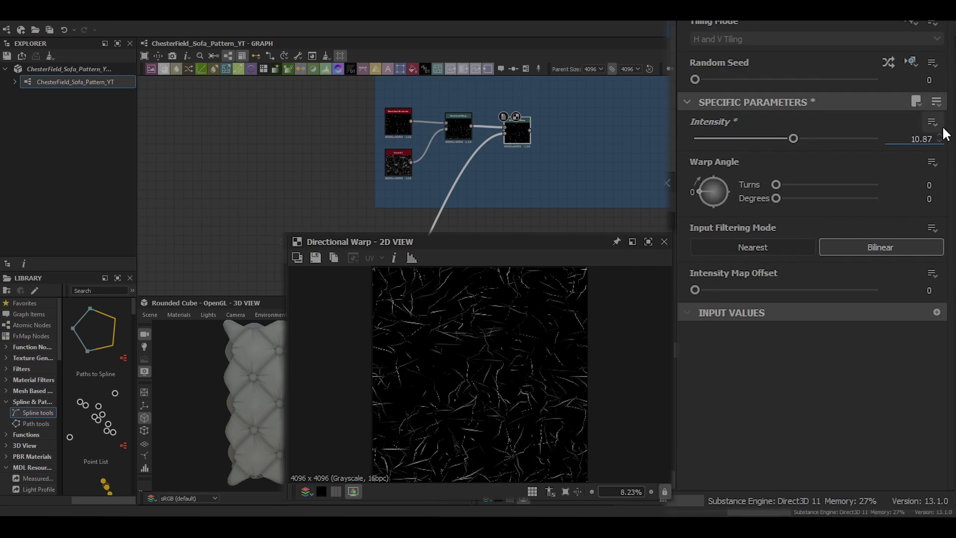
pyautogui.scroll(6, 468, 378)
# Add a Levels node with a slightly lowered output white after the second Directional Warp, followed by a Blur with Intensity 0.17
pyautogui.rightClick(514, 134)
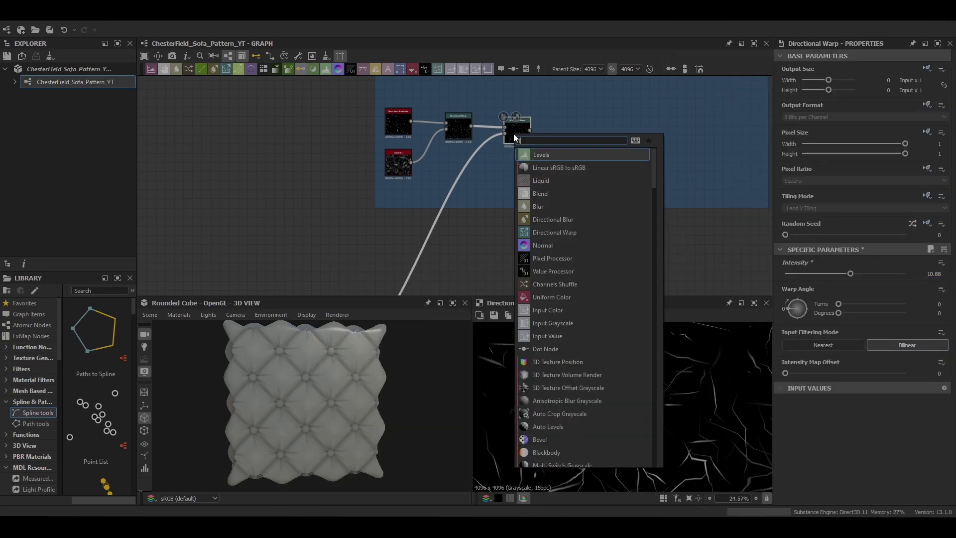
pyautogui.click(548, 155)
pyautogui.scroll(-1, 547, 159)
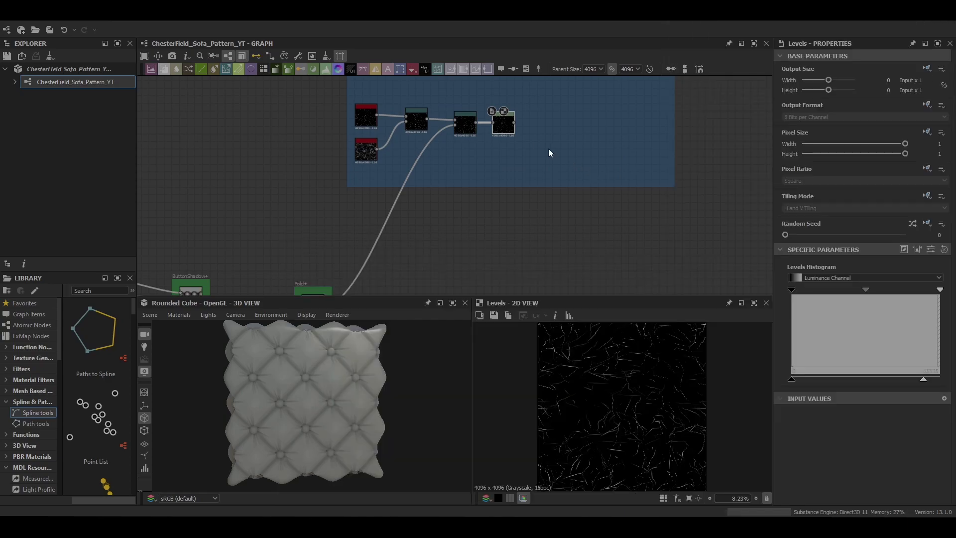
pyautogui.rightClick(548, 148)
pyautogui.click(527, 165)
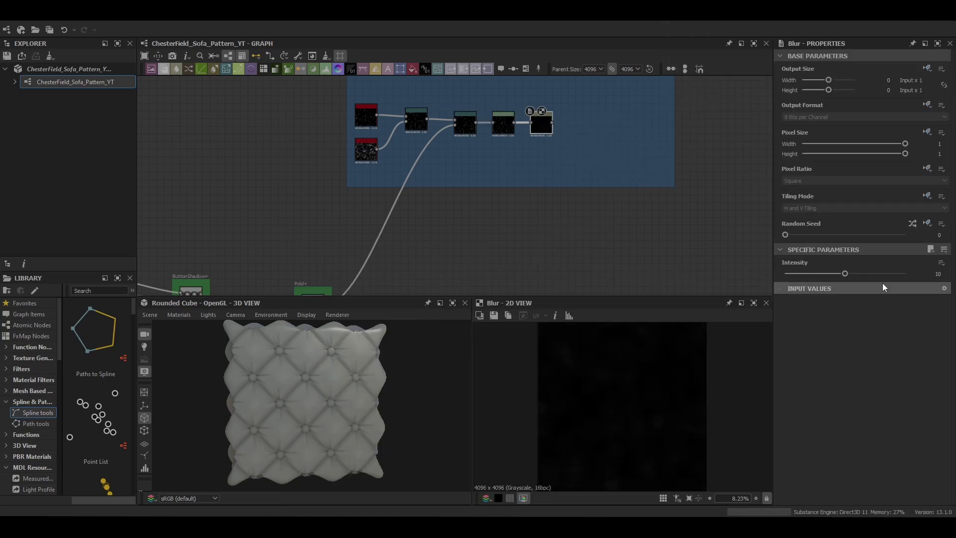
pyautogui.moveTo(844, 274); pyautogui.dragTo(808, 274)
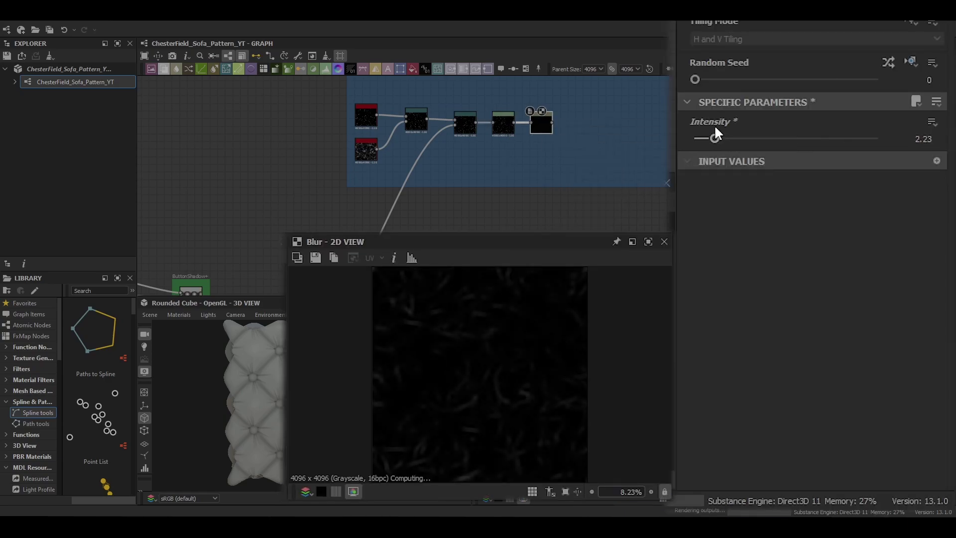
pyautogui.moveTo(697, 120); pyautogui.dragTo(695, 120)
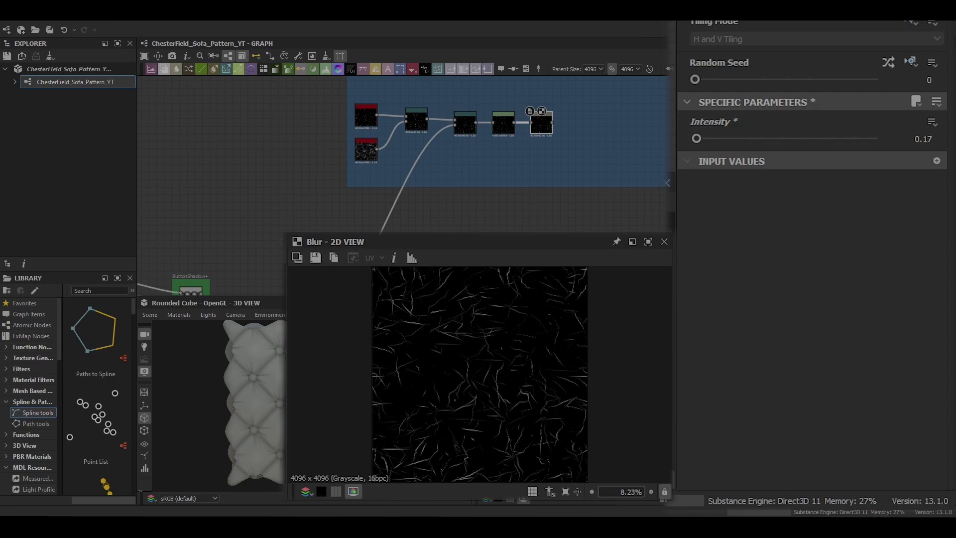
# Add a Blend node just outside the Scratch frame and connect the Blur to its background input
pyautogui.moveTo(644, 152); pyautogui.dragTo(571, 160, button='middle')
pyautogui.click(531, 156)
pyautogui.press('space')
pyautogui.click(532, 168)
pyautogui.moveTo(479, 131); pyautogui.dragTo(510, 131)
pyautogui.moveTo(523, 137); pyautogui.dragTo(630, 137)
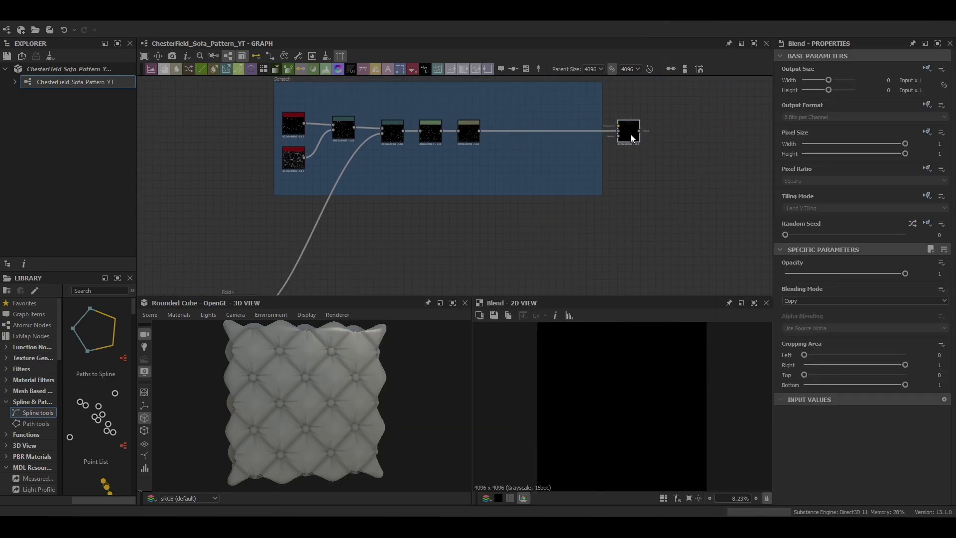
# Route the button mask through a Dot node below the Scratch frame into the new Blend's opacity input
pyautogui.scroll(-5, 587, 185)
pyautogui.moveTo(588, 185); pyautogui.dragTo(616, 166, button='middle')
pyautogui.scroll(1, 431, 242)
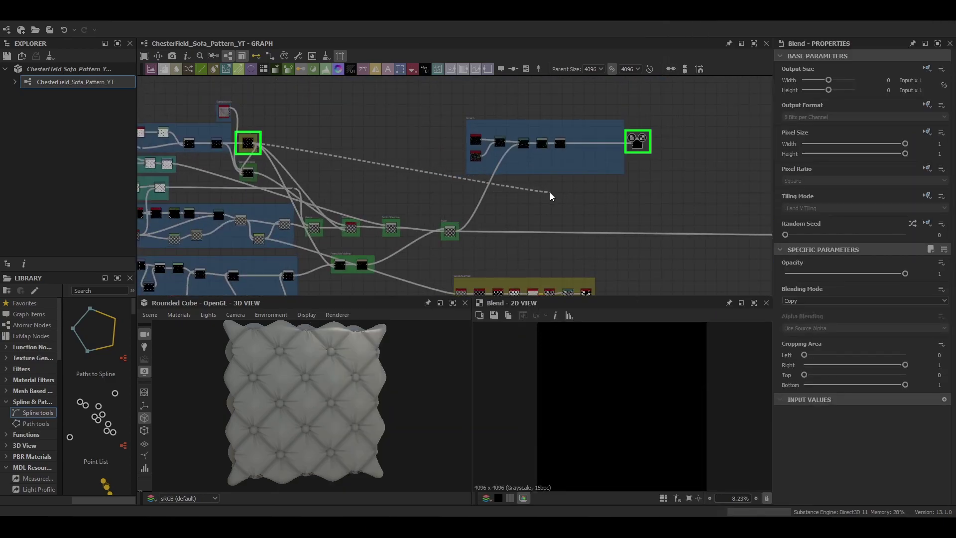
pyautogui.keyDown('alt'); pyautogui.moveTo(550, 192); pyautogui.dragTo(418, 196); pyautogui.keyUp('alt')
pyautogui.write('dot')
pyautogui.press('Return')
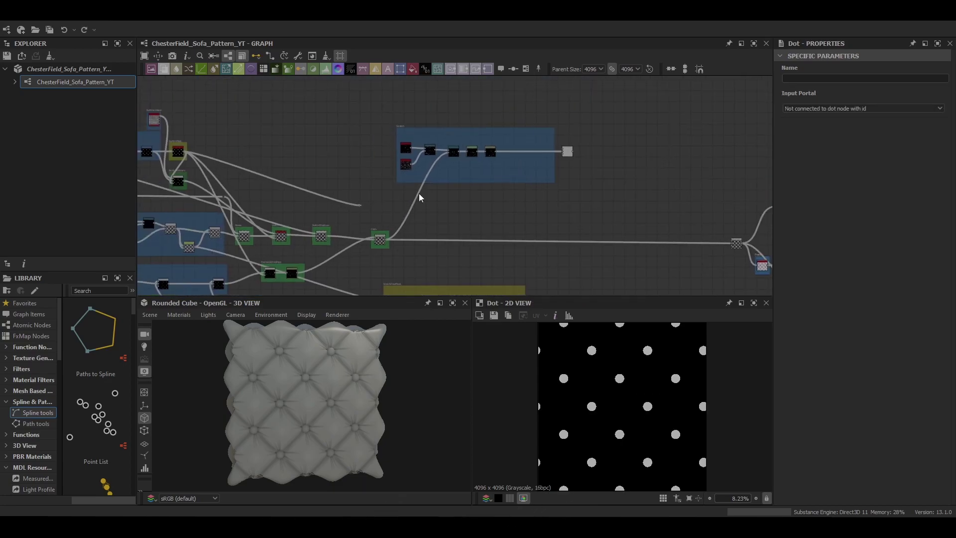
pyautogui.click(567, 151)
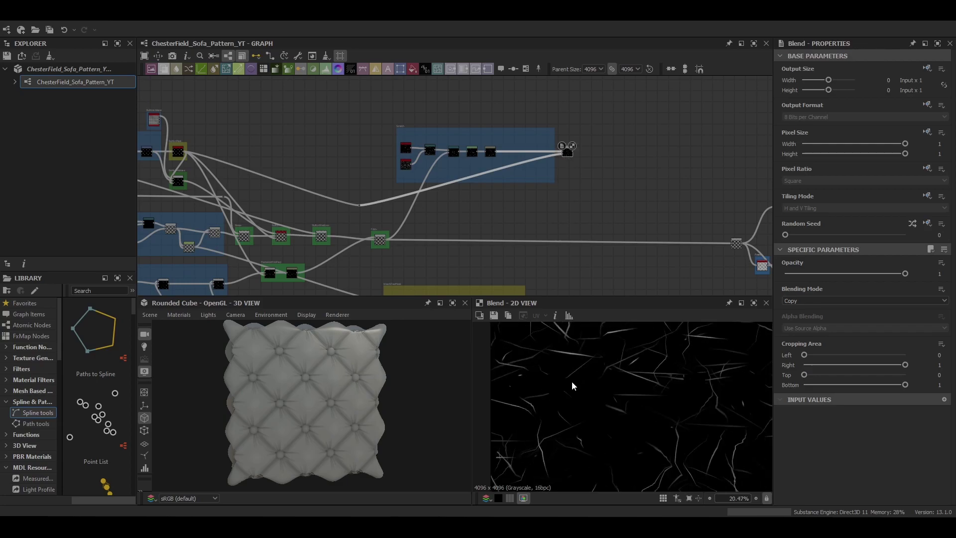
pyautogui.scroll(3, 561, 232)
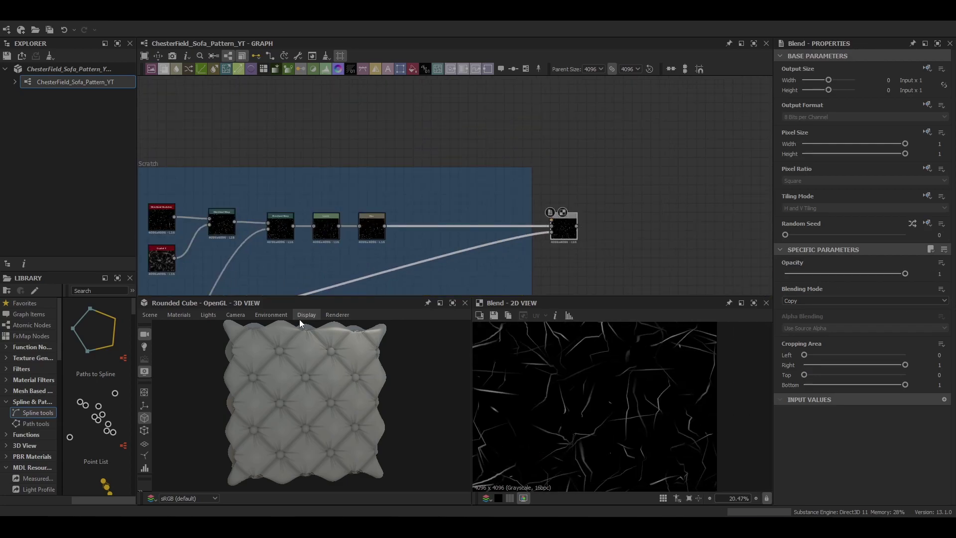
# Put a frame around the Blend node, title it "ScartchOUT" and color it red
pyautogui.scroll(-4, 318, 348)
pyautogui.scroll(-6, 563, 387)
pyautogui.moveTo(597, 219); pyautogui.dragTo(521, 161, button='middle')
pyautogui.moveTo(489, 169); pyautogui.dragTo(498, 178)
pyautogui.rightClick(531, 189)
pyautogui.click(566, 220)
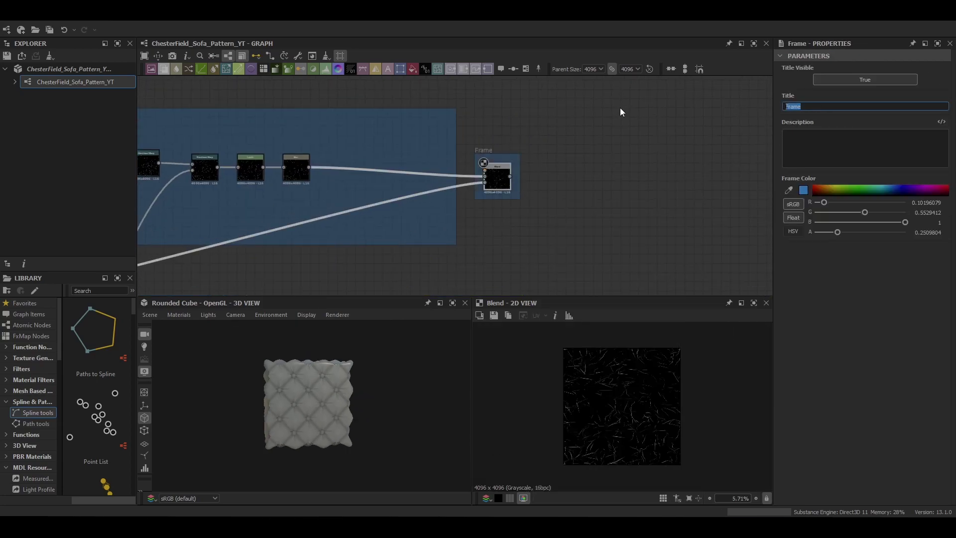
pyautogui.write('ScartchOUT')
pyautogui.press('Return')
pyautogui.click(932, 199)
pyautogui.scroll(-4, 510, 241)
pyautogui.scroll(-3, 548, 141)
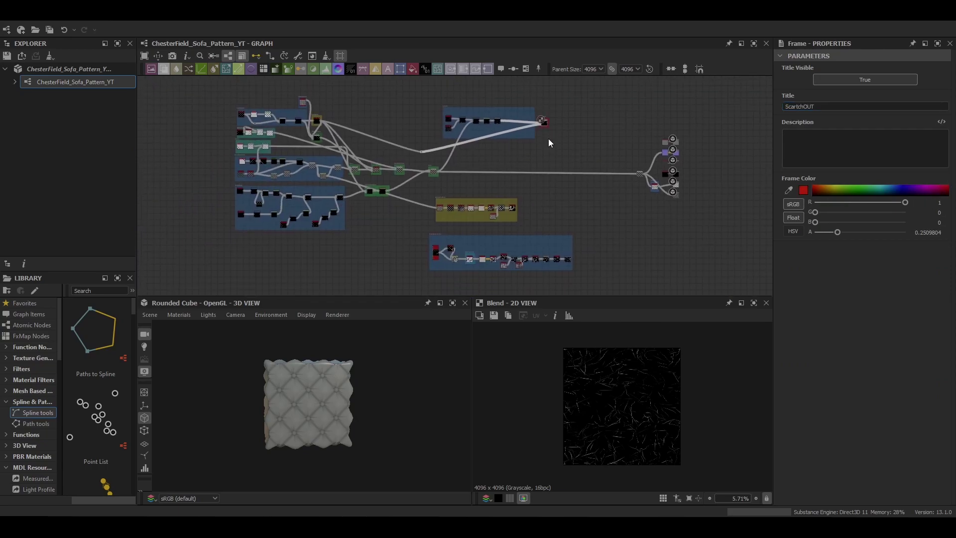